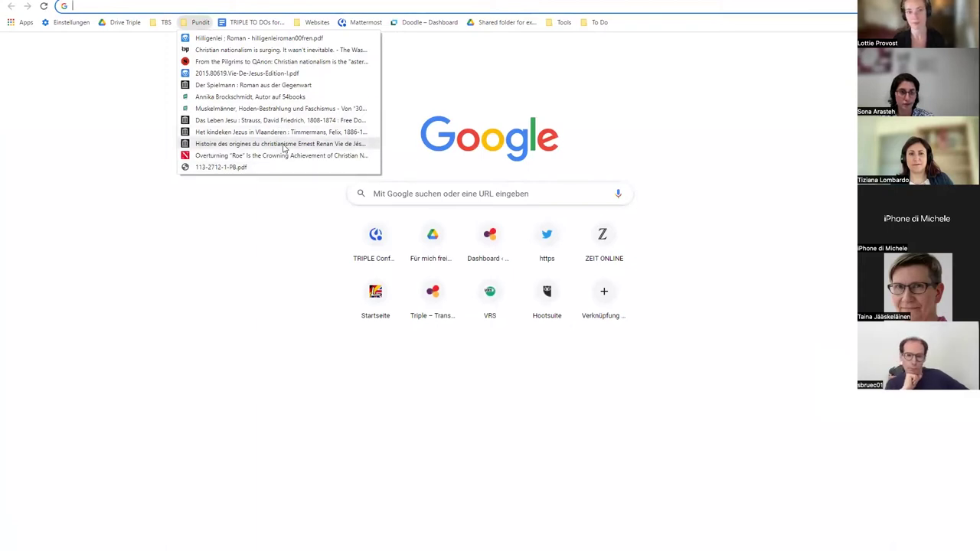
- Open the bookmarked archive page for "Histoire des origines du christianisme" and look over the book and its details
{"action": "left_click", "coordinate": [284, 144]}
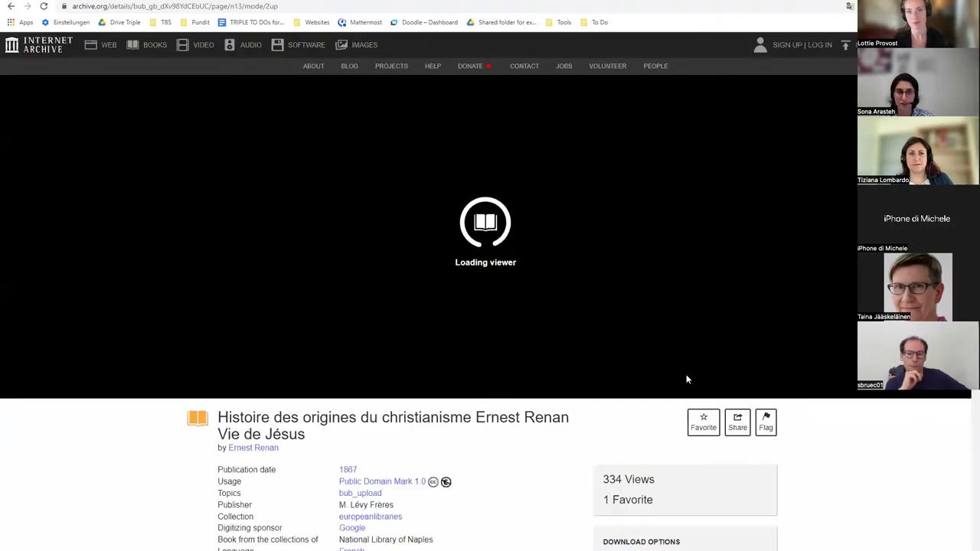
{"action": "scroll", "coordinate": [633, 366], "scroll_direction": "down", "scroll_amount": 3}
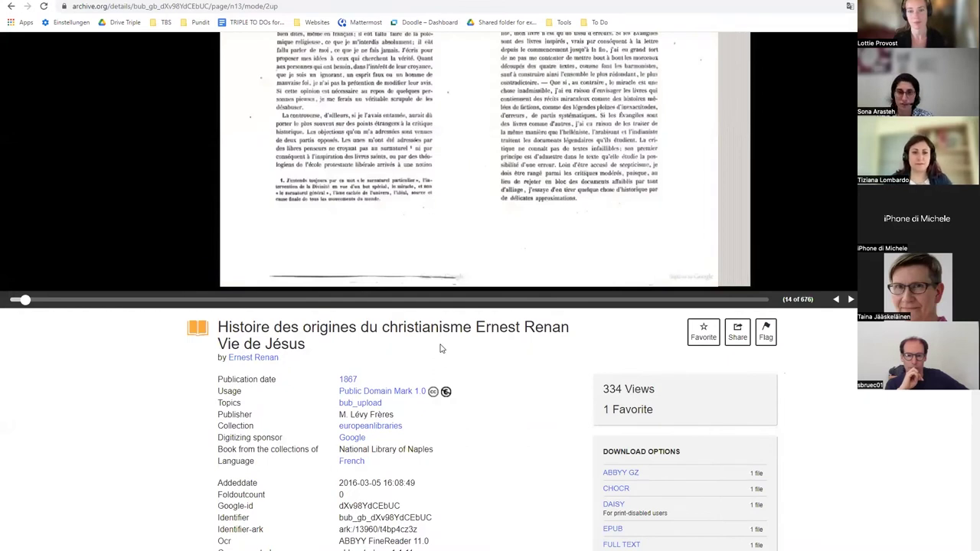
{"action": "scroll", "coordinate": [543, 374], "scroll_direction": "up", "scroll_amount": 3}
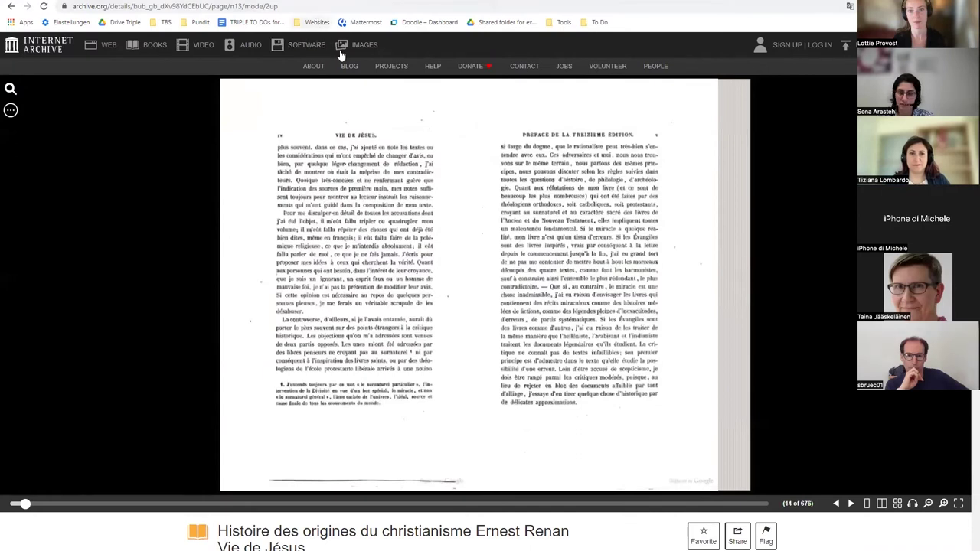
{"action": "left_click", "coordinate": [200, 23]}
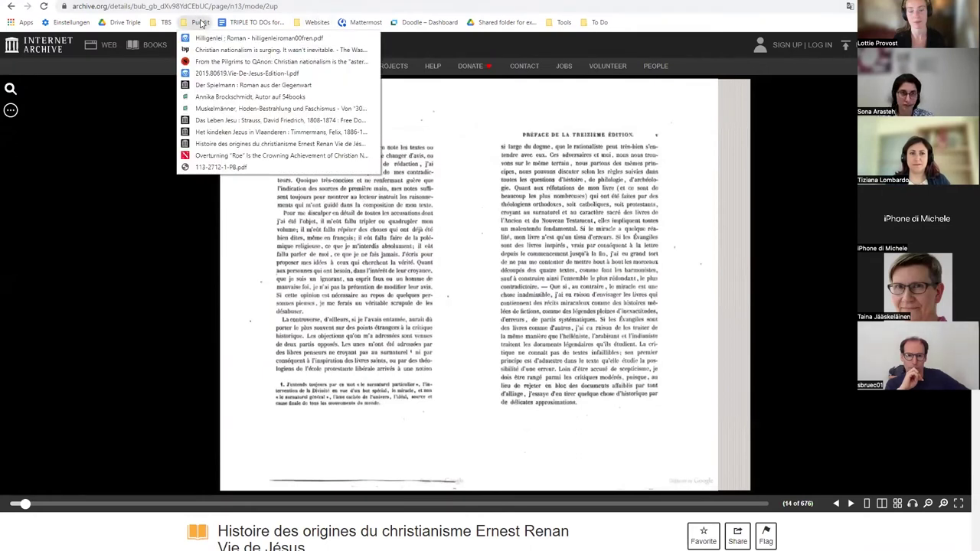
{"action": "scroll", "coordinate": [610, 319], "scroll_direction": "down", "scroll_amount": 3}
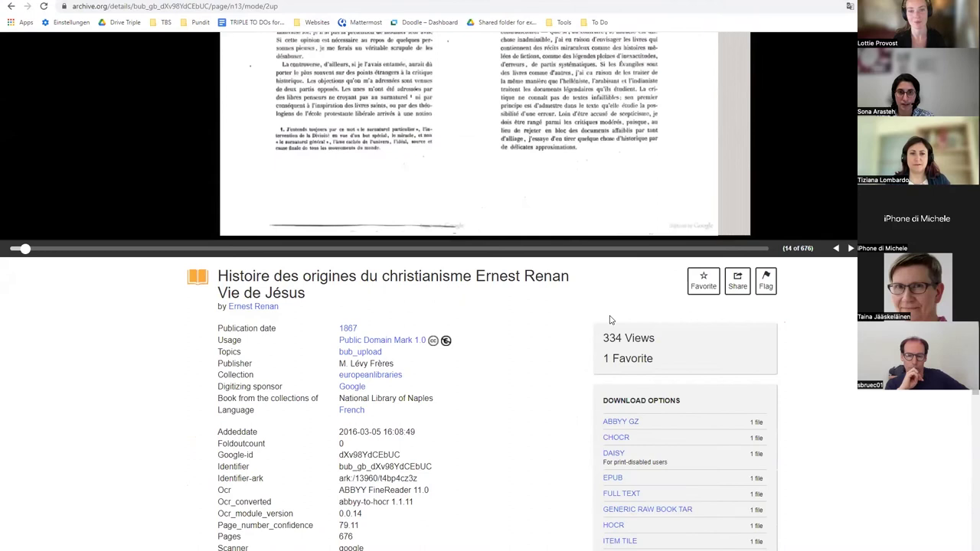
{"action": "scroll", "coordinate": [610, 319], "scroll_direction": "up", "scroll_amount": 3}
{"action": "scroll", "coordinate": [601, 291], "scroll_direction": "down", "scroll_amount": 3}
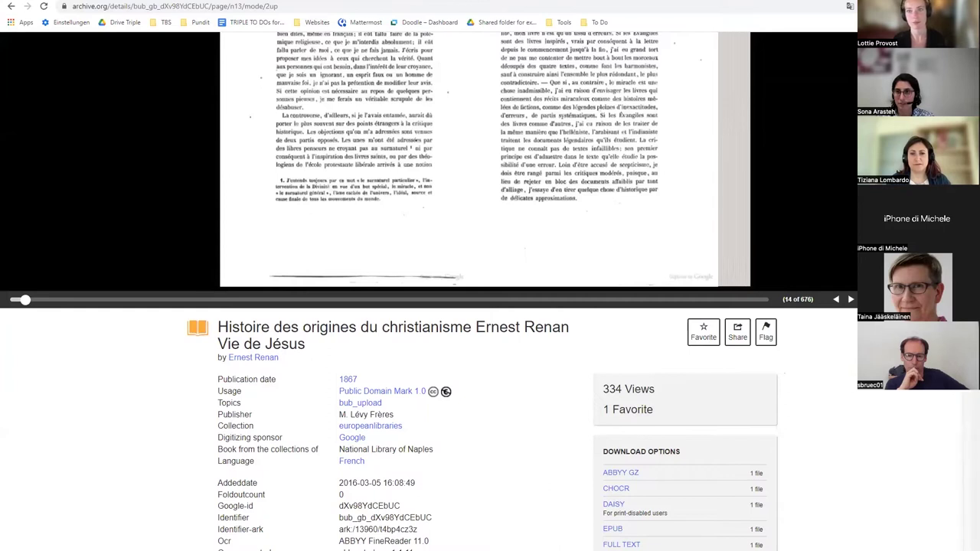
- Save a semantic annotation on the book's full title with the relation "is related to" and the object "Hilligenlei"
{"action": "mouse_move", "coordinate": [253, 344]}
{"action": "left_mouse_down"}
{"action": "mouse_move", "coordinate": [169, 344]}
{"action": "mouse_move", "coordinate": [135, 328]}
{"action": "left_mouse_up"}
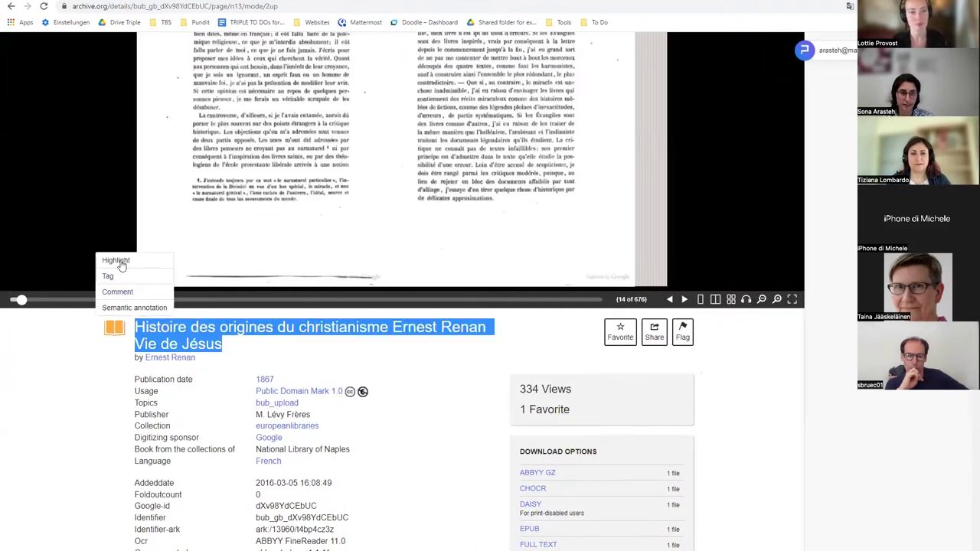
{"action": "left_click", "coordinate": [119, 307]}
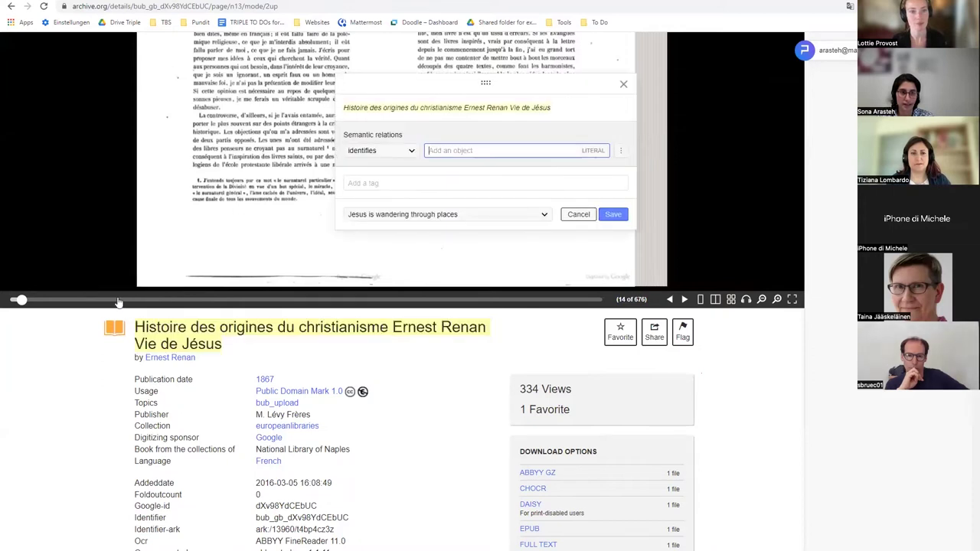
{"action": "left_click", "coordinate": [390, 153]}
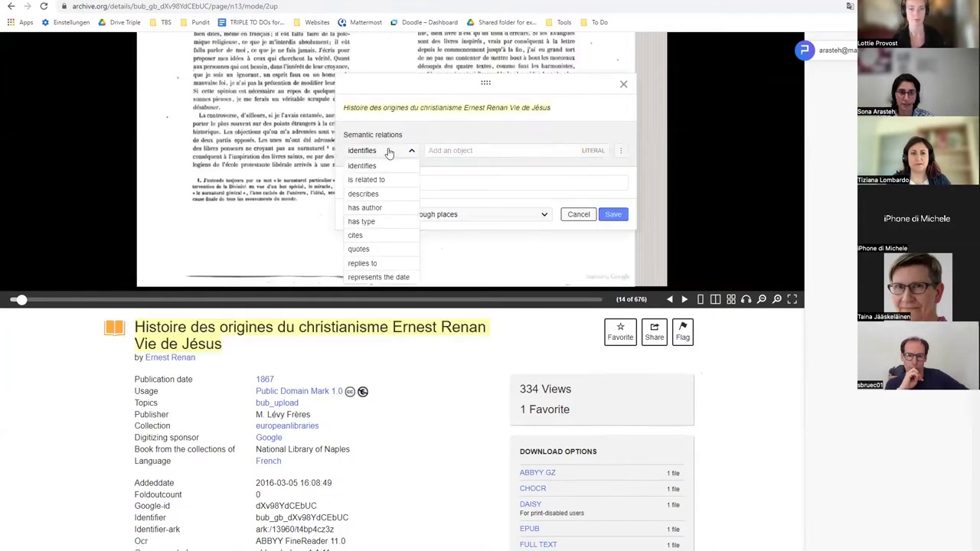
{"action": "left_click", "coordinate": [388, 178]}
{"action": "type", "text": "Hilligenlei"}
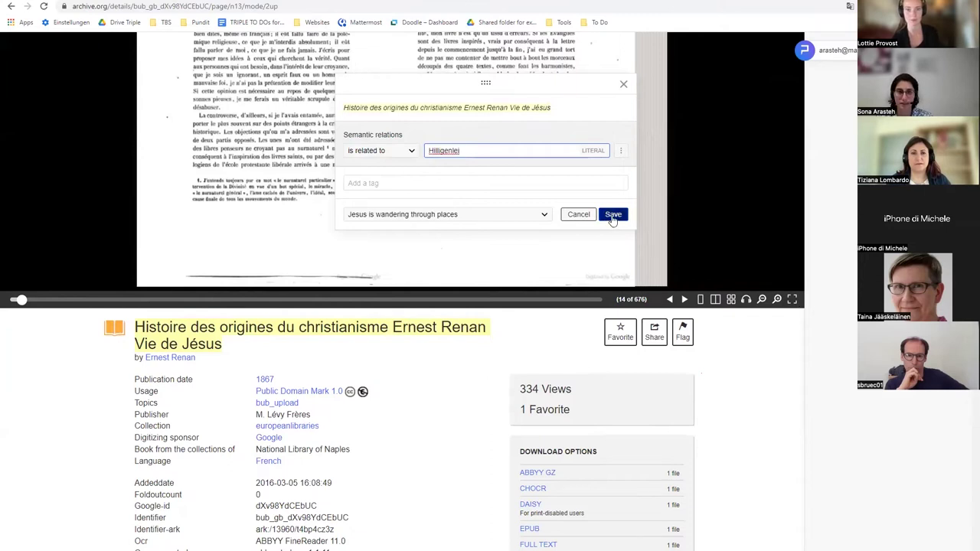
{"action": "left_click", "coordinate": [612, 216]}
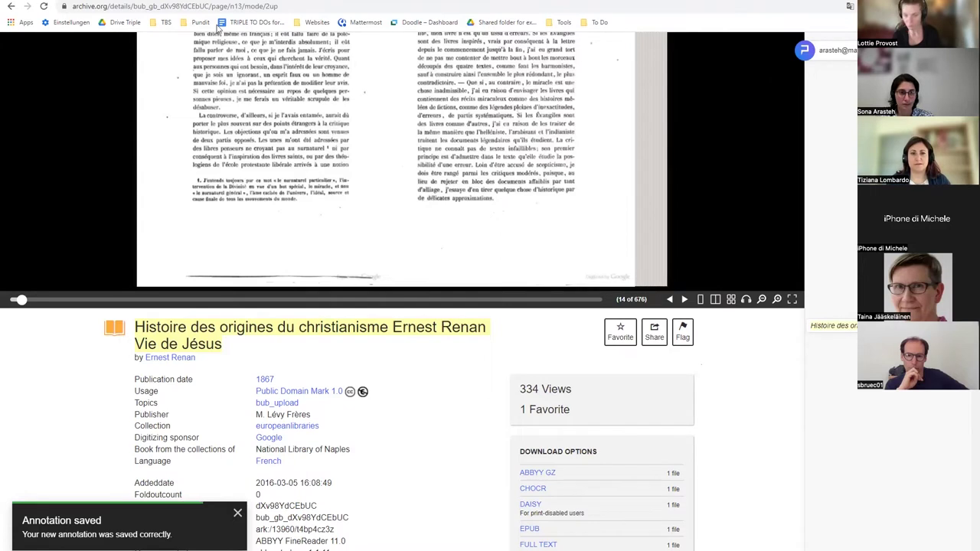
- Open the bookmarked archive page for "Het kindeken Jezus in Vlaanderen" in a new browser tab
{"action": "scroll", "coordinate": [518, 328], "scroll_direction": "up", "scroll_amount": 2}
{"action": "scroll", "coordinate": [518, 328], "scroll_direction": "up", "scroll_amount": 3}
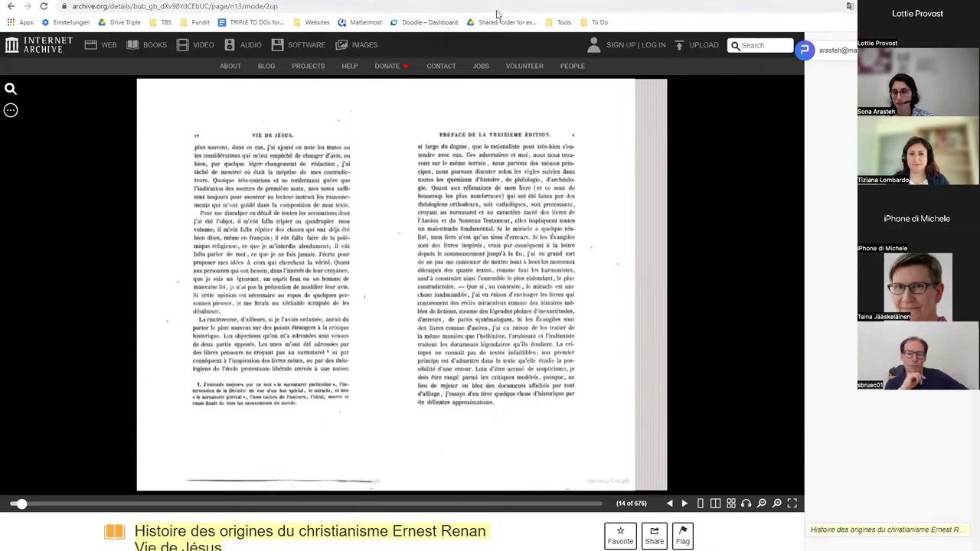
{"action": "key", "text": "ctrl+t"}
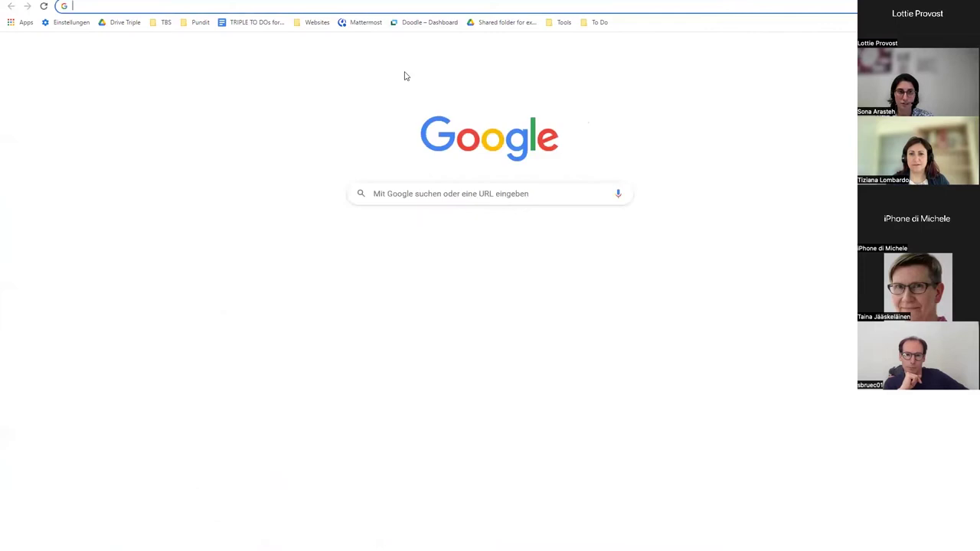
{"action": "left_click", "coordinate": [200, 22]}
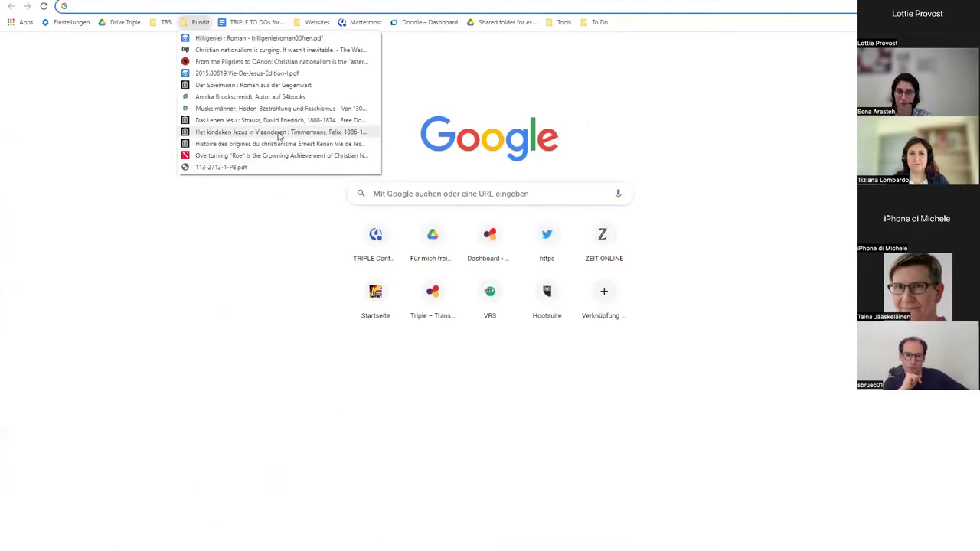
{"action": "left_click", "coordinate": [280, 134]}
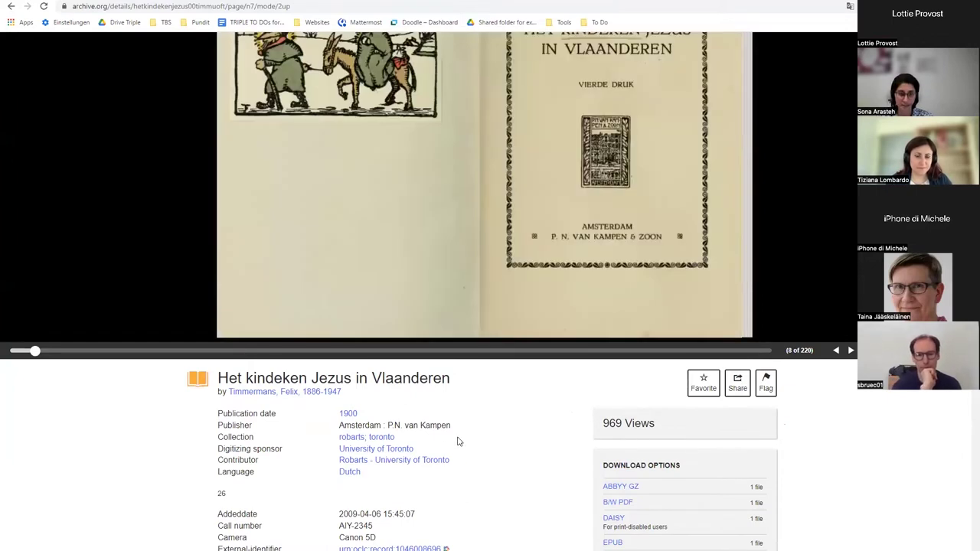
- Start a semantic annotation on the title "Het kindeken Jezus in Vlaanderen" with the relation "is related to" "Hilligenlei"
{"action": "left_click_drag", "start_coordinate": [452, 379], "coordinate": [218, 378]}
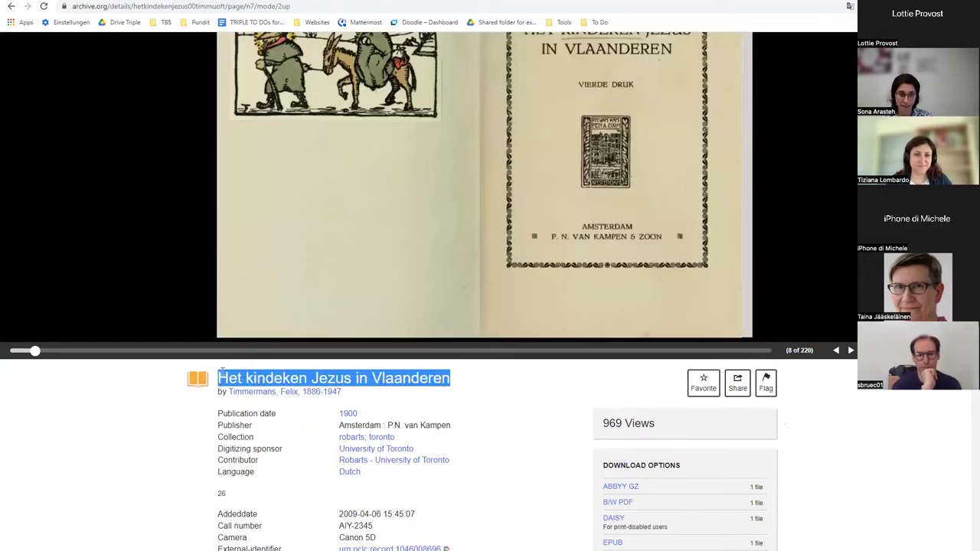
{"action": "left_click", "coordinate": [423, 393]}
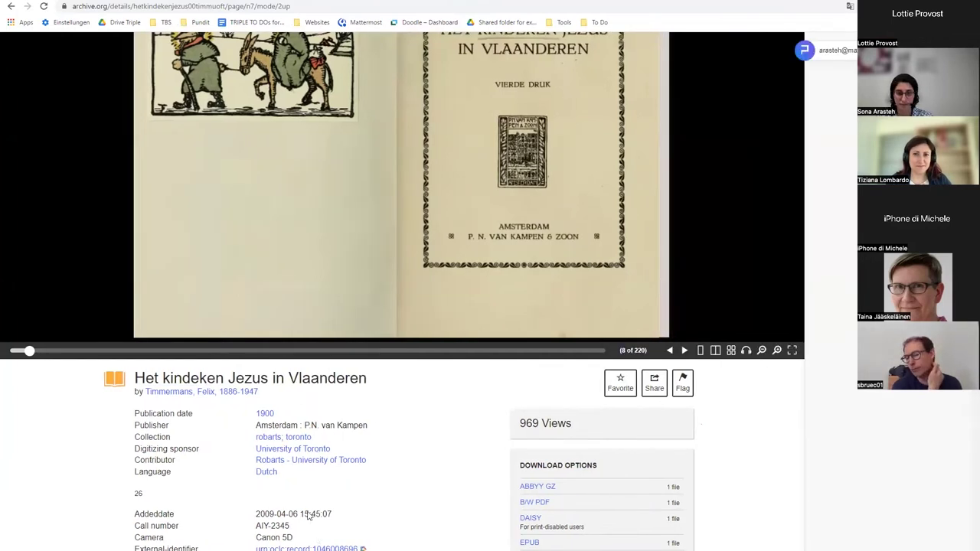
{"action": "left_click_drag", "start_coordinate": [371, 379], "coordinate": [134, 379]}
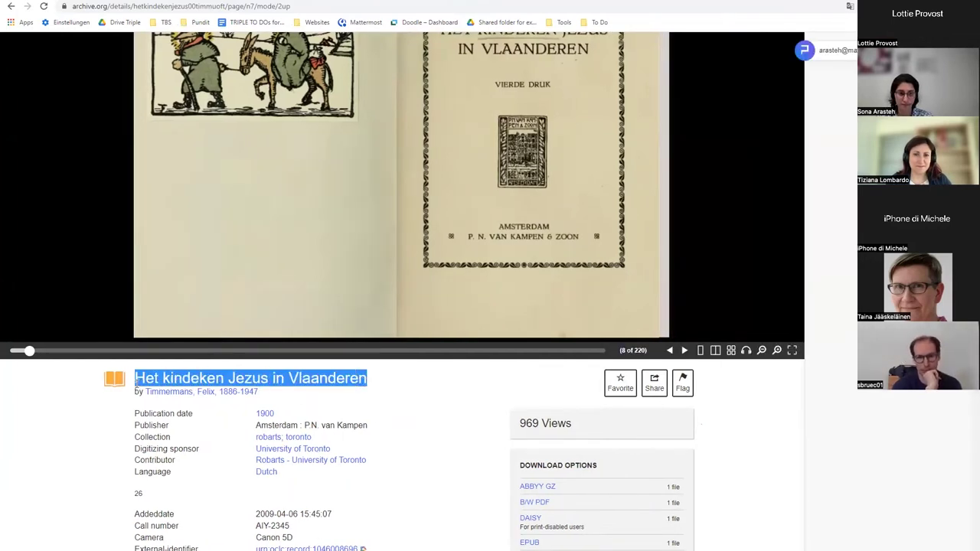
{"action": "left_click", "coordinate": [119, 365]}
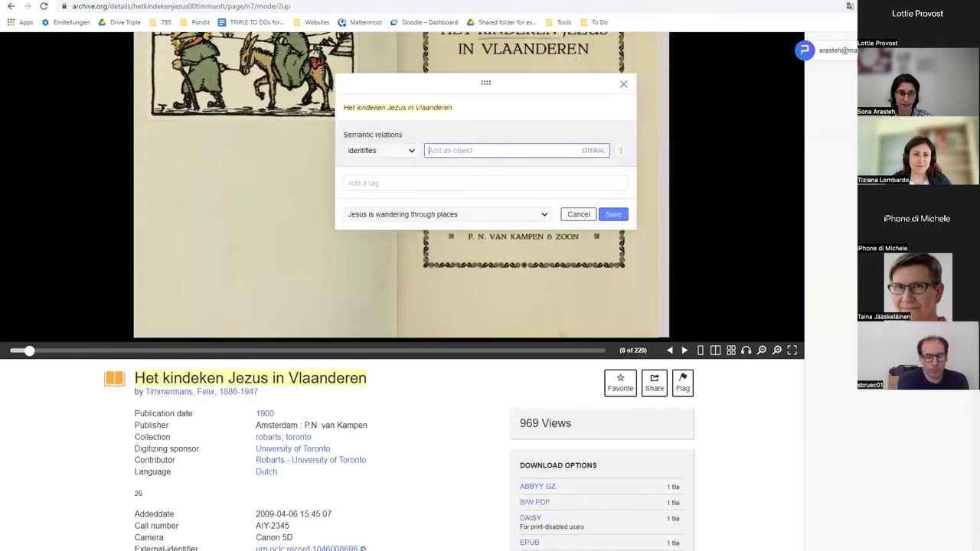
{"action": "left_click", "coordinate": [383, 150]}
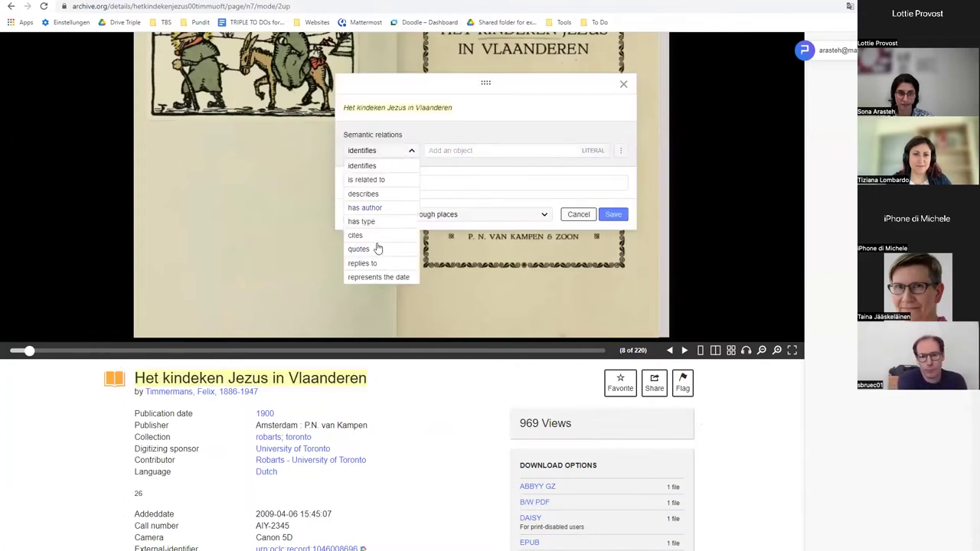
{"action": "left_click", "coordinate": [375, 181]}
{"action": "left_click", "coordinate": [472, 152]}
{"action": "type", "text": "Hilligenlei"}
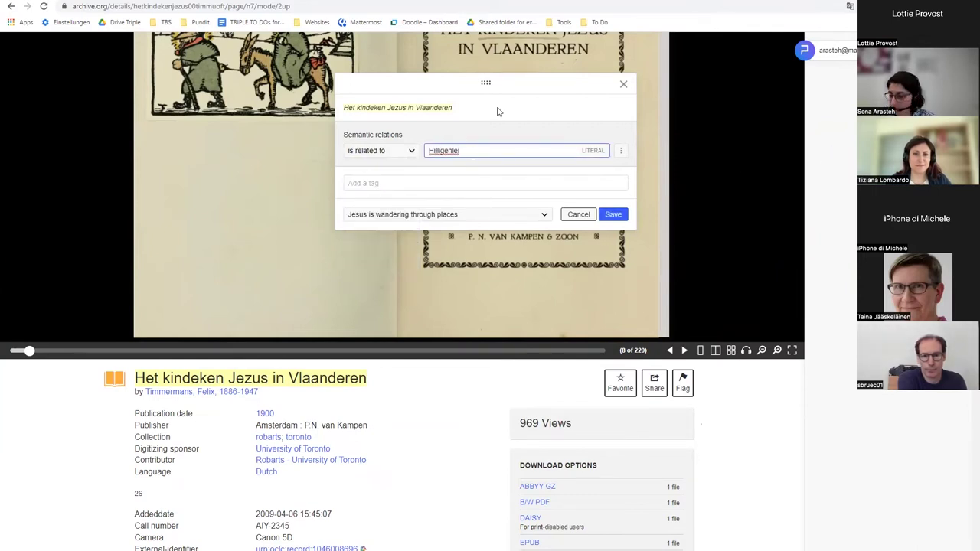
- Add a second relation to the annotation, "is related to", with the object "Vie de jesus"
{"action": "left_click", "coordinate": [621, 150]}
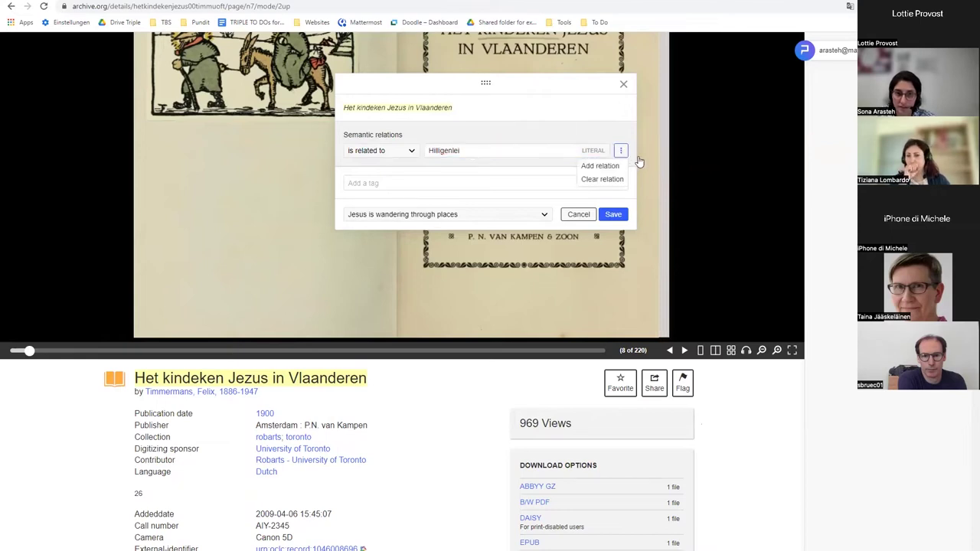
{"action": "left_click", "coordinate": [601, 166]}
{"action": "left_click", "coordinate": [381, 170]}
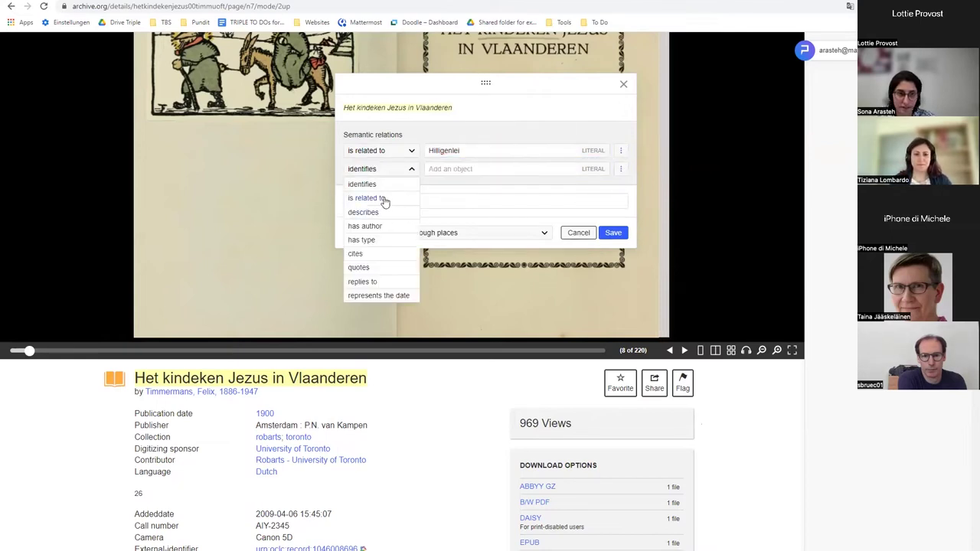
{"action": "left_click", "coordinate": [386, 195]}
{"action": "left_click", "coordinate": [466, 169]}
{"action": "type", "text": "Vie de jesus"}
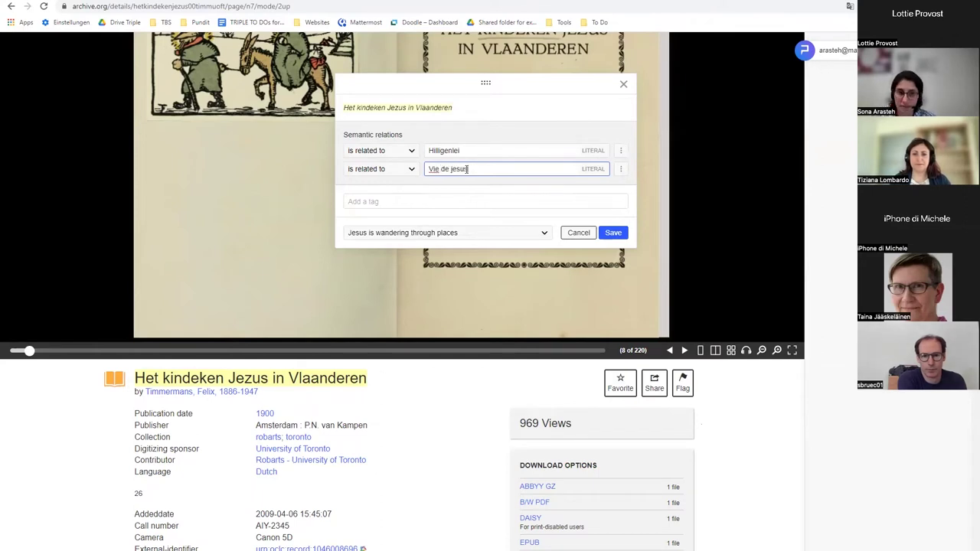
- Tag the annotation with "nationalistic", "netherlands" and "jesus", and save it
{"action": "left_click", "coordinate": [567, 199]}
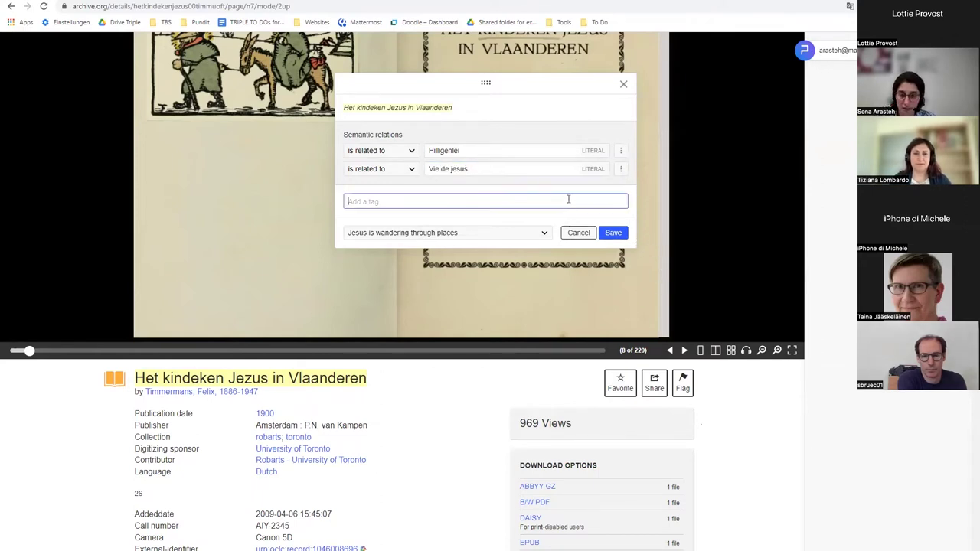
{"action": "type", "text": "nationali"}
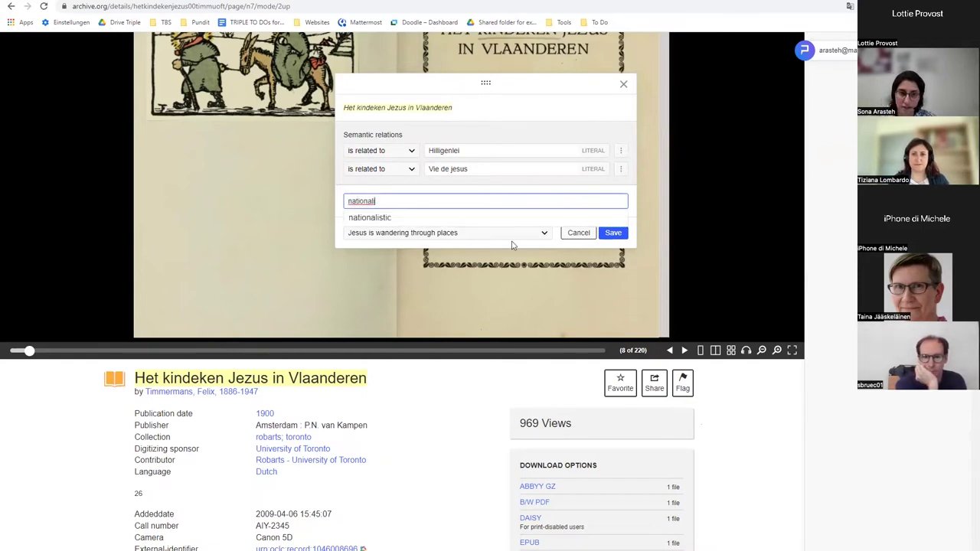
{"action": "left_click", "coordinate": [506, 219]}
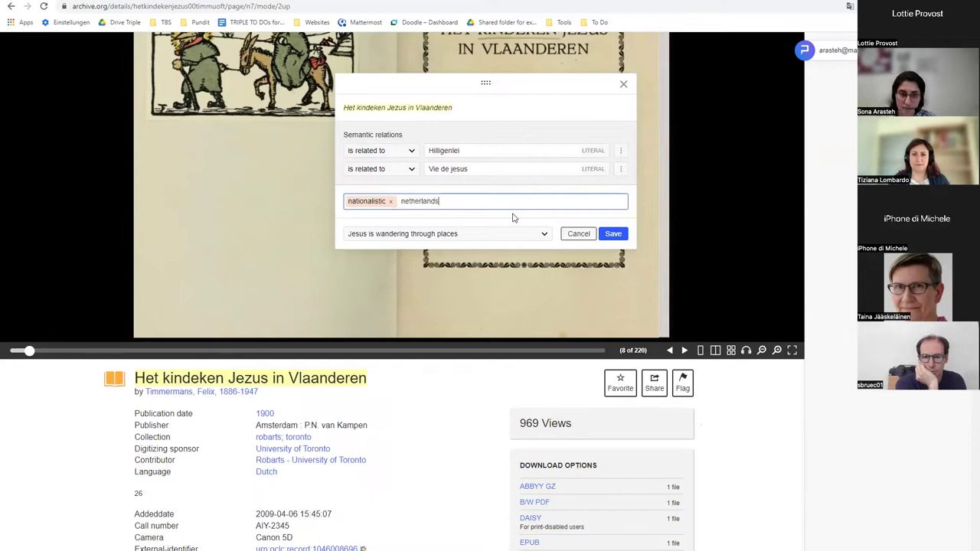
{"action": "key", "text": "Return"}
{"action": "type", "text": "je"}
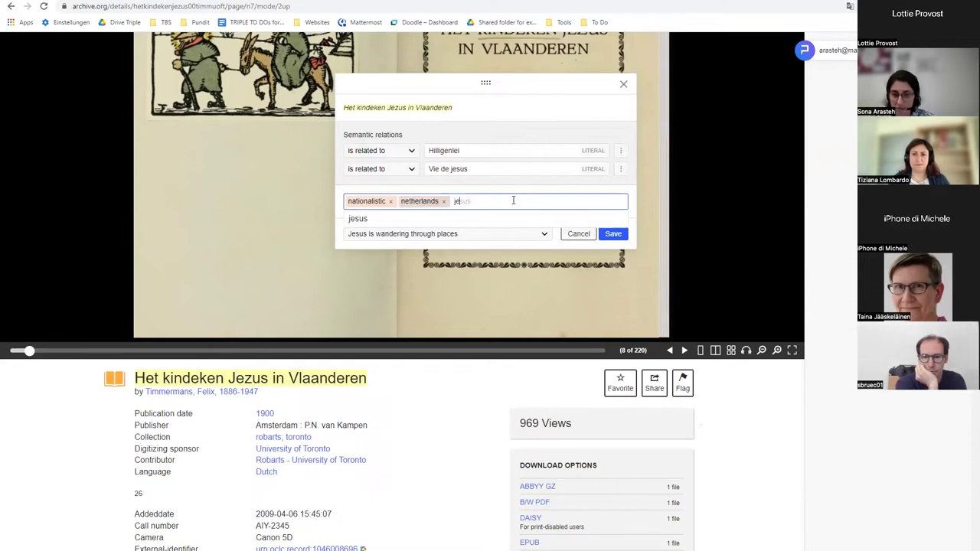
{"action": "type", "text": "sus"}
{"action": "key", "text": "Return"}
{"action": "left_click", "coordinate": [622, 234]}
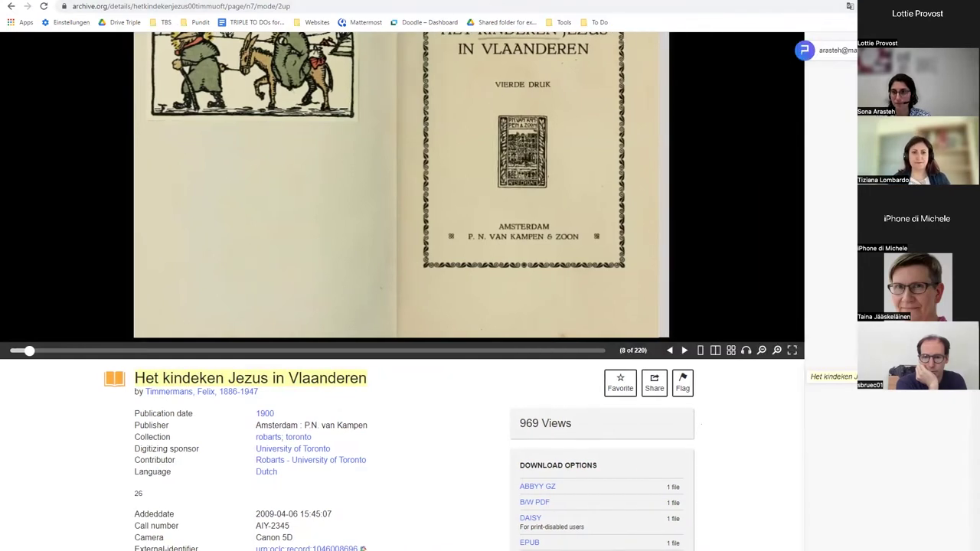
- Switch to the Pundit web app and open the notebook "Jesus is wandering through places"
{"action": "left_click", "coordinate": [842, 75]}
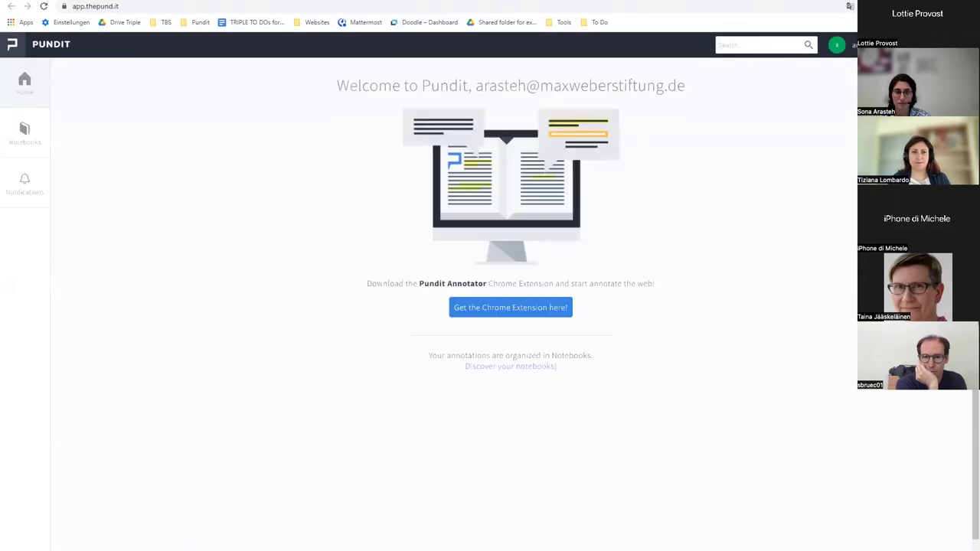
{"action": "left_click", "coordinate": [25, 140]}
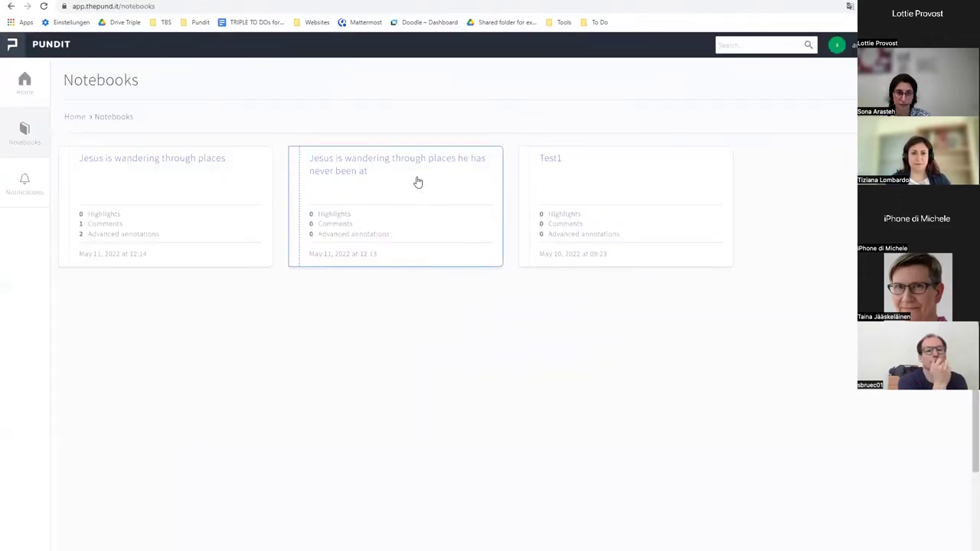
{"action": "left_click", "coordinate": [207, 160]}
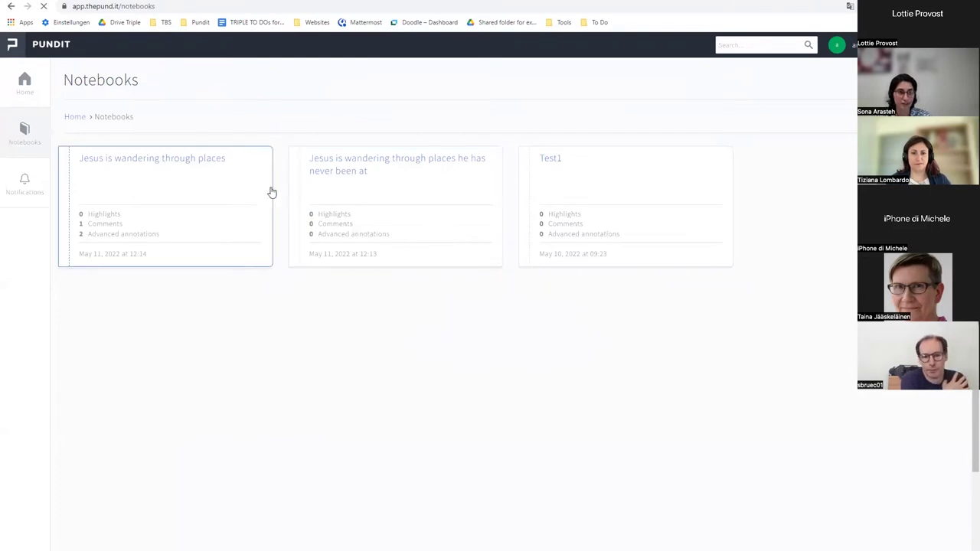
- Review the notebook's annotations and open the original page of the "Histoire des origines du christianisme" annotation
{"action": "scroll", "coordinate": [407, 208], "scroll_direction": "down", "scroll_amount": 2}
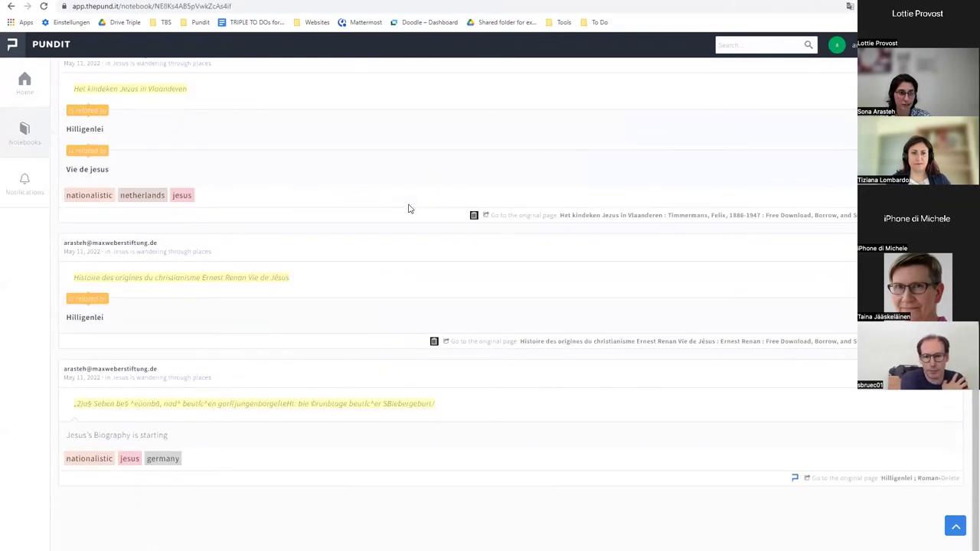
{"action": "scroll", "coordinate": [647, 408], "scroll_direction": "up", "scroll_amount": 2}
{"action": "scroll", "coordinate": [666, 414], "scroll_direction": "down", "scroll_amount": 2}
{"action": "scroll", "coordinate": [703, 421], "scroll_direction": "up", "scroll_amount": 1}
{"action": "scroll", "coordinate": [724, 383], "scroll_direction": "down", "scroll_amount": 1}
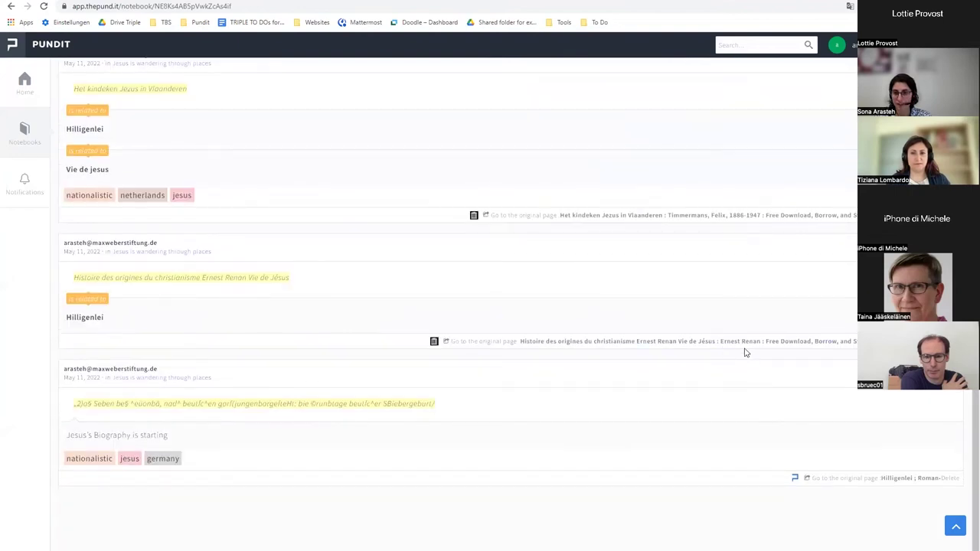
{"action": "left_click", "coordinate": [601, 344]}
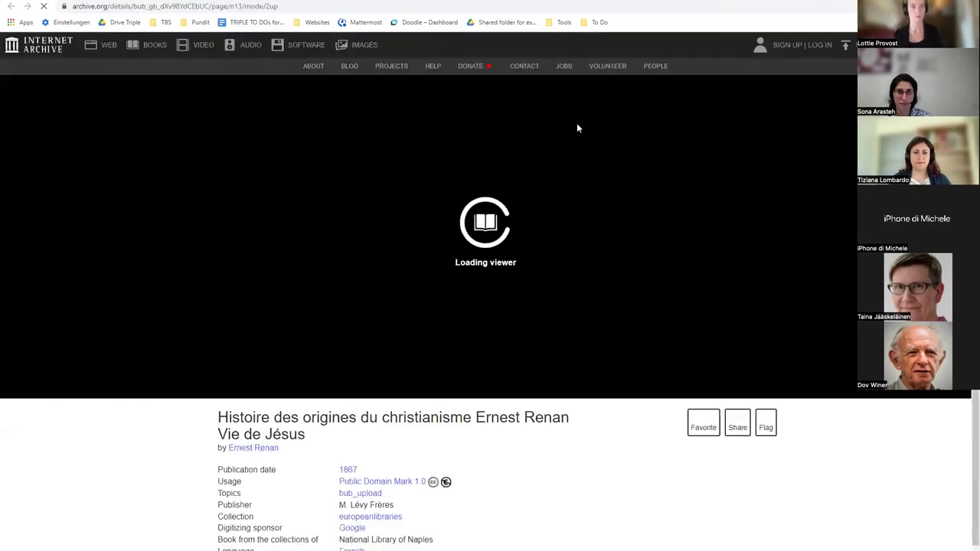
- Leave the book page, check the original page of the "Hilligenlei ; Roman" annotation, and return to the notebook
{"action": "key", "text": "ctrl+w"}
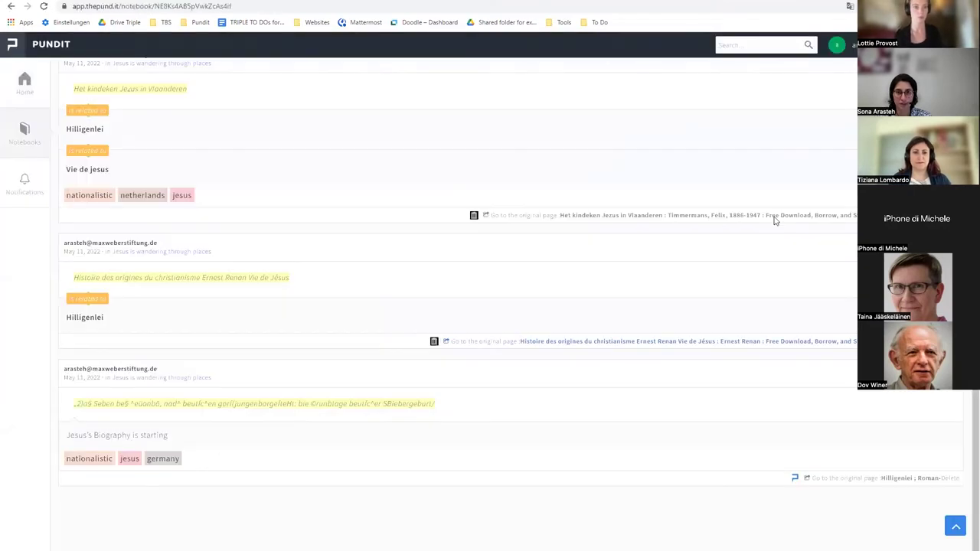
{"action": "left_click", "coordinate": [896, 480]}
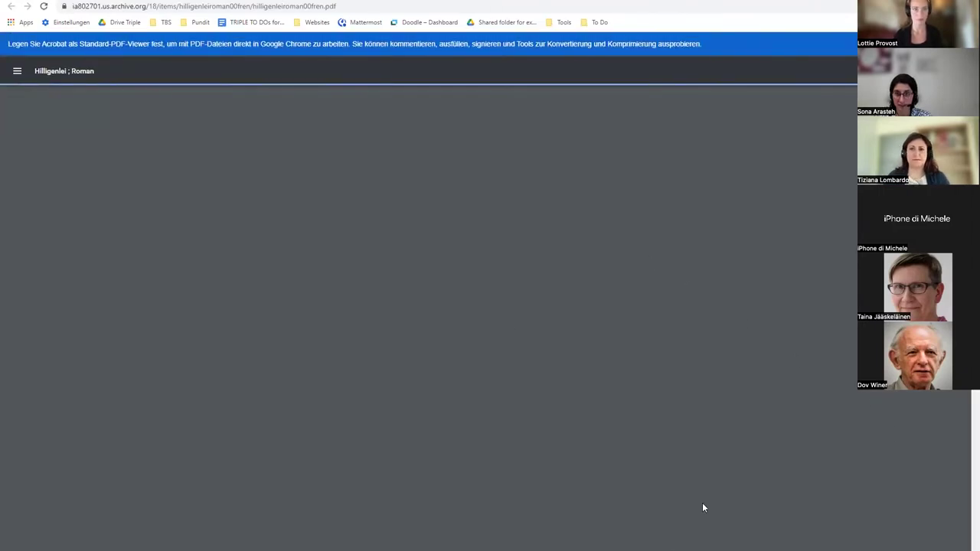
{"action": "key", "text": "ctrl+w"}
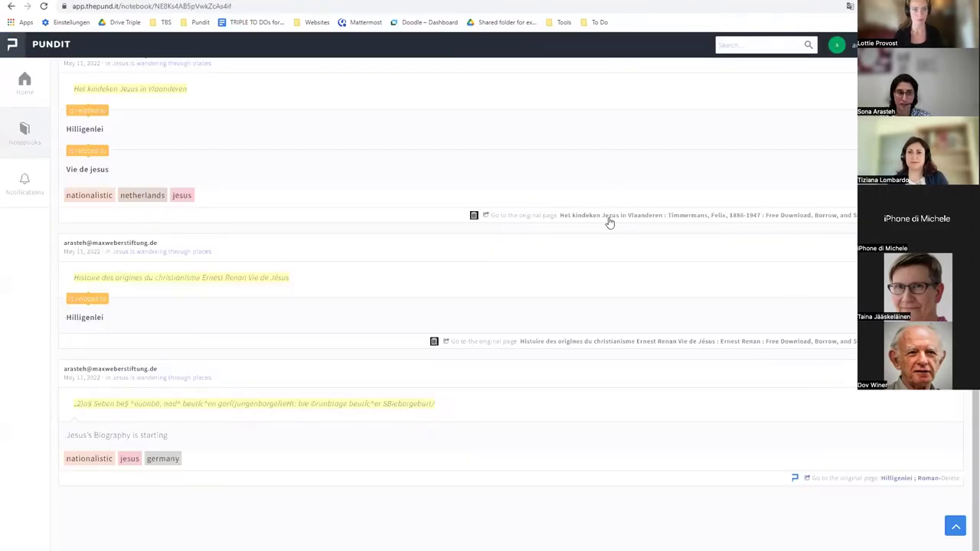
{"action": "scroll", "coordinate": [611, 230], "scroll_direction": "up", "scroll_amount": 2}
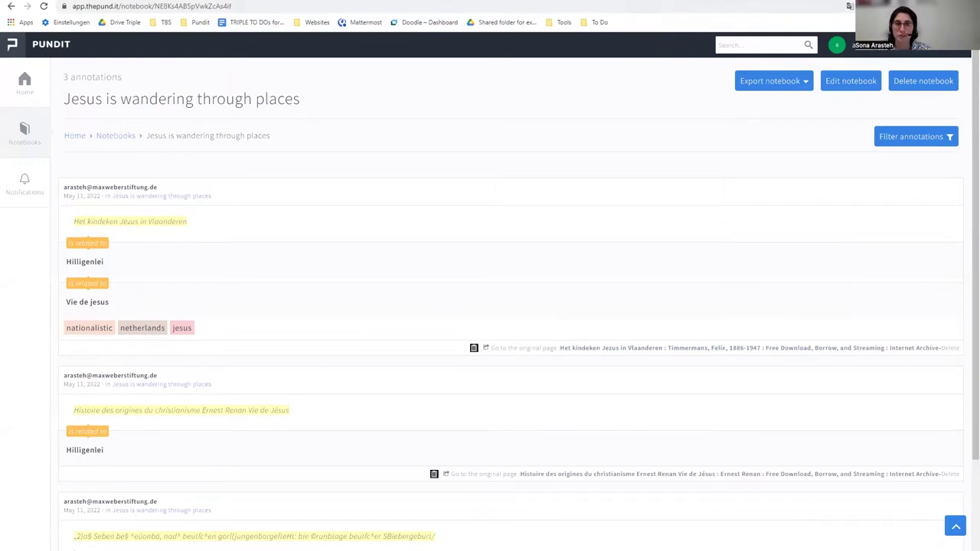
- Open the bookmarked Washington Post article "Christian nationalism is surging. It wasn't inevitable." and activate Pundit on it
{"action": "key", "text": "ctrl+Tab"}
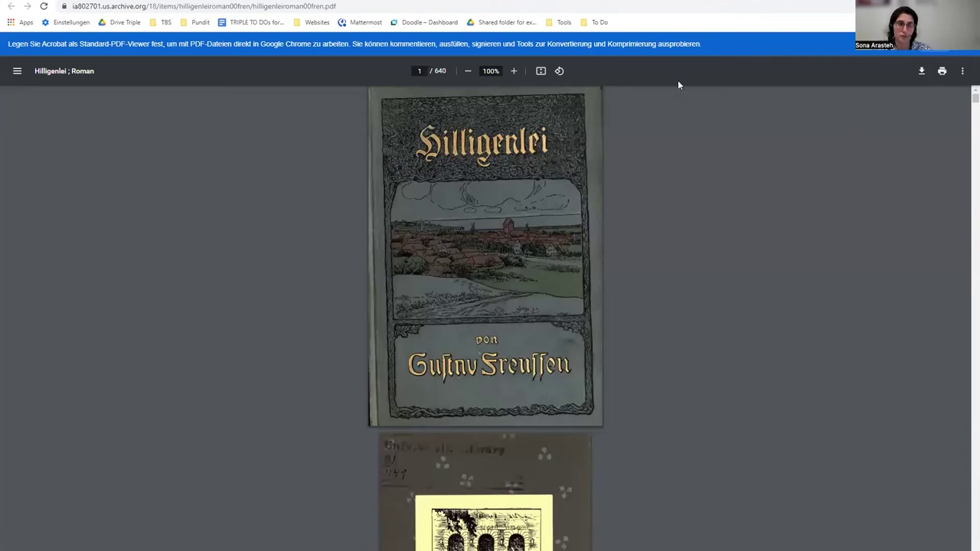
{"action": "left_click", "coordinate": [200, 22]}
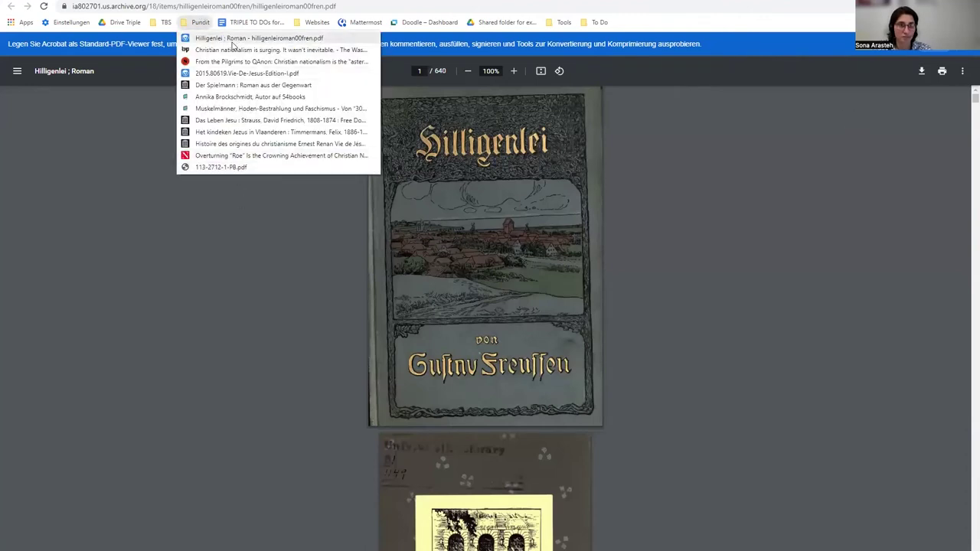
{"action": "left_click", "coordinate": [234, 50]}
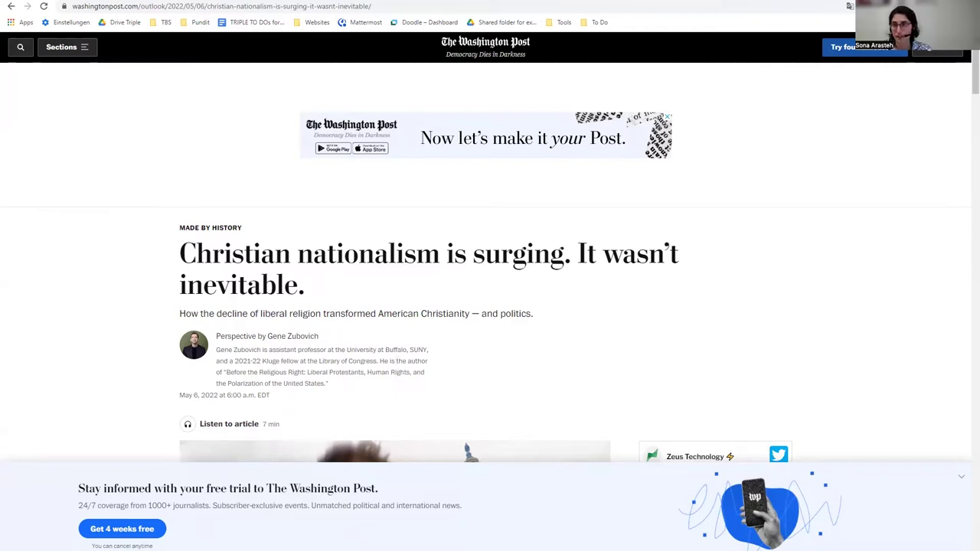
{"action": "left_click", "coordinate": [948, 52]}
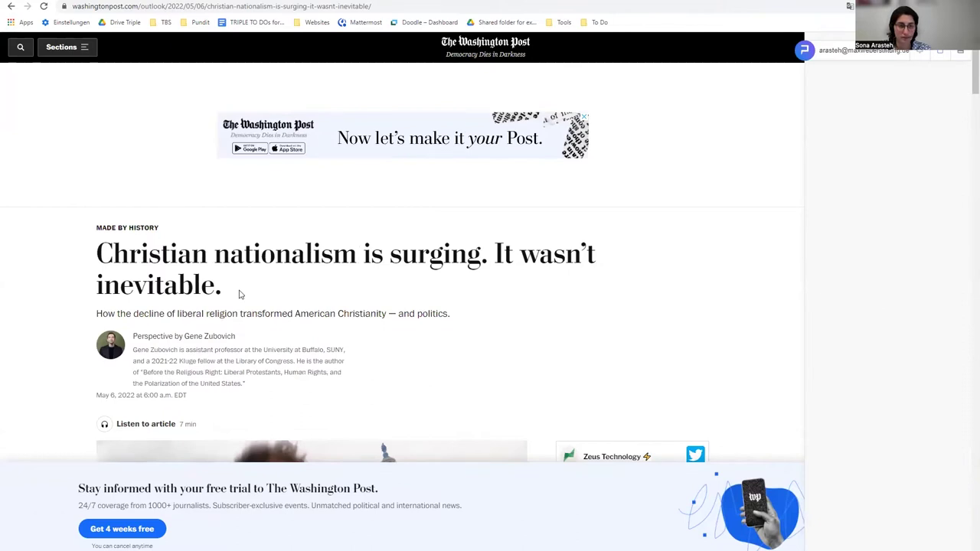
- Add a semantic annotation to the article headline with the relation "is related to" and the object "Hilligenlei", and save it
{"action": "triple_click", "coordinate": [131, 270]}
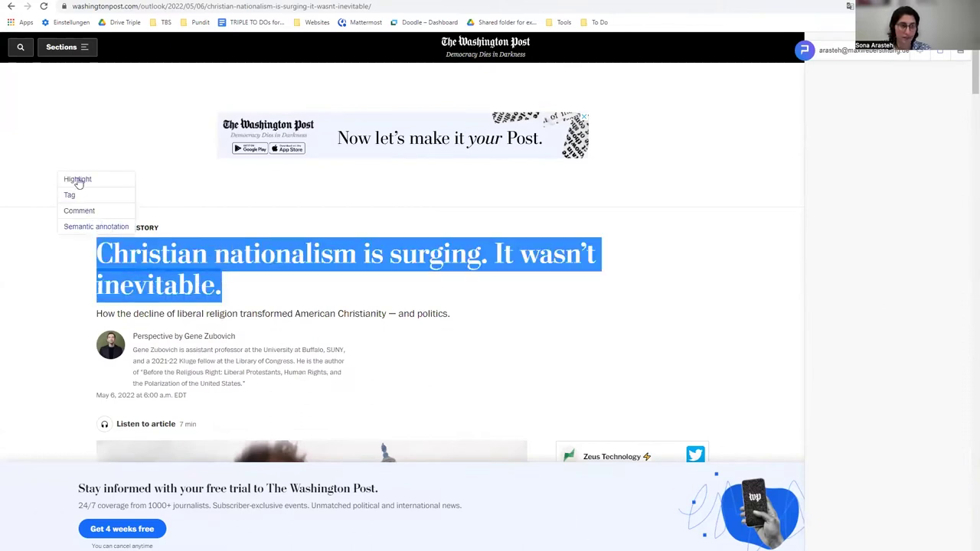
{"action": "left_click", "coordinate": [90, 226]}
{"action": "left_click", "coordinate": [390, 154]}
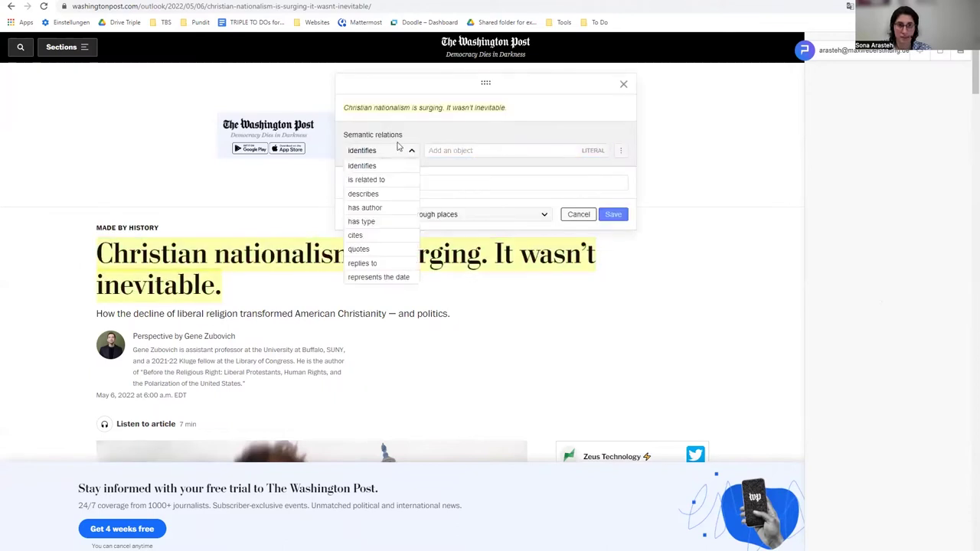
{"action": "left_click", "coordinate": [398, 181]}
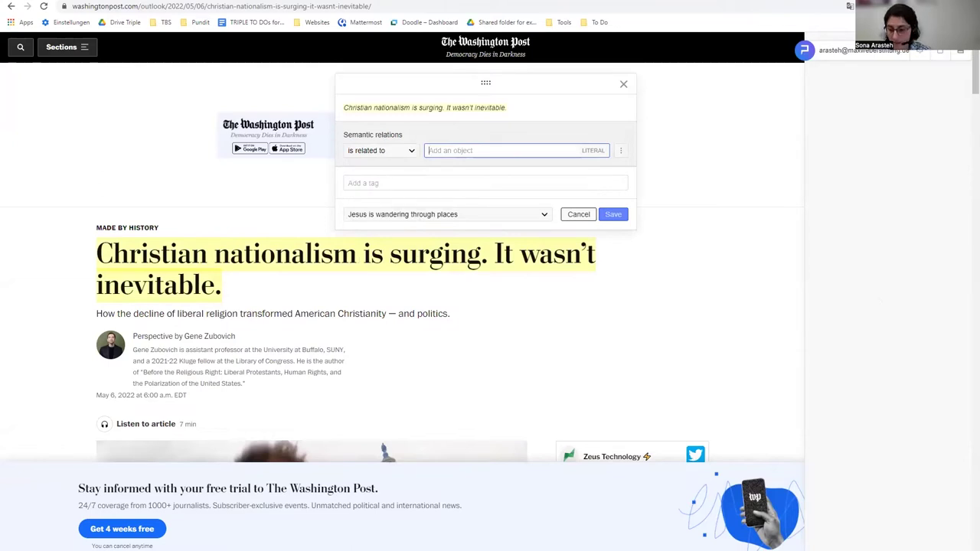
{"action": "type", "text": "Hilligenlei"}
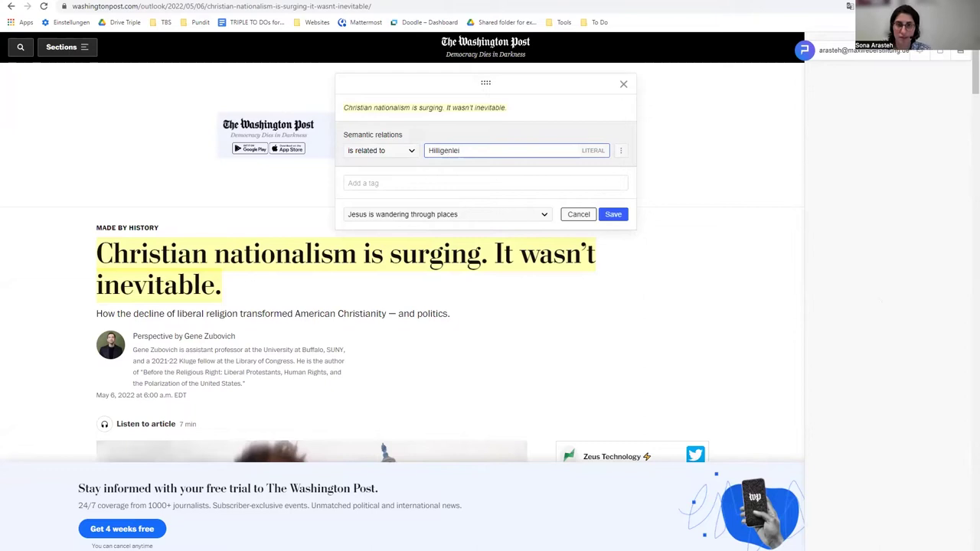
{"action": "left_click", "coordinate": [619, 214]}
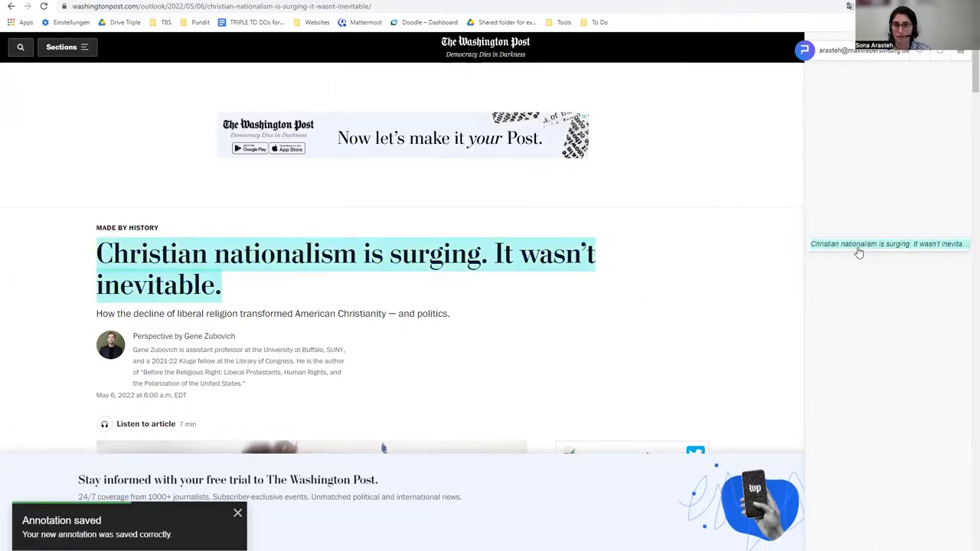
- Return to the Pundit web app, refresh the notebook "Jesus is wandering through places", and review its annotations
{"action": "left_click", "coordinate": [589, 1]}
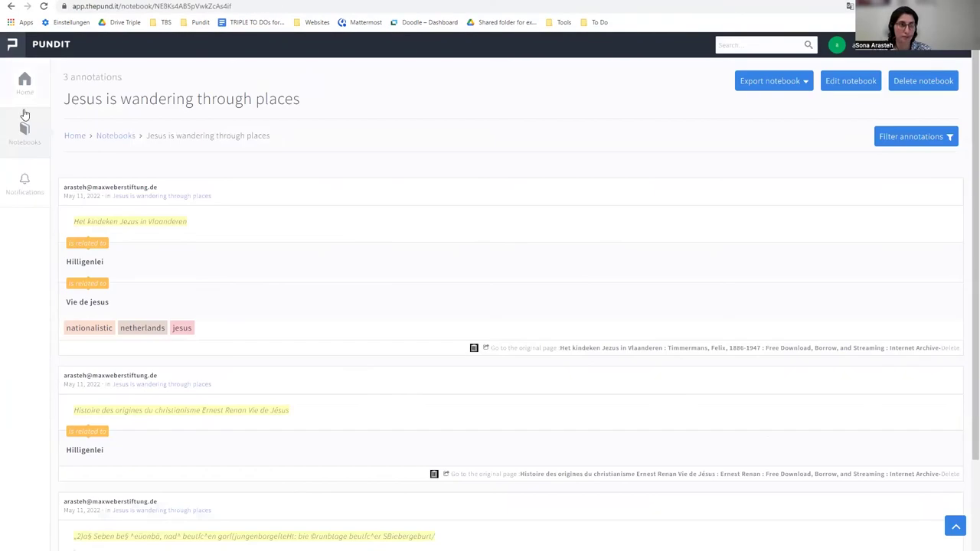
{"action": "left_click", "coordinate": [25, 115]}
{"action": "left_click", "coordinate": [155, 159]}
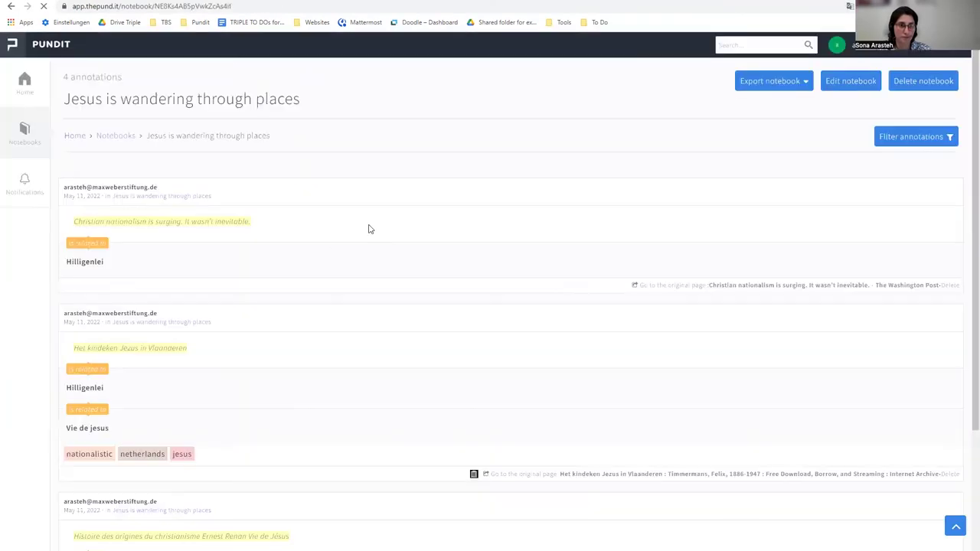
{"action": "scroll", "coordinate": [367, 184], "scroll_direction": "down", "scroll_amount": 1}
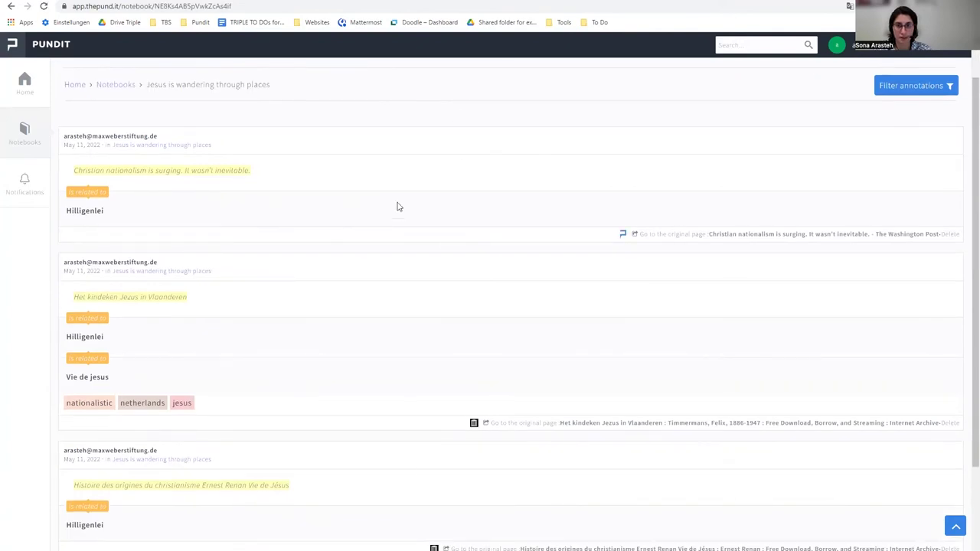
{"action": "scroll", "coordinate": [386, 387], "scroll_direction": "down", "scroll_amount": 2}
{"action": "scroll", "coordinate": [414, 391], "scroll_direction": "up", "scroll_amount": 3}
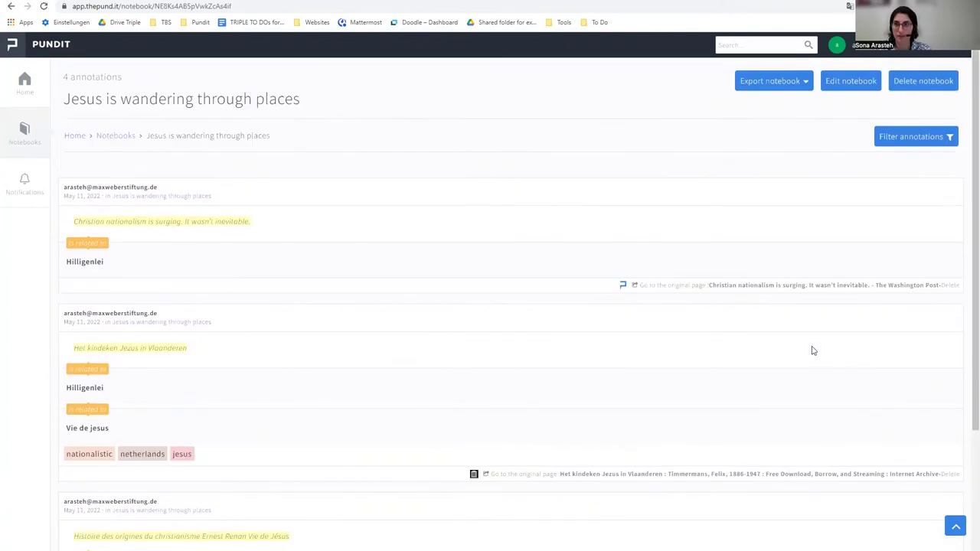
- Examine the notebook's annotation filters for predicate, tag, type, web page and date
{"action": "left_click", "coordinate": [886, 144]}
{"action": "left_click", "coordinate": [892, 187]}
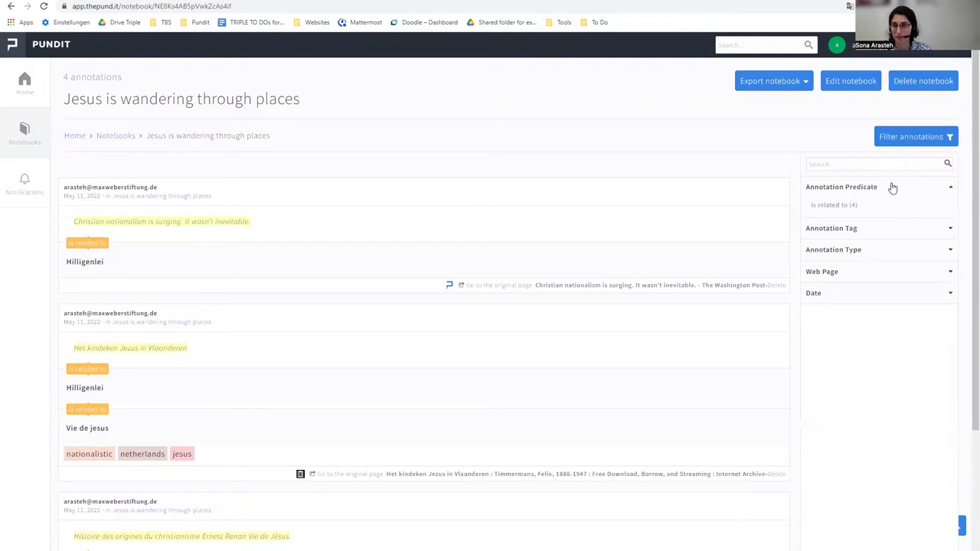
{"action": "left_click", "coordinate": [849, 233]}
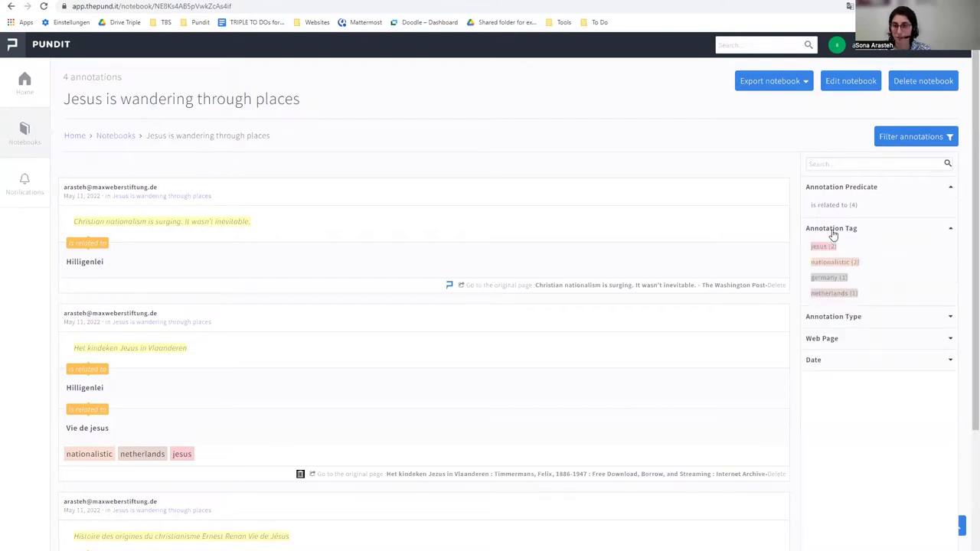
{"action": "left_click", "coordinate": [855, 317]}
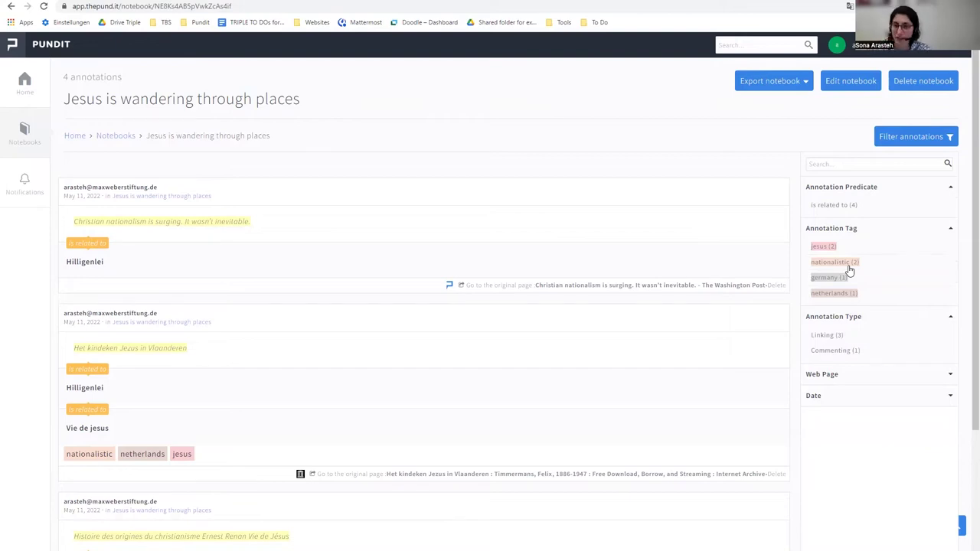
{"action": "left_click", "coordinate": [880, 374]}
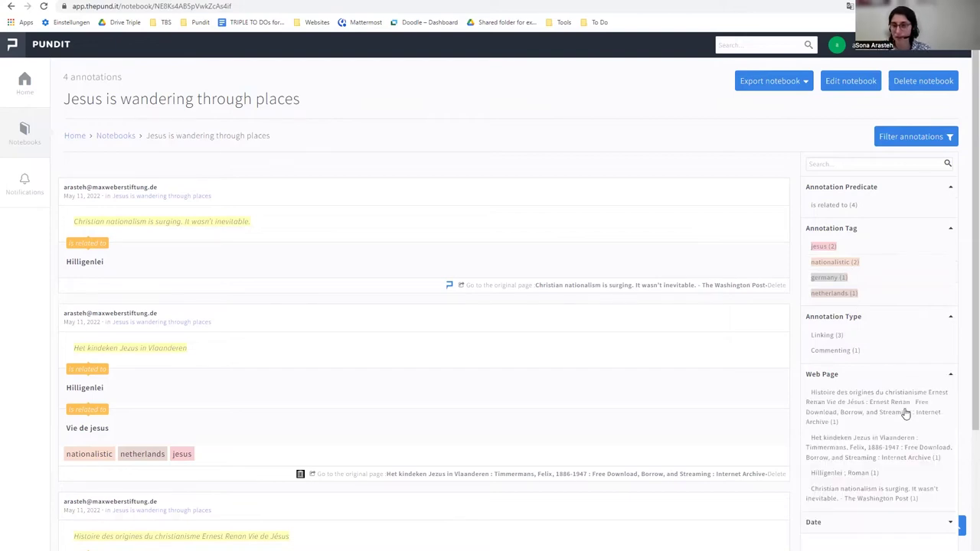
{"action": "left_click", "coordinate": [923, 522]}
{"action": "scroll", "coordinate": [922, 471], "scroll_direction": "down", "scroll_amount": 1}
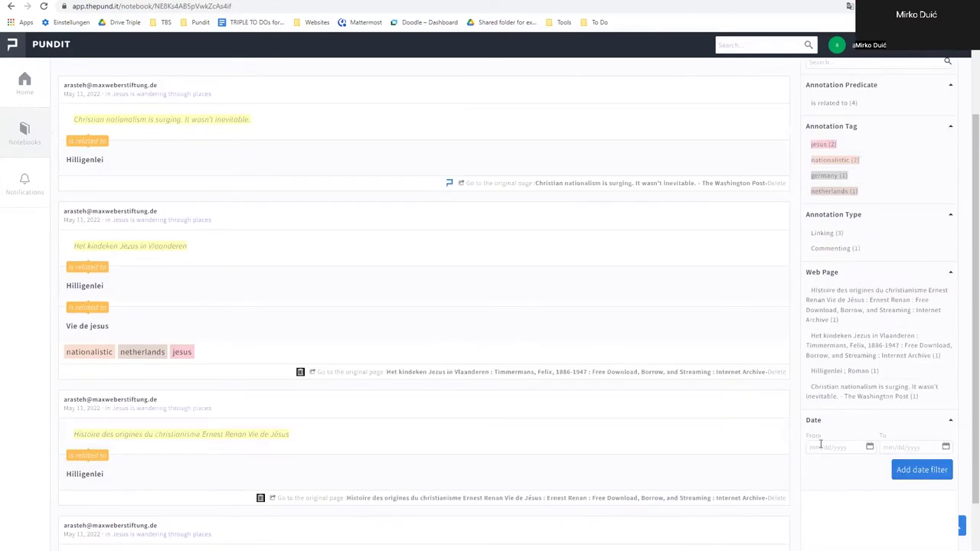
{"action": "scroll", "coordinate": [888, 420], "scroll_direction": "up", "scroll_amount": 1}
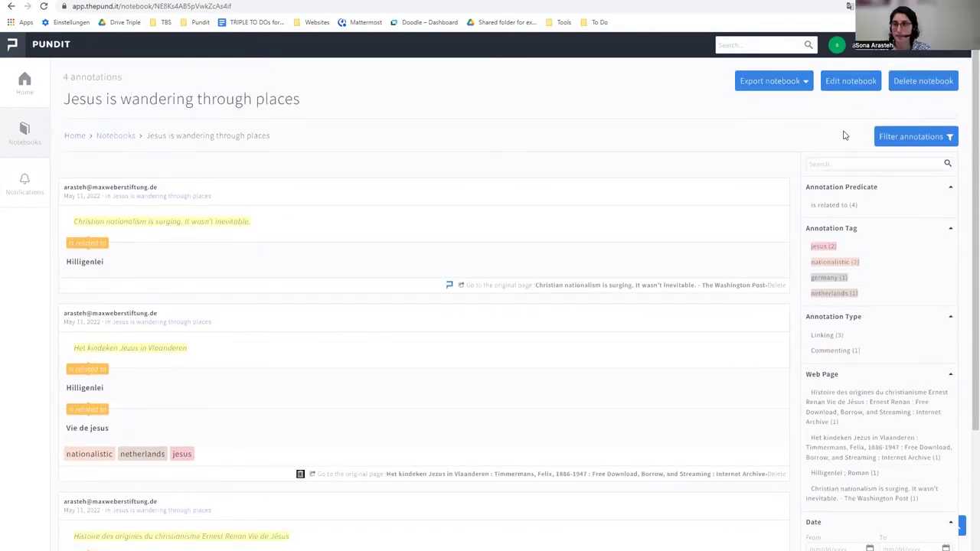
- Export the notebook as DOCX
{"action": "left_click", "coordinate": [781, 83]}
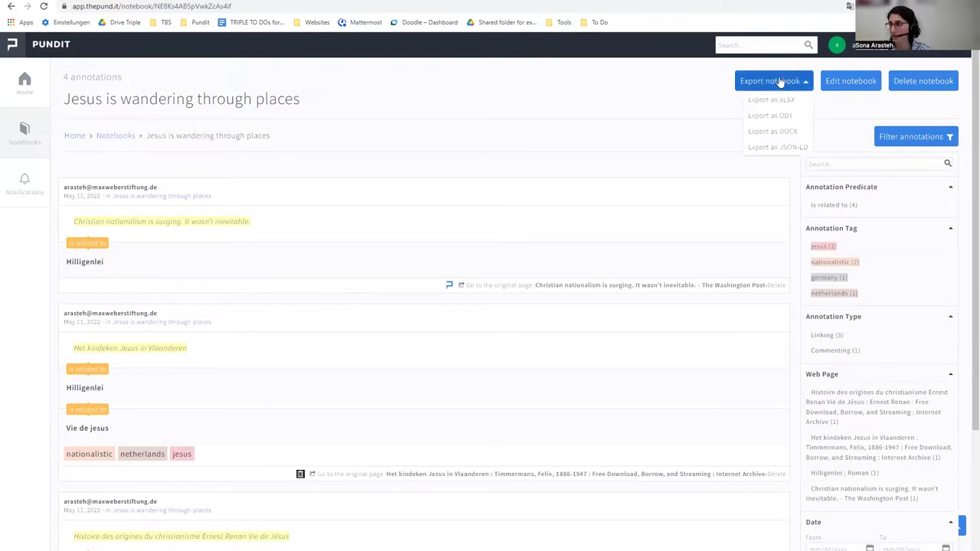
{"action": "left_click", "coordinate": [781, 137]}
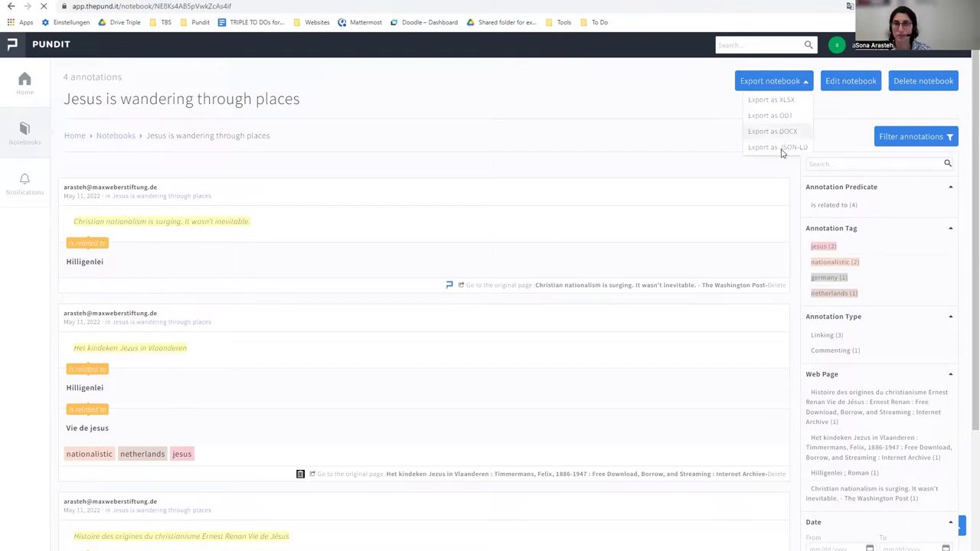
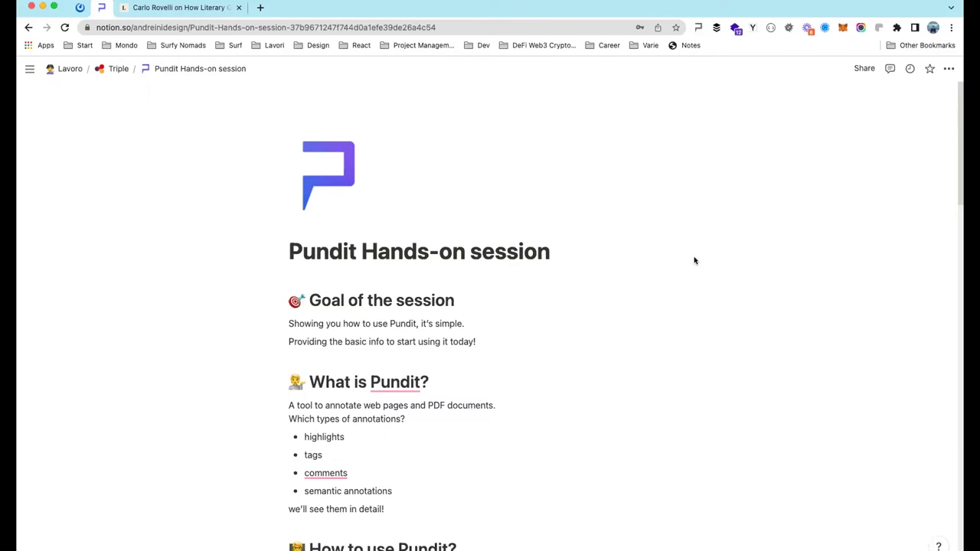
- Read the "Pundit Hands-on session" page from the session goal through the registration instructions and example pages
{"action": "key", "text": "F11"}
{"action": "key", "text": "F11"}
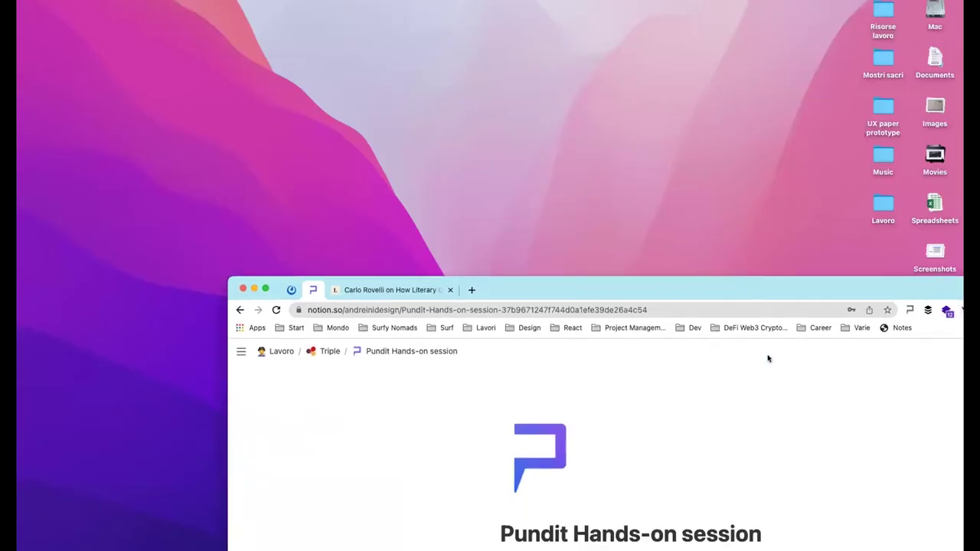
{"action": "scroll", "coordinate": [725, 342], "scroll_direction": "down", "scroll_amount": 3}
{"action": "scroll", "coordinate": [726, 341], "scroll_direction": "down", "scroll_amount": 2}
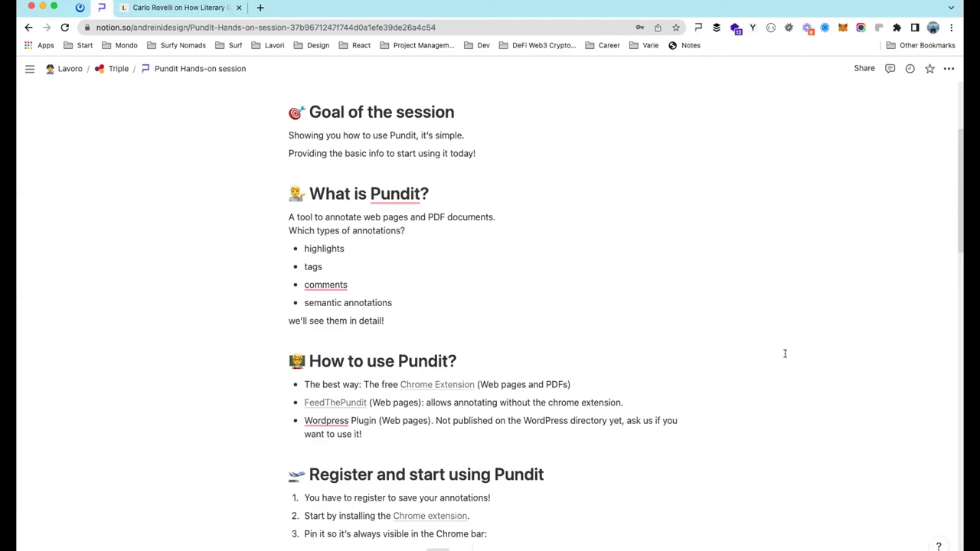
{"action": "scroll", "coordinate": [785, 353], "scroll_direction": "down", "scroll_amount": 3}
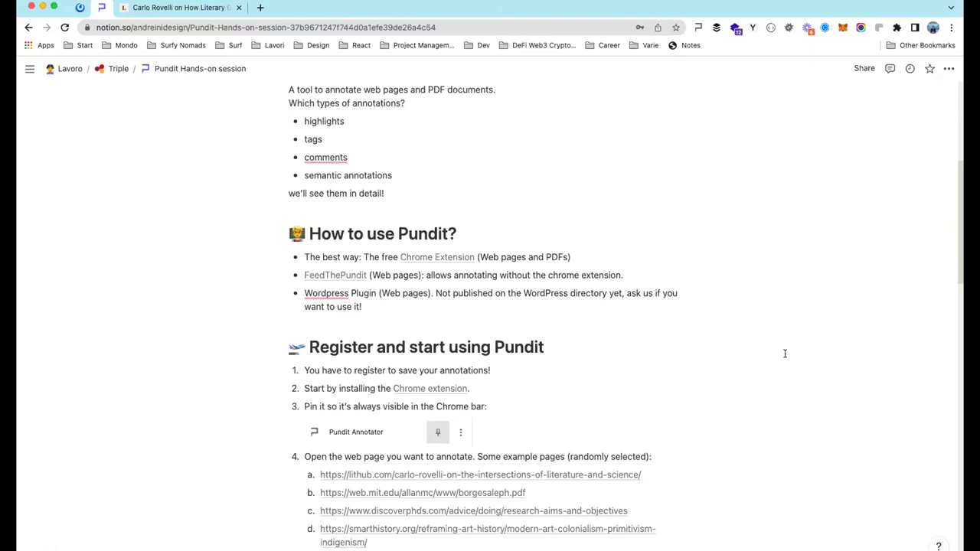
{"action": "scroll", "coordinate": [782, 349], "scroll_direction": "down", "scroll_amount": 5}
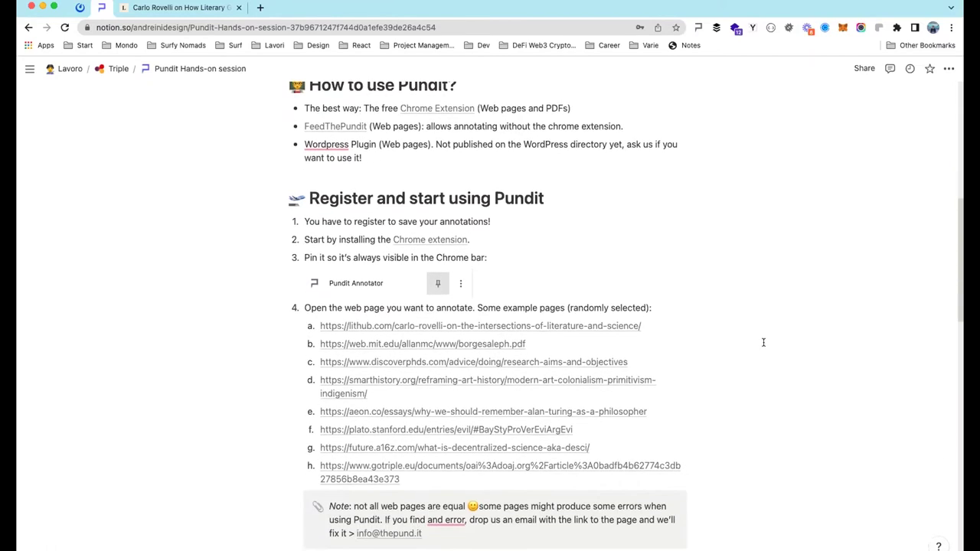
{"action": "scroll", "coordinate": [764, 342], "scroll_direction": "down", "scroll_amount": 1}
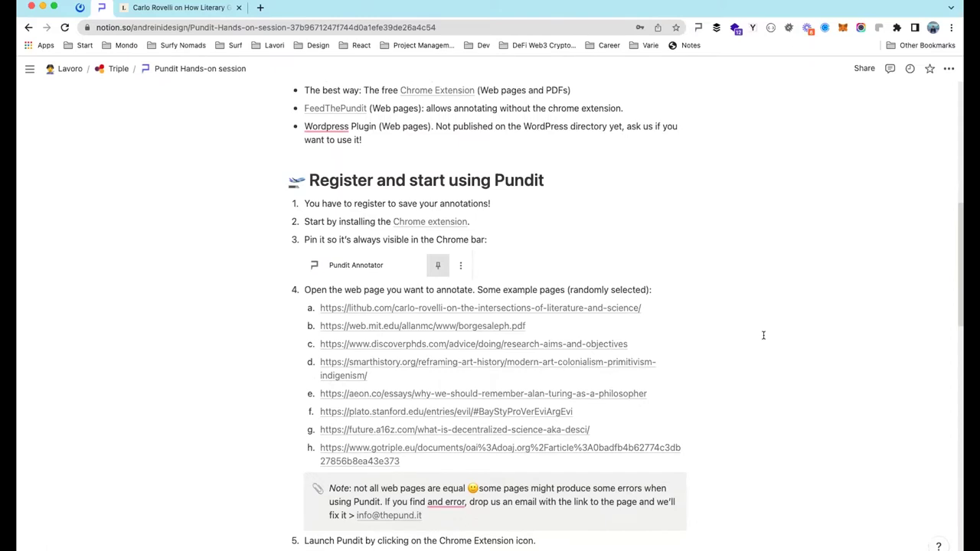
{"action": "scroll", "coordinate": [763, 337], "scroll_direction": "down", "scroll_amount": 2}
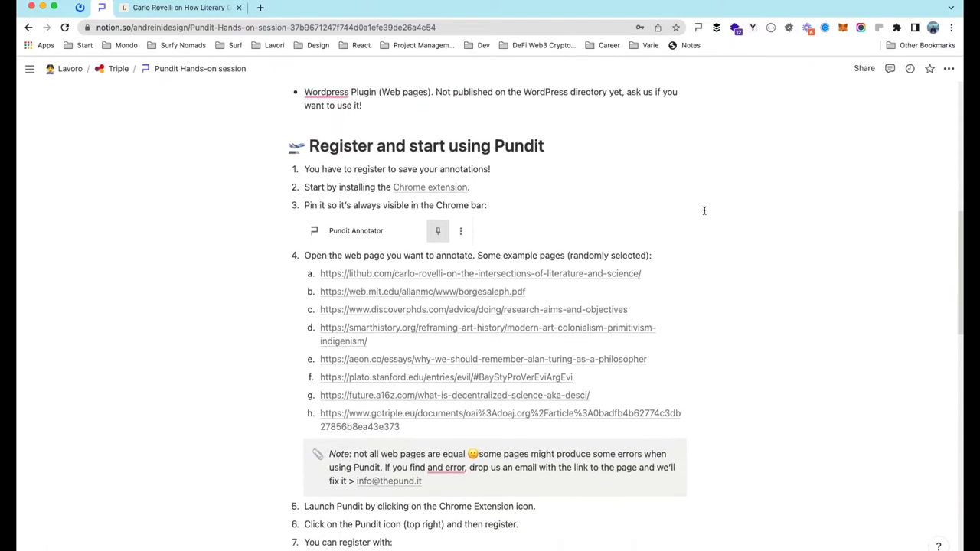
- Search the web for "Pundit Annotator" in a new tab and open the extension's Chrome Web Store page
{"action": "left_click", "coordinate": [261, 8]}
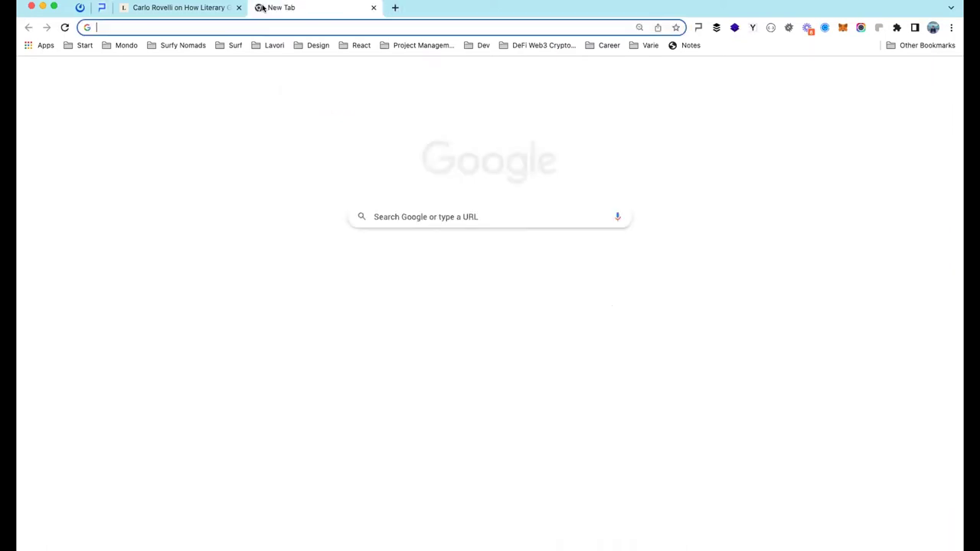
{"action": "type", "text": "pund"}
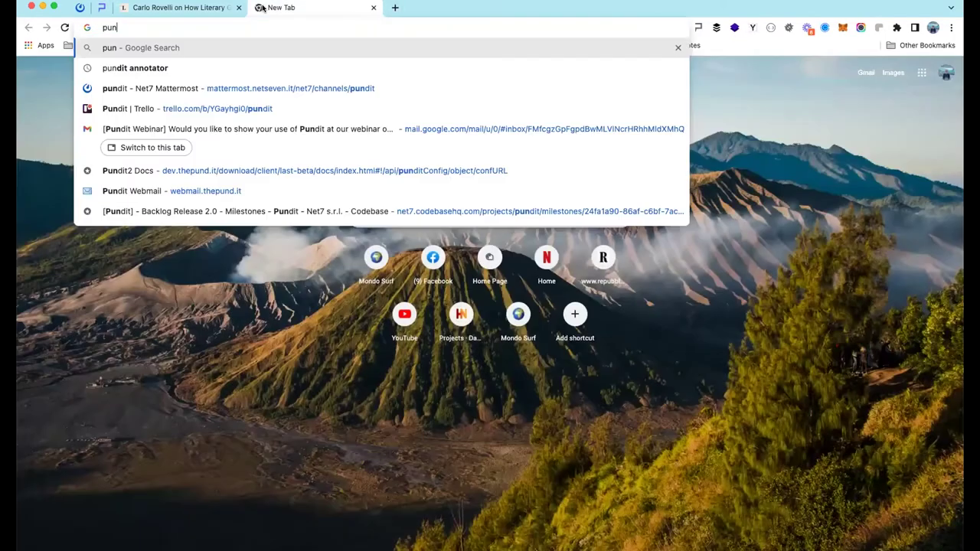
{"action": "key", "text": "Down"}
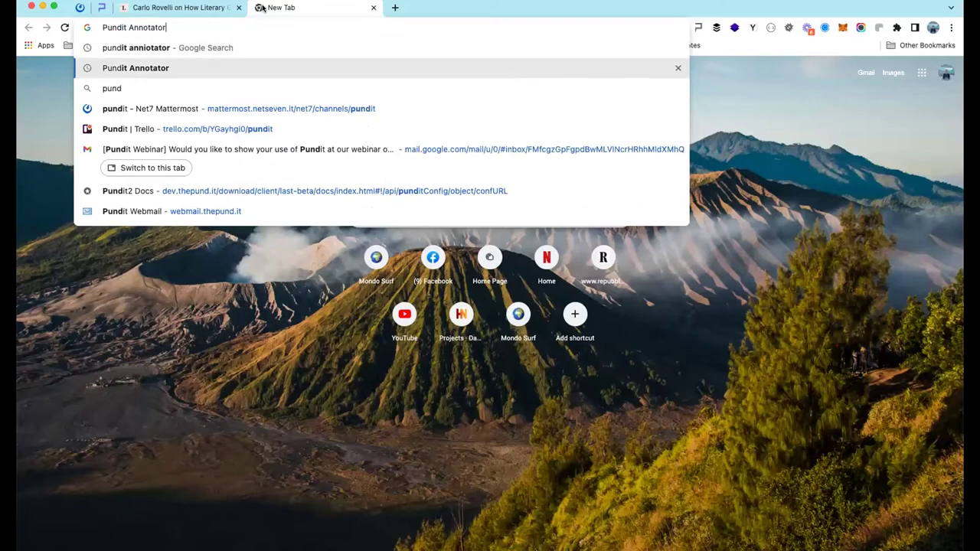
{"action": "key", "text": "Return"}
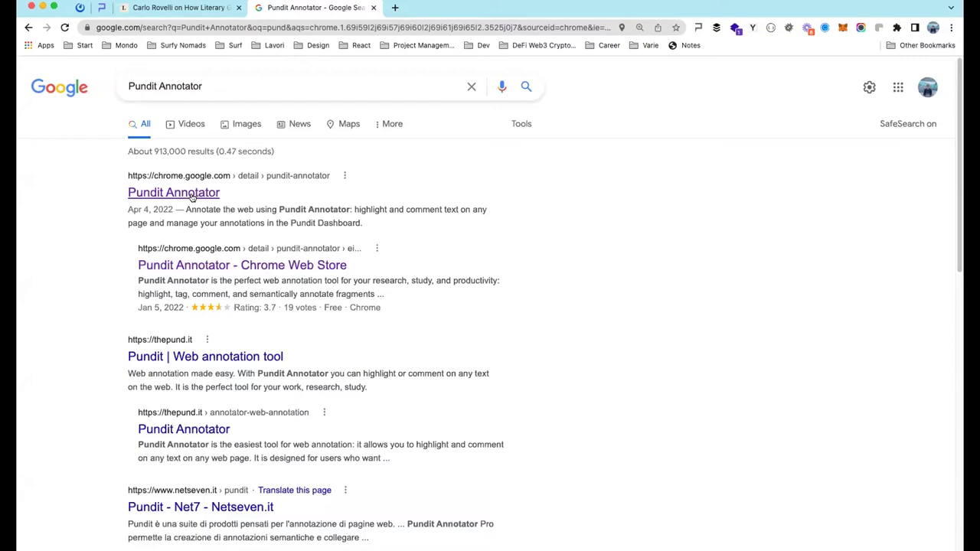
{"action": "left_click", "coordinate": [192, 195]}
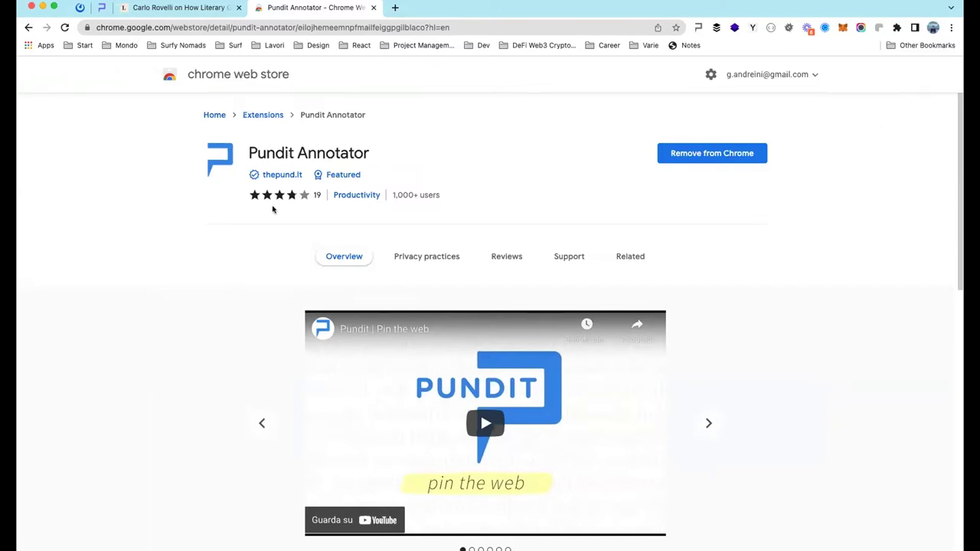
- Remove the installed Pundit Annotator extension from Chrome and confirm the removal
{"action": "left_click", "coordinate": [720, 157]}
{"action": "left_click", "coordinate": [794, 179]}
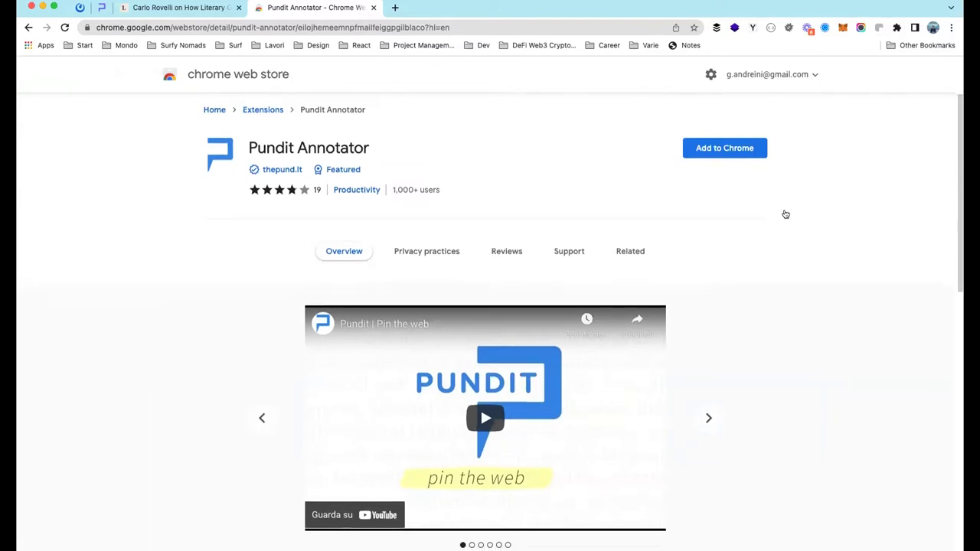
{"action": "scroll", "coordinate": [785, 219], "scroll_direction": "down", "scroll_amount": 5}
{"action": "scroll", "coordinate": [786, 238], "scroll_direction": "up", "scroll_amount": 5}
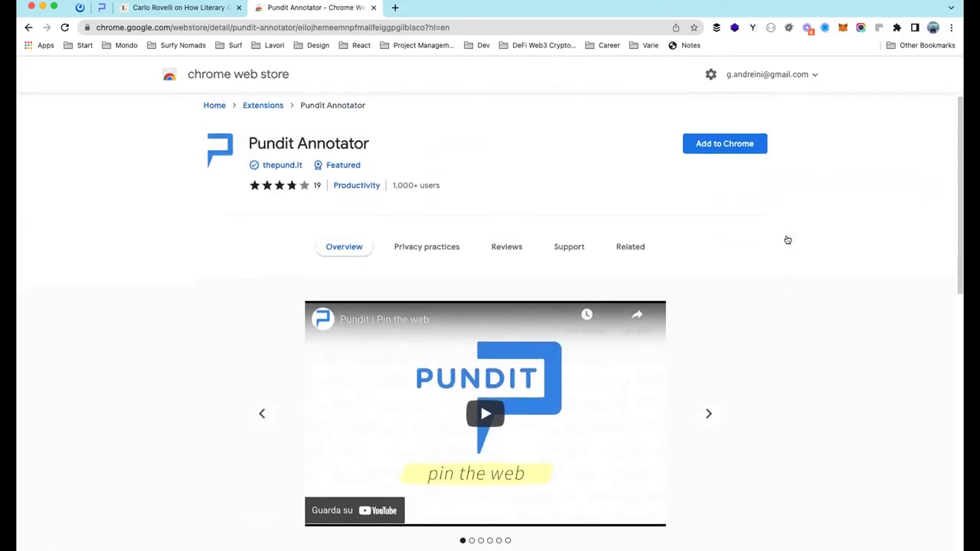
- Add the Pundit Annotator extension to Chrome, approve its permissions, and dismiss the installation notice
{"action": "left_click", "coordinate": [719, 156]}
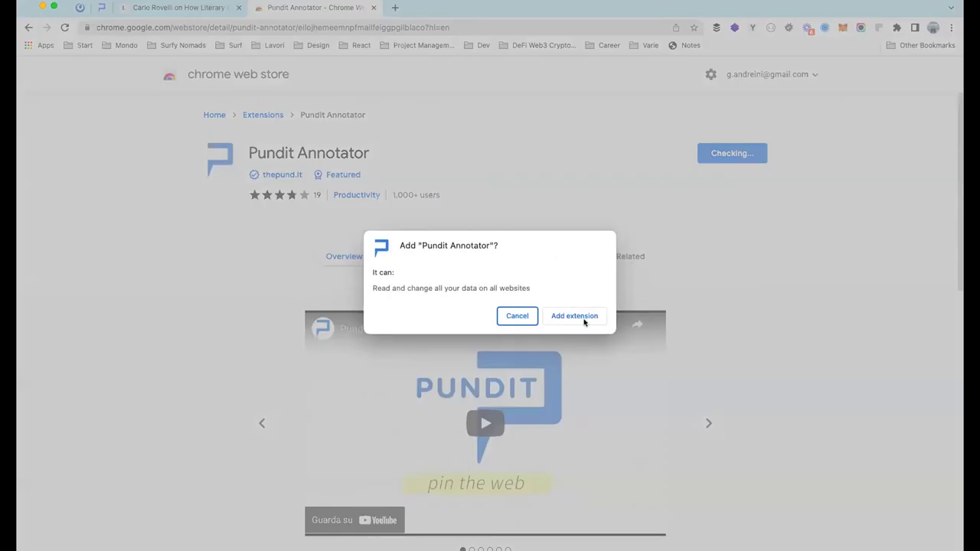
{"action": "left_click", "coordinate": [584, 318]}
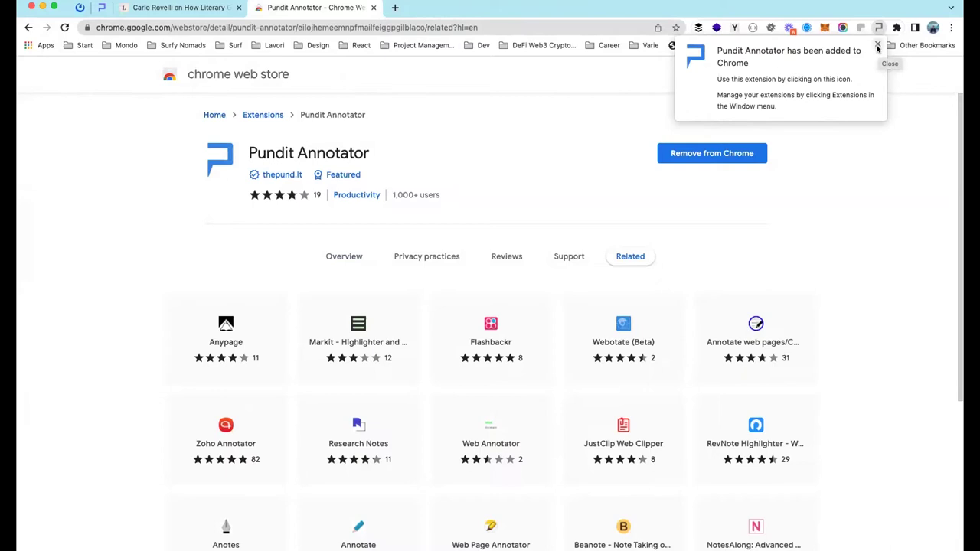
{"action": "left_click", "coordinate": [878, 44]}
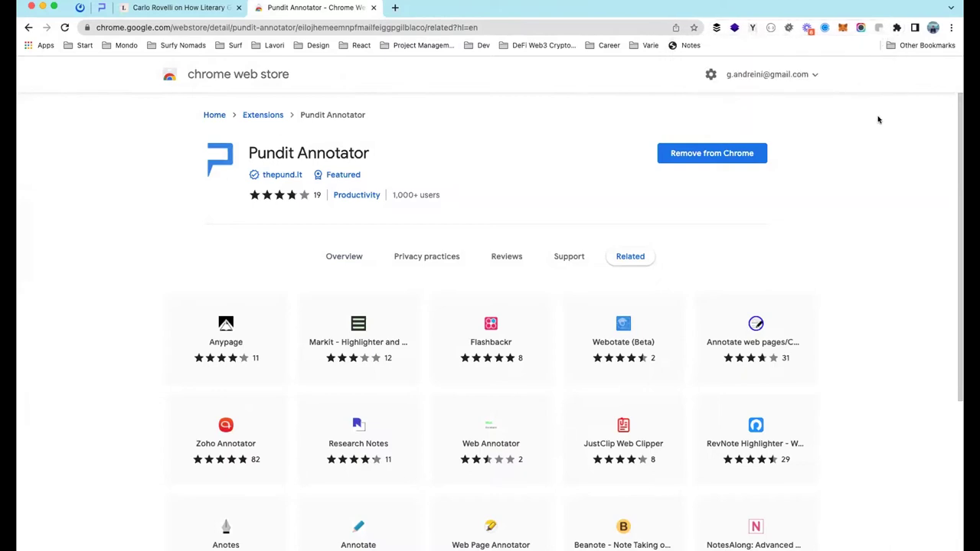
- Pin the Pundit Annotator extension and move its icon ahead of the other pinned extensions
{"action": "left_click", "coordinate": [898, 29]}
{"action": "scroll", "coordinate": [902, 98], "scroll_direction": "down", "scroll_amount": 2}
{"action": "scroll", "coordinate": [902, 98], "scroll_direction": "down", "scroll_amount": 3}
{"action": "scroll", "coordinate": [896, 123], "scroll_direction": "up", "scroll_amount": 3}
{"action": "scroll", "coordinate": [892, 147], "scroll_direction": "down", "scroll_amount": 3}
{"action": "scroll", "coordinate": [892, 149], "scroll_direction": "down", "scroll_amount": 1}
{"action": "scroll", "coordinate": [892, 146], "scroll_direction": "up", "scroll_amount": 3}
{"action": "scroll", "coordinate": [888, 138], "scroll_direction": "down", "scroll_amount": 2}
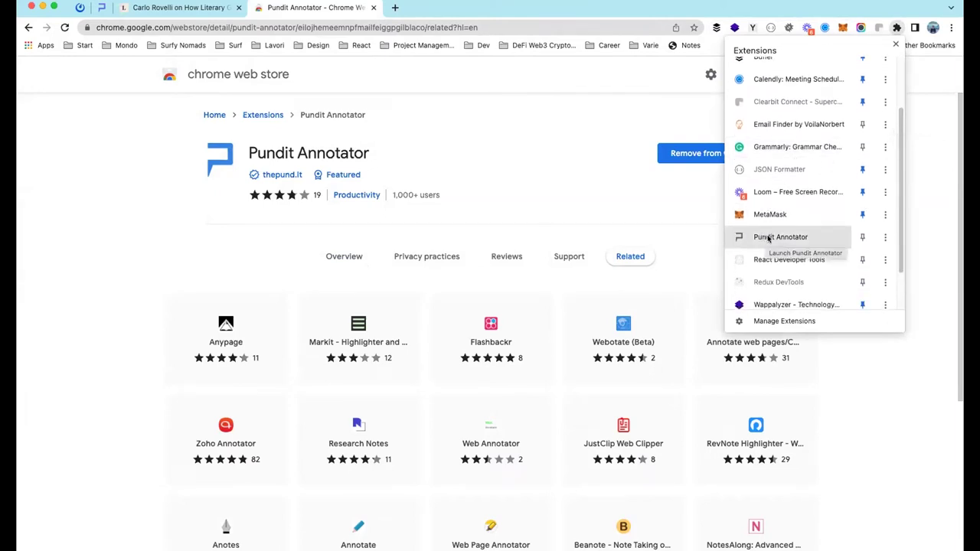
{"action": "left_click", "coordinate": [861, 238]}
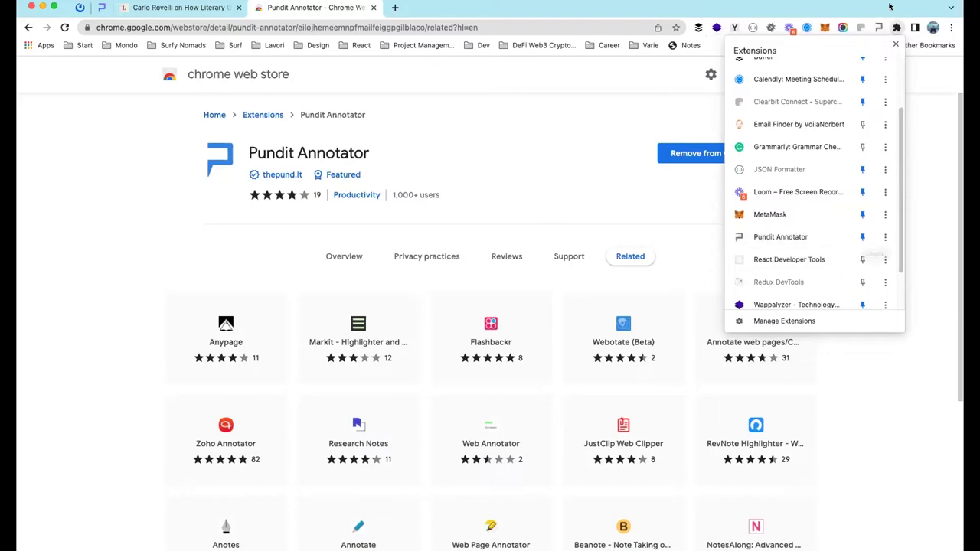
{"action": "left_click", "coordinate": [938, 117]}
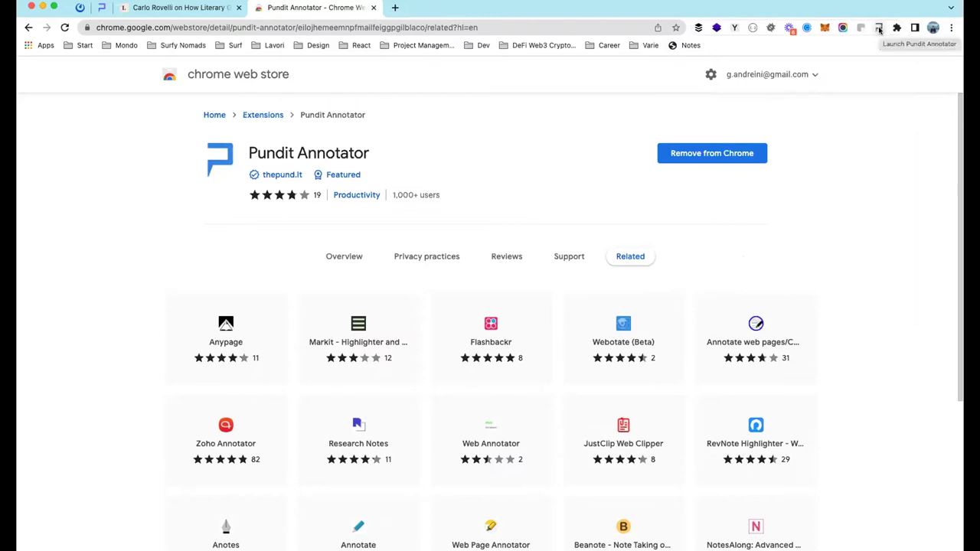
{"action": "left_click", "coordinate": [879, 28]}
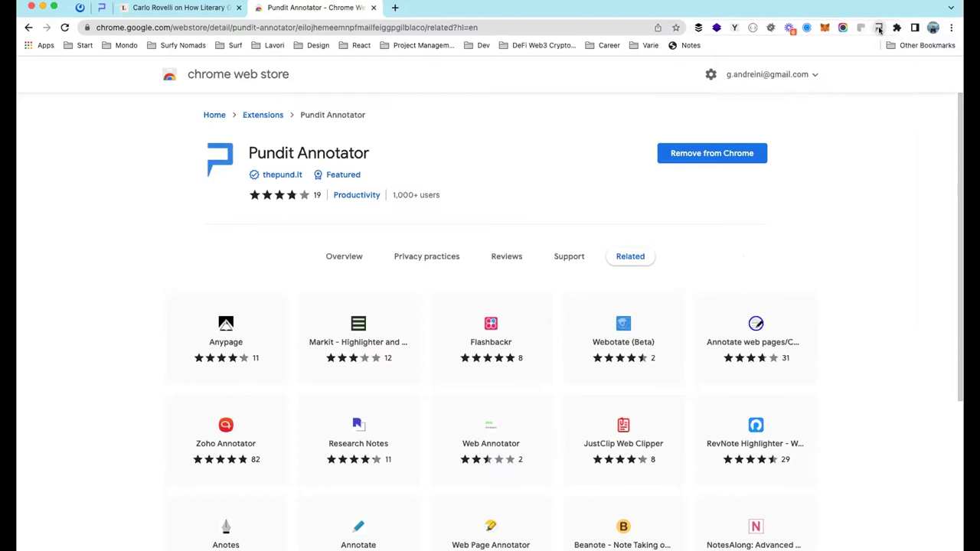
{"action": "left_click_drag", "start_coordinate": [879, 29], "coordinate": [695, 29]}
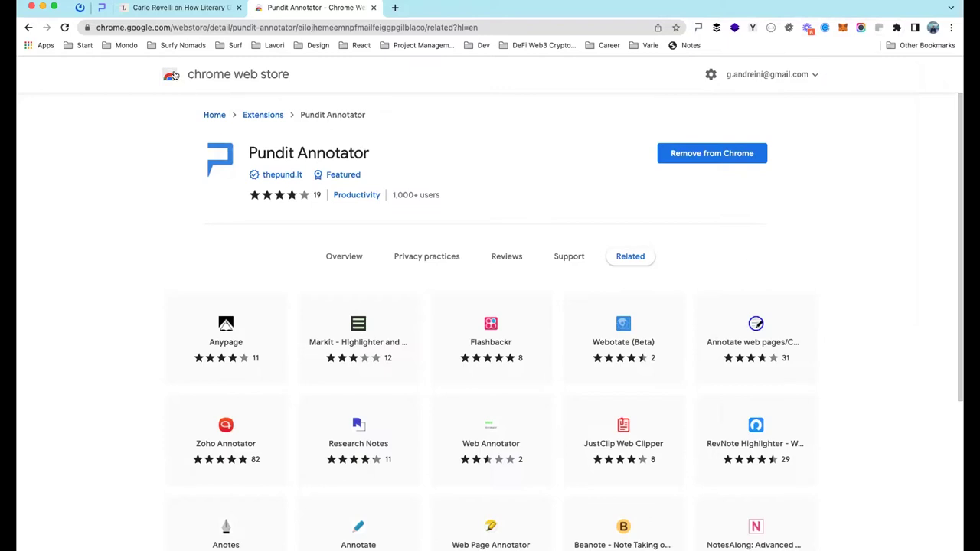
- Return to the "Pundit Hands-on session" page and open the lithub.com example article on the intersections of literature and science
{"action": "left_click", "coordinate": [99, 9]}
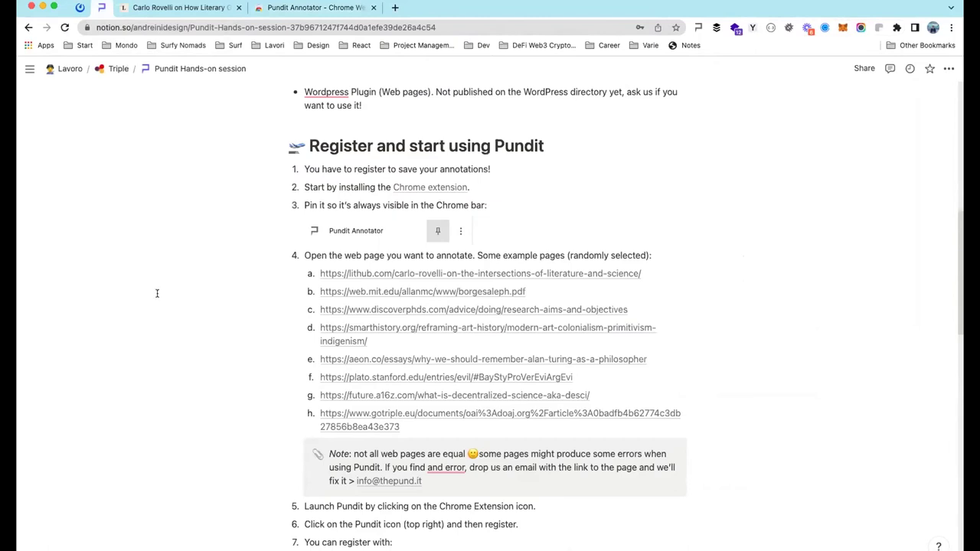
{"action": "scroll", "coordinate": [157, 294], "scroll_direction": "down", "scroll_amount": 3}
{"action": "scroll", "coordinate": [157, 293], "scroll_direction": "down", "scroll_amount": 3}
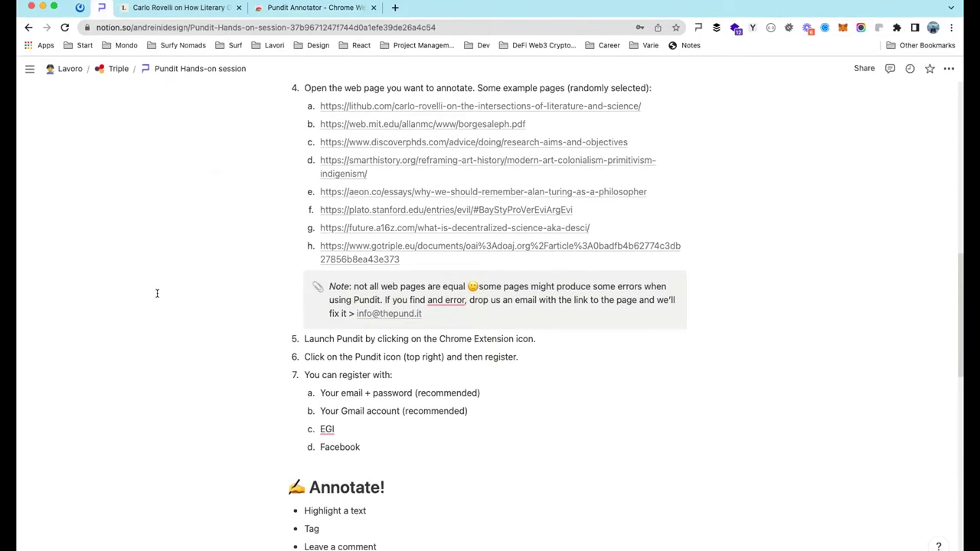
{"action": "left_click", "coordinate": [461, 106]}
{"action": "left_click", "coordinate": [192, 11]}
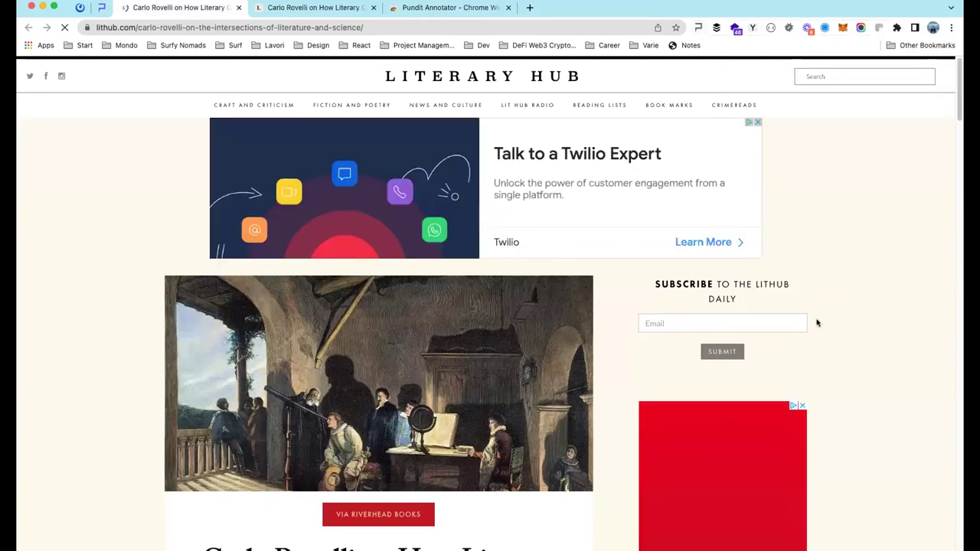
- Launch Pundit Annotator on the Literary Hub article and expand its annotation sidebar
{"action": "scroll", "coordinate": [817, 322], "scroll_direction": "down", "scroll_amount": 5}
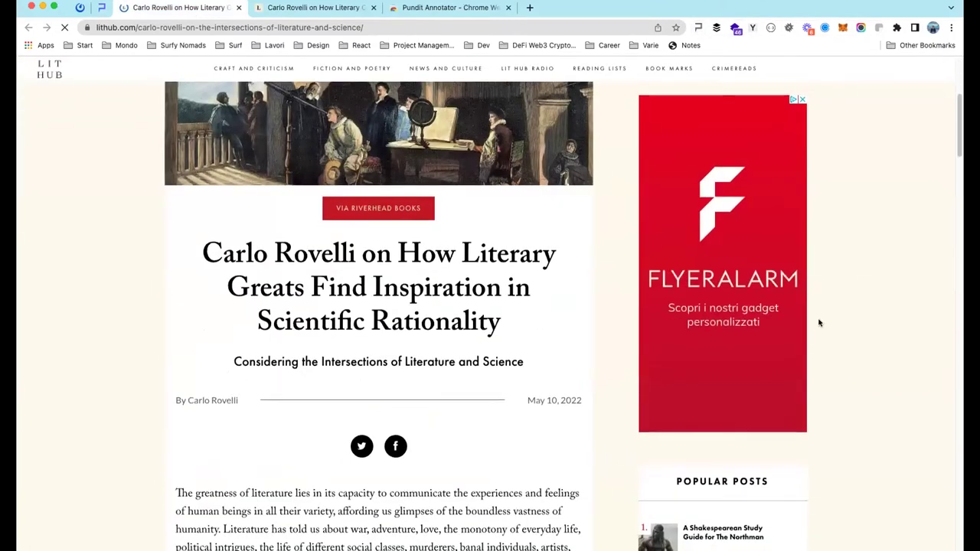
{"action": "scroll", "coordinate": [820, 322], "scroll_direction": "down", "scroll_amount": 3}
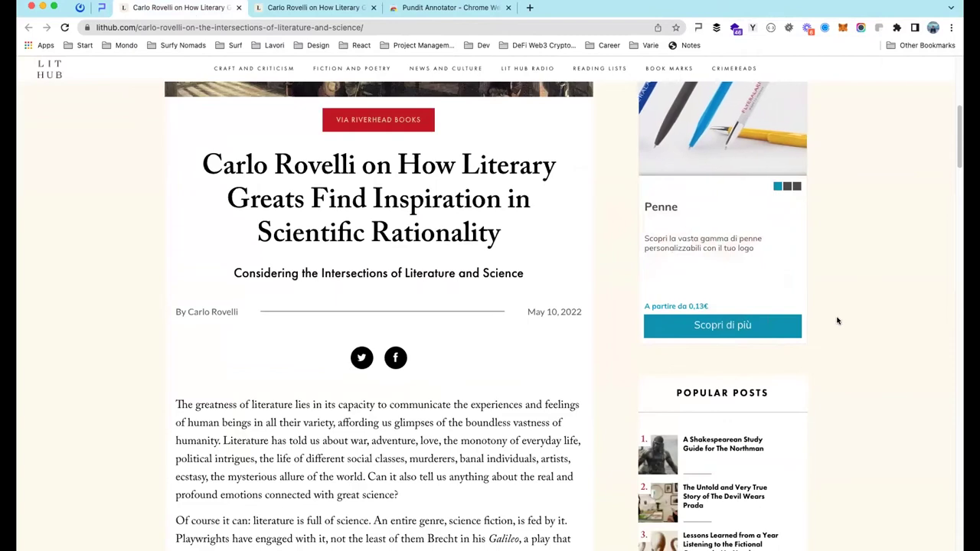
{"action": "scroll", "coordinate": [839, 324], "scroll_direction": "down", "scroll_amount": 5}
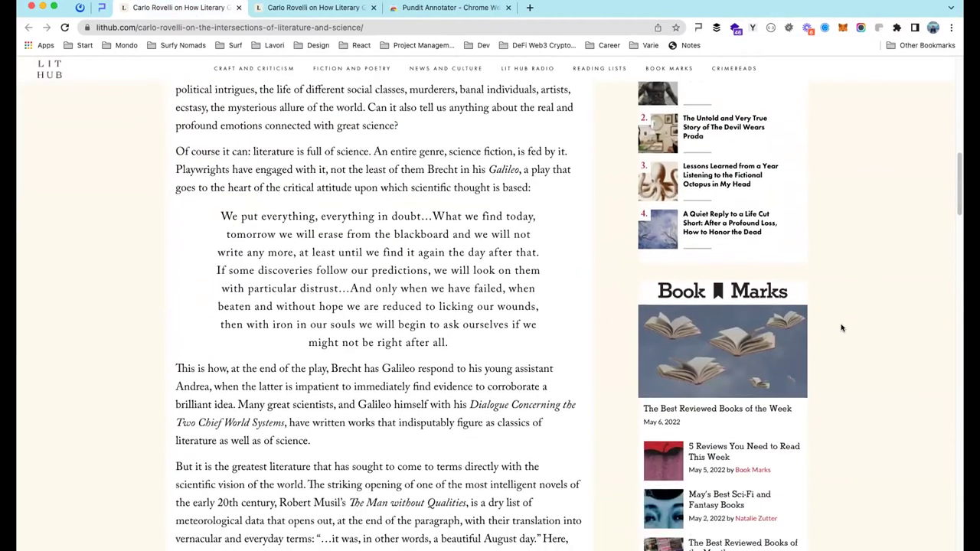
{"action": "scroll", "coordinate": [841, 328], "scroll_direction": "up", "scroll_amount": 6}
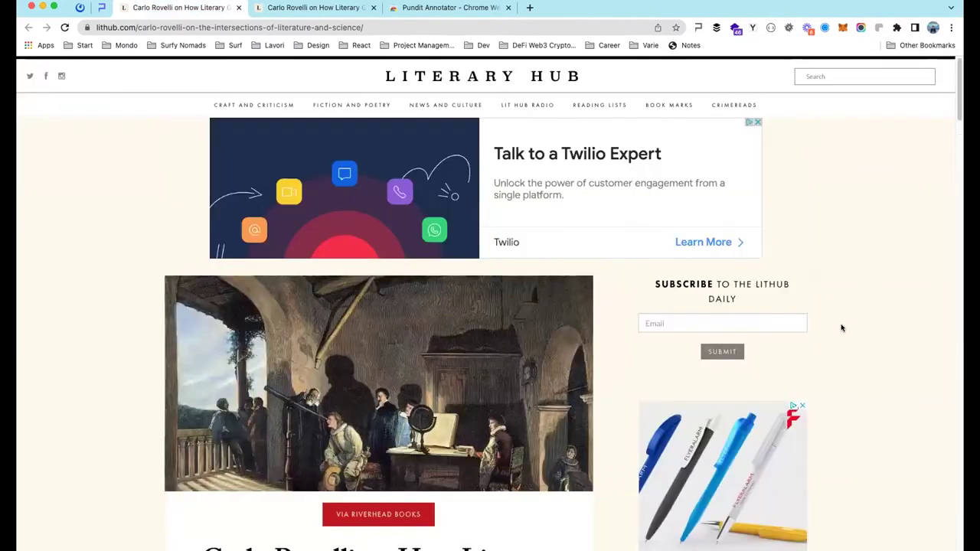
{"action": "left_click", "coordinate": [698, 28]}
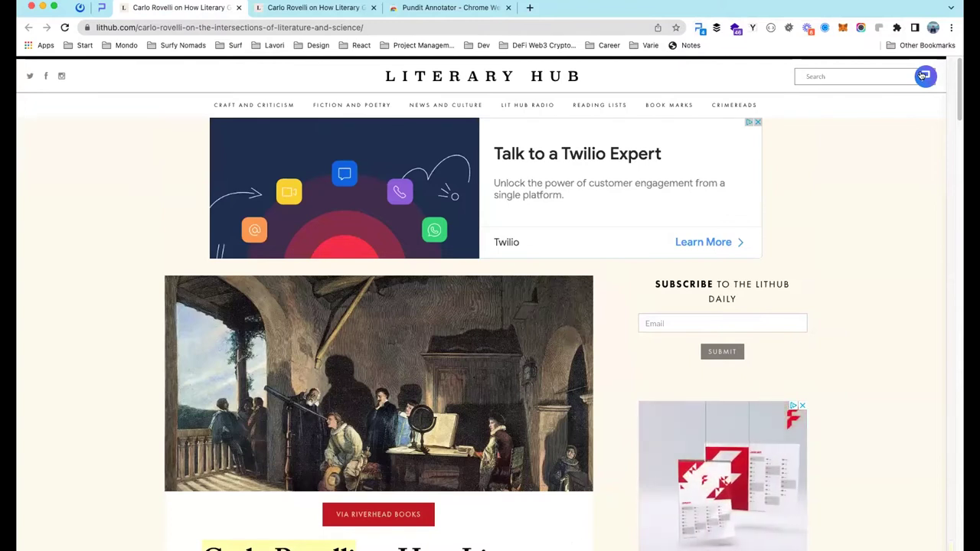
{"action": "left_click", "coordinate": [924, 76]}
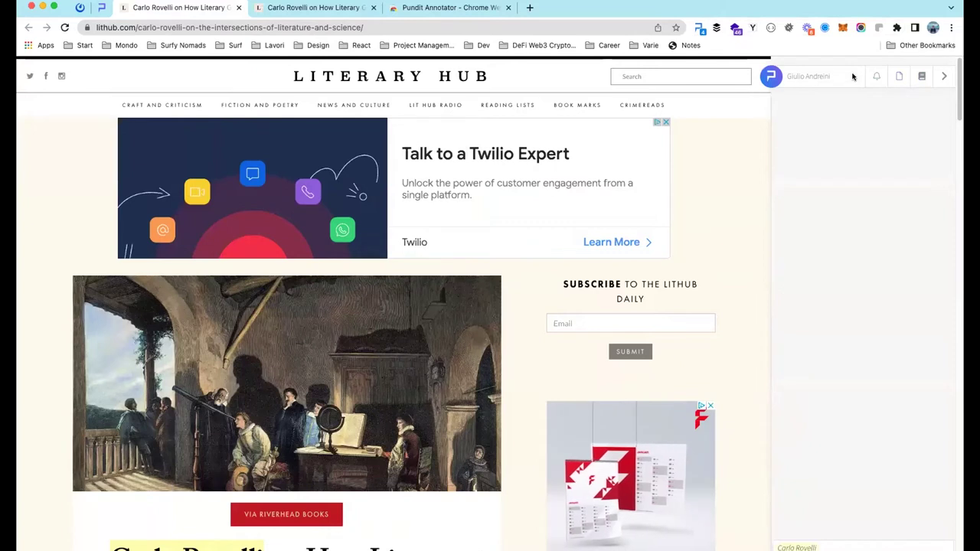
- Log out of the Pundit account, view the registration form and its sign-up options, and close it
{"action": "left_click", "coordinate": [810, 78]}
{"action": "left_click", "coordinate": [810, 143]}
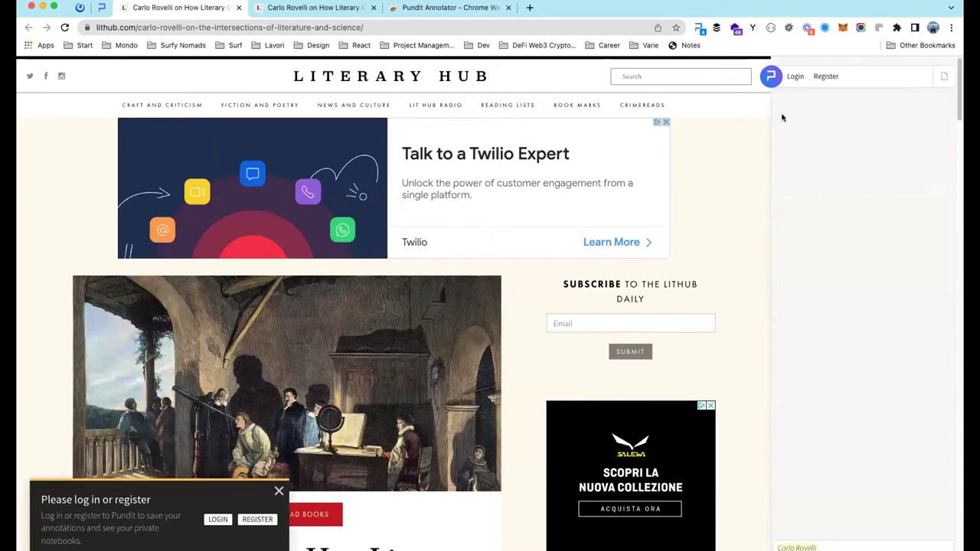
{"action": "left_click", "coordinate": [824, 77]}
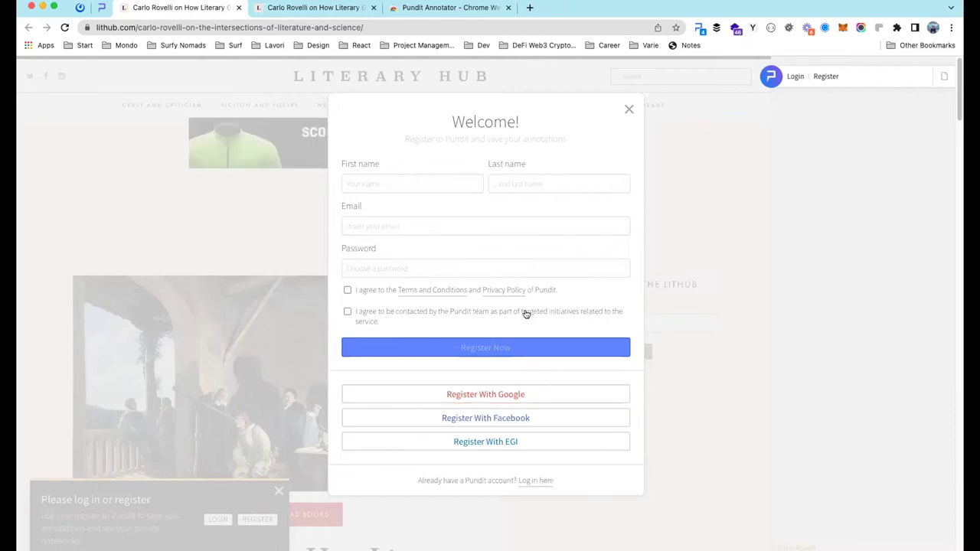
{"action": "left_click", "coordinate": [629, 110]}
- Log in to Pundit with the account email and password
{"action": "left_click", "coordinate": [796, 78]}
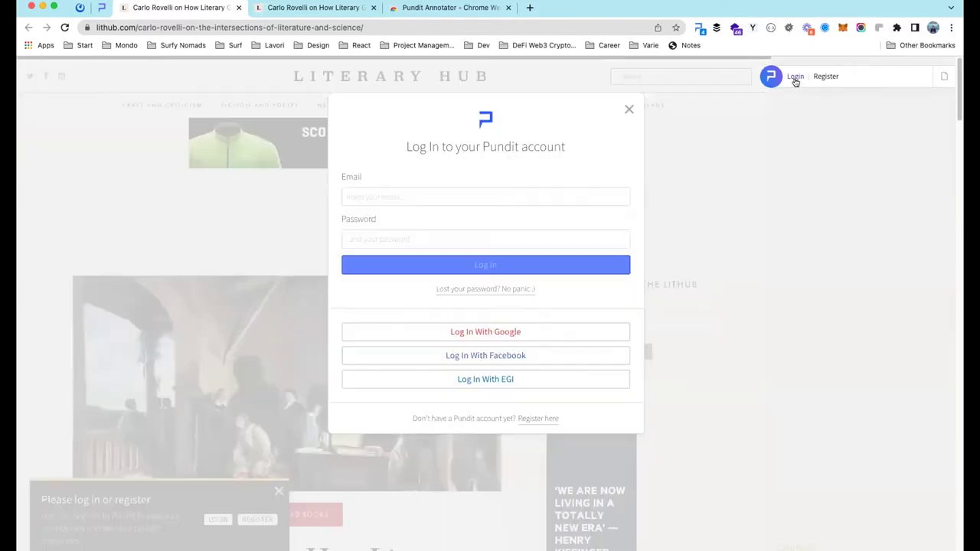
{"action": "left_click", "coordinate": [422, 196]}
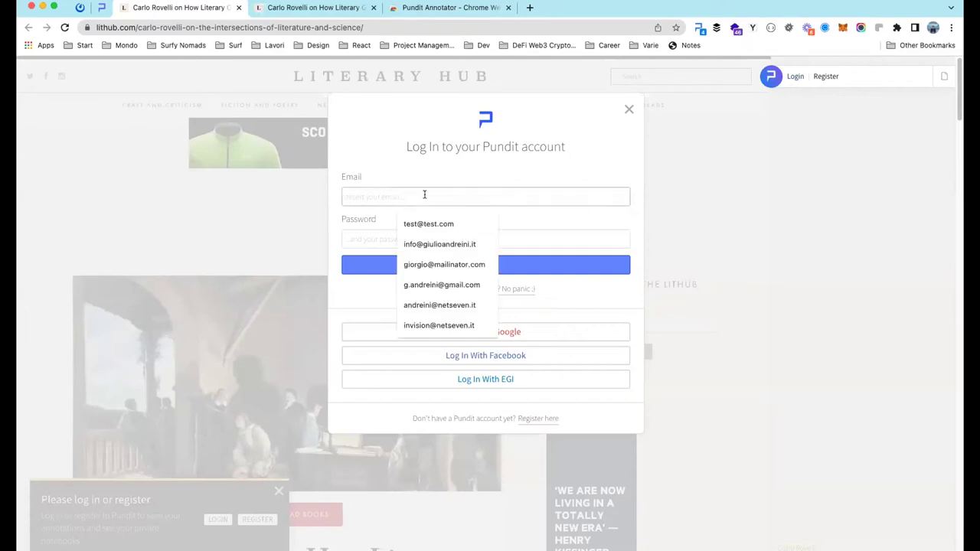
{"action": "left_click", "coordinate": [441, 285]}
{"action": "left_click", "coordinate": [425, 239]}
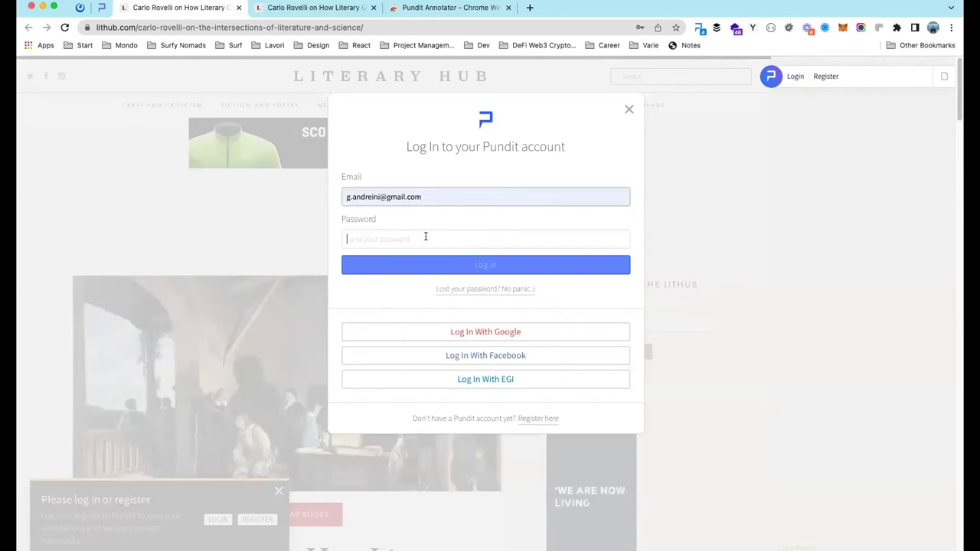
{"action": "type", "text": "••••••••"}
{"action": "left_click", "coordinate": [487, 268]}
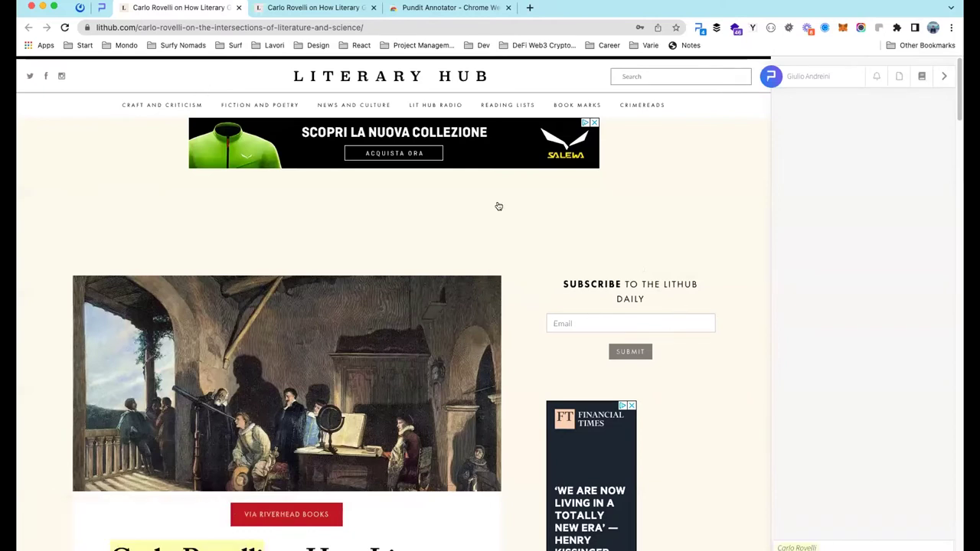
- Review the existing highlights in the Literary Hub article, dismissing the browser's password check prompt
{"action": "scroll", "coordinate": [731, 254], "scroll_direction": "down", "scroll_amount": 2}
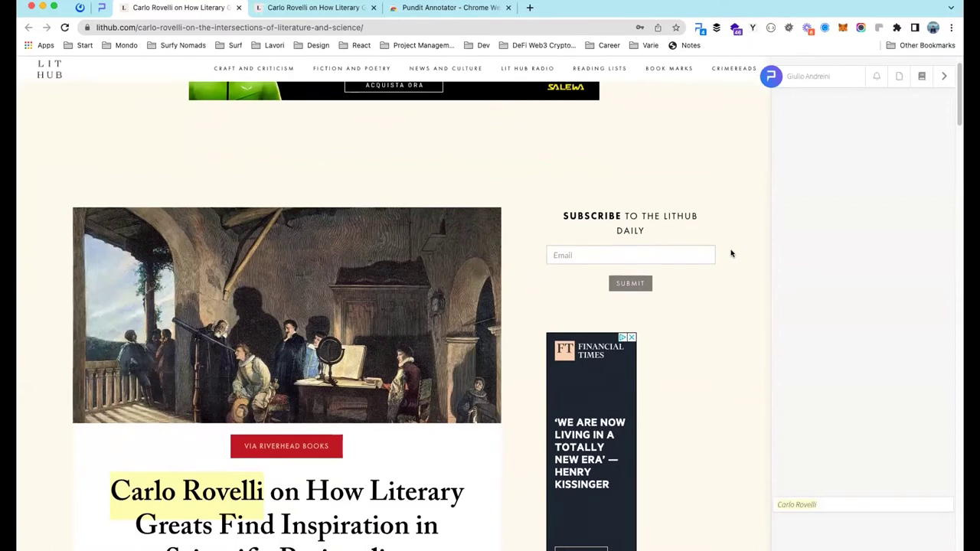
{"action": "scroll", "coordinate": [731, 254], "scroll_direction": "down", "scroll_amount": 12}
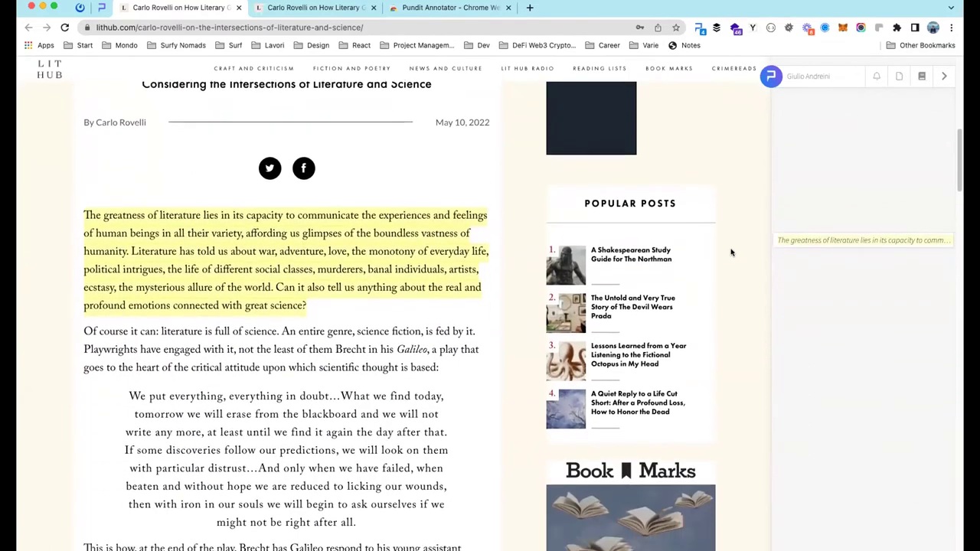
{"action": "scroll", "coordinate": [732, 253], "scroll_direction": "down", "scroll_amount": 1}
{"action": "scroll", "coordinate": [731, 254], "scroll_direction": "down", "scroll_amount": 3}
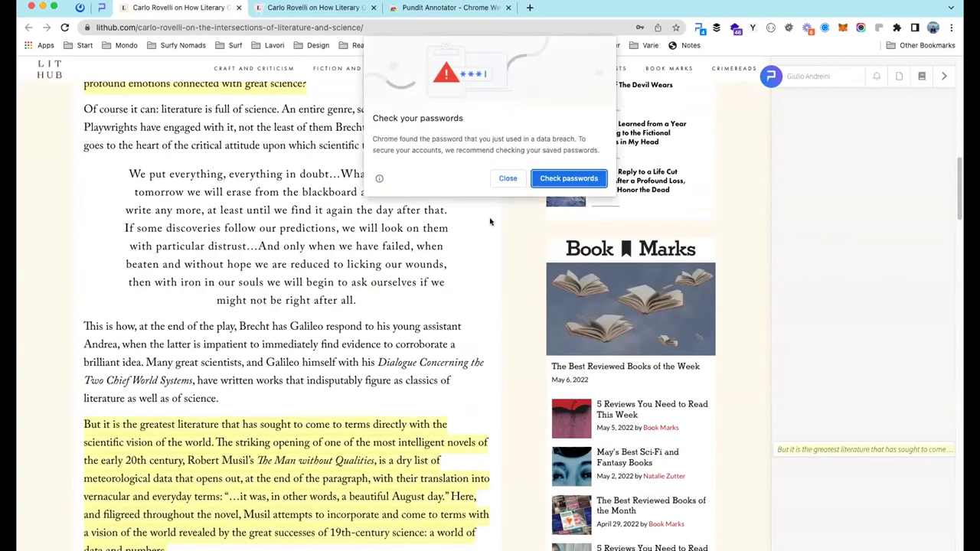
{"action": "left_click", "coordinate": [512, 182]}
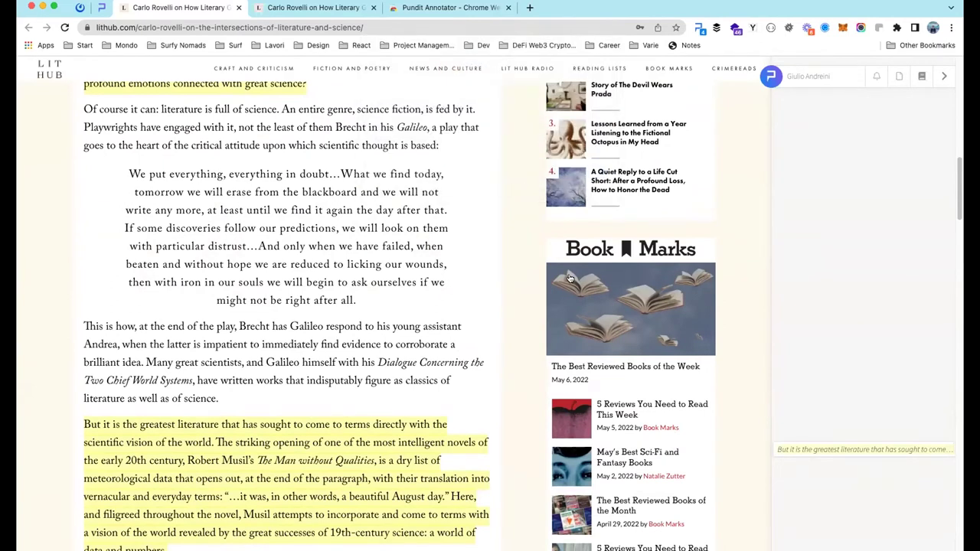
{"action": "scroll", "coordinate": [499, 284], "scroll_direction": "down", "scroll_amount": 1}
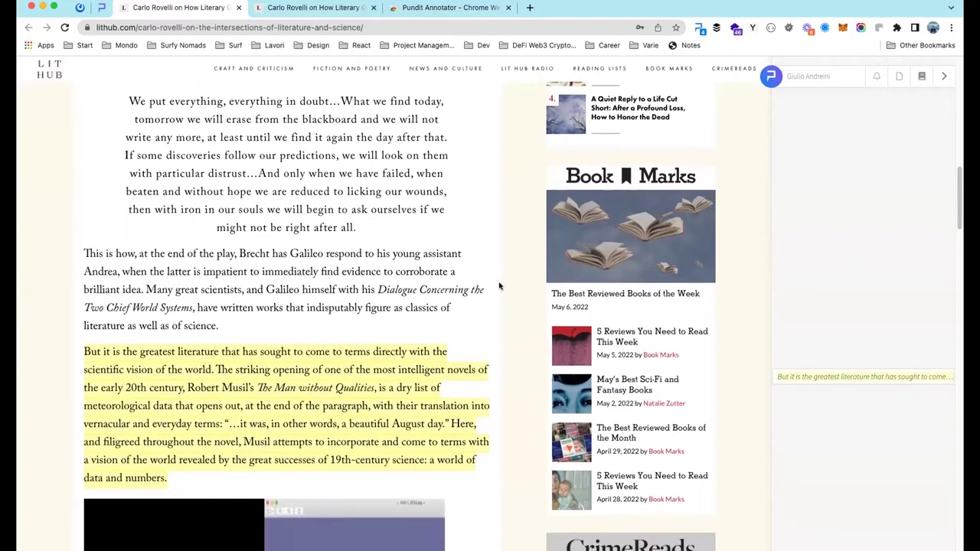
- Highlight the sentence beginning "The passage brims with the excitement" and the phrase "Throughout Milton's writings" in the paragraph below the poem
{"action": "scroll", "coordinate": [499, 287], "scroll_direction": "up", "scroll_amount": 4}
{"action": "scroll", "coordinate": [494, 290], "scroll_direction": "up", "scroll_amount": 1}
{"action": "scroll", "coordinate": [491, 292], "scroll_direction": "up", "scroll_amount": 4}
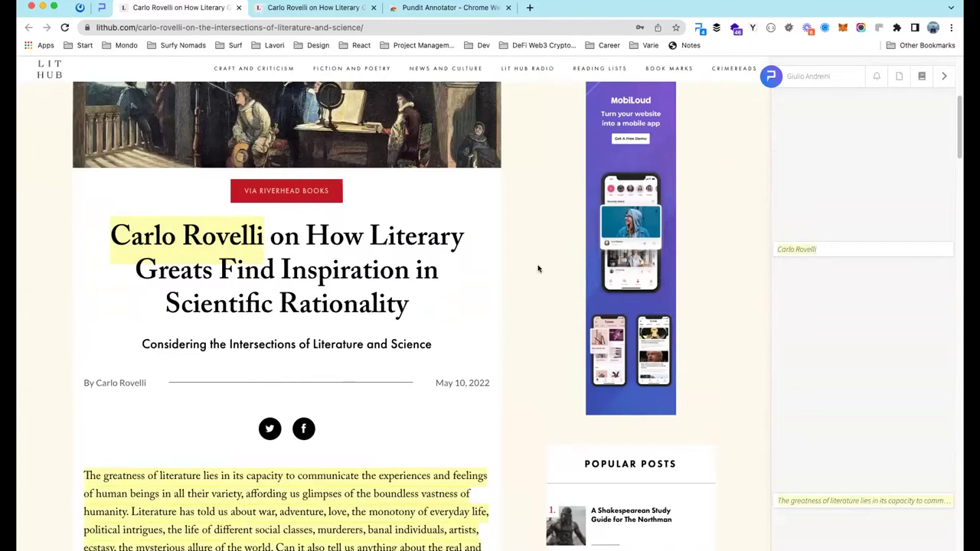
{"action": "scroll", "coordinate": [538, 264], "scroll_direction": "down", "scroll_amount": 7}
{"action": "scroll", "coordinate": [537, 263], "scroll_direction": "down", "scroll_amount": 12}
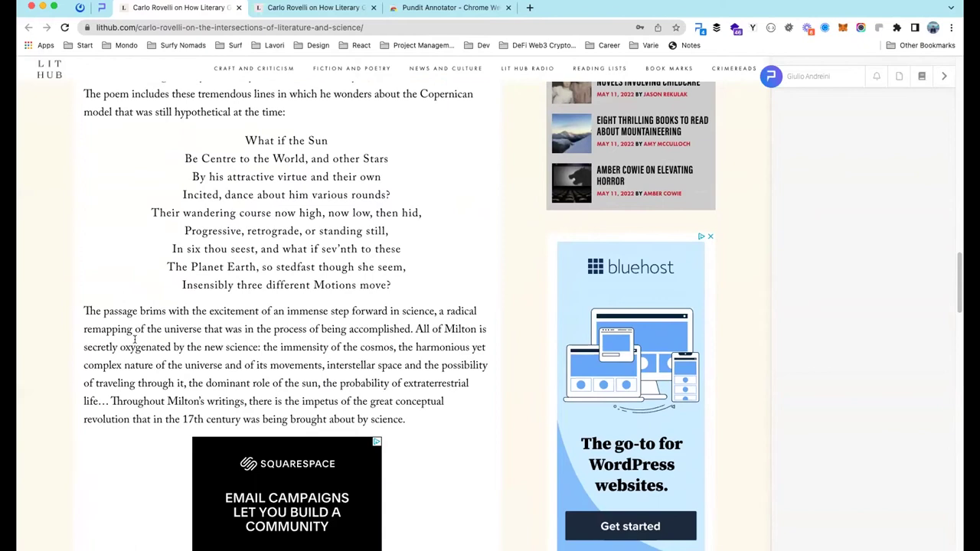
{"action": "mouse_move", "coordinate": [84, 311]}
{"action": "left_mouse_down"}
{"action": "mouse_move", "coordinate": [245, 329]}
{"action": "mouse_move", "coordinate": [413, 329]}
{"action": "left_mouse_up"}
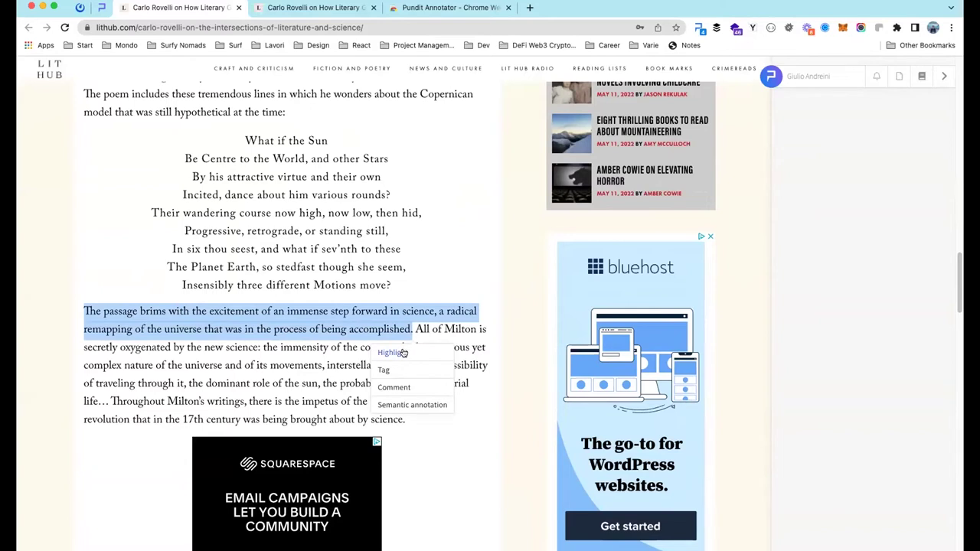
{"action": "left_click", "coordinate": [391, 352]}
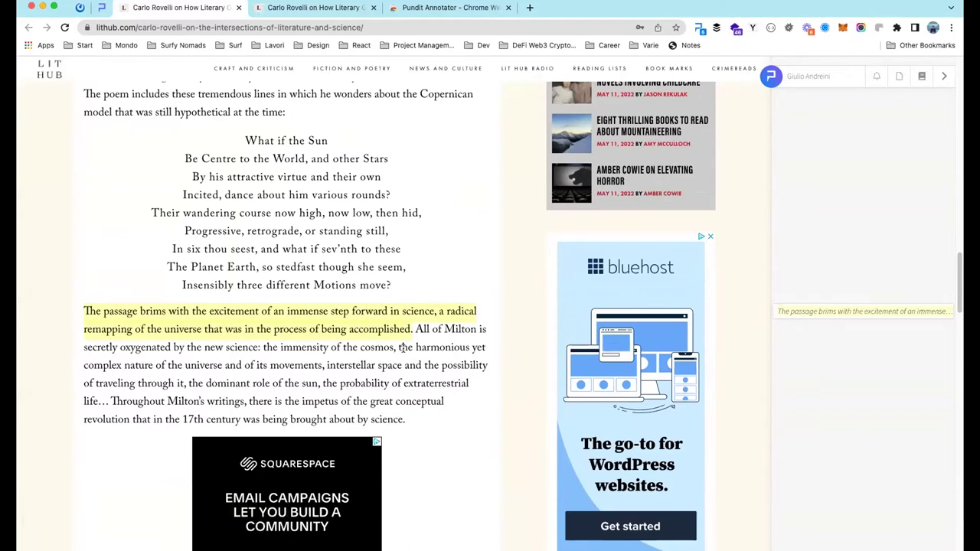
{"action": "left_click_drag", "start_coordinate": [110, 399], "coordinate": [241, 394]}
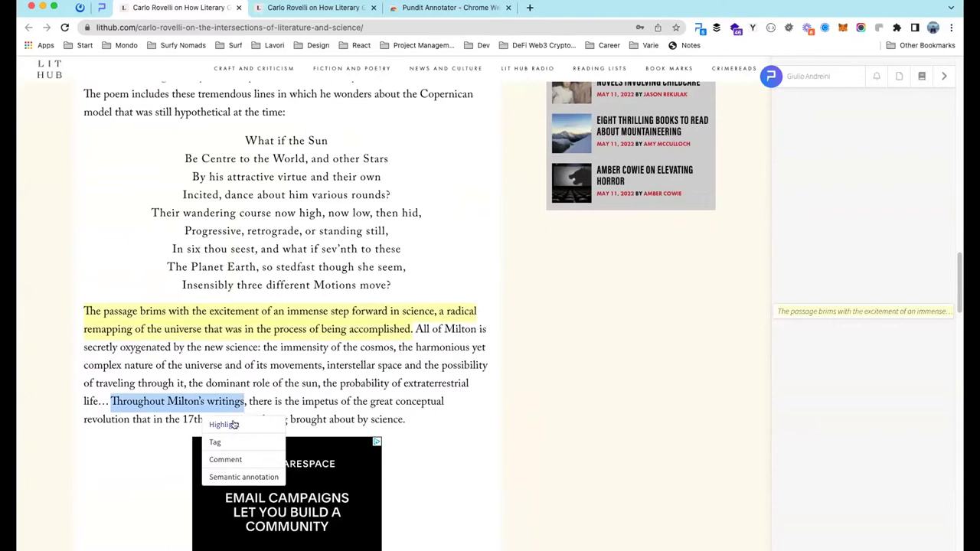
{"action": "left_click", "coordinate": [237, 425]}
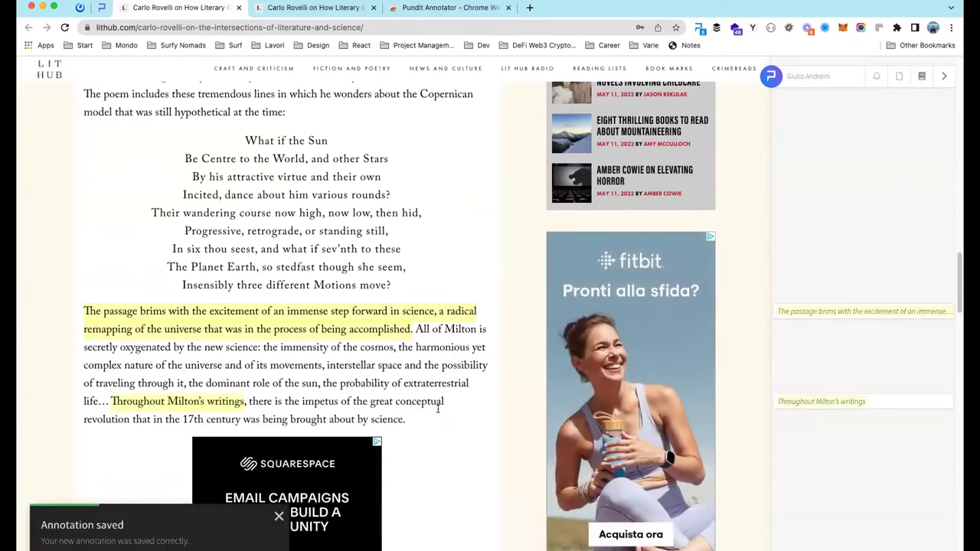
- Tag the phrase "I am talking about Lucretius" with "poetry" and save the annotation to the Startup and growth notebook
{"action": "scroll", "coordinate": [438, 410], "scroll_direction": "down", "scroll_amount": 1}
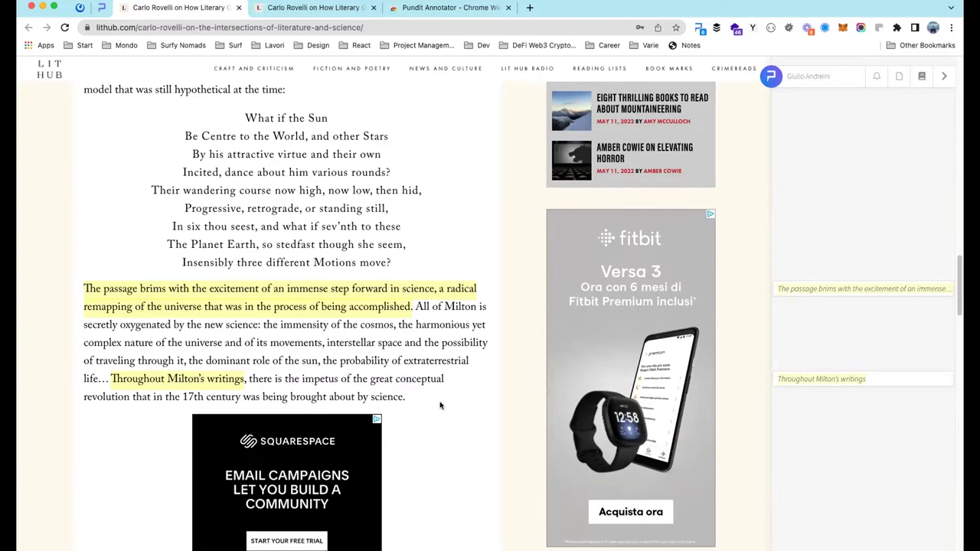
{"action": "scroll", "coordinate": [440, 406], "scroll_direction": "down", "scroll_amount": 1}
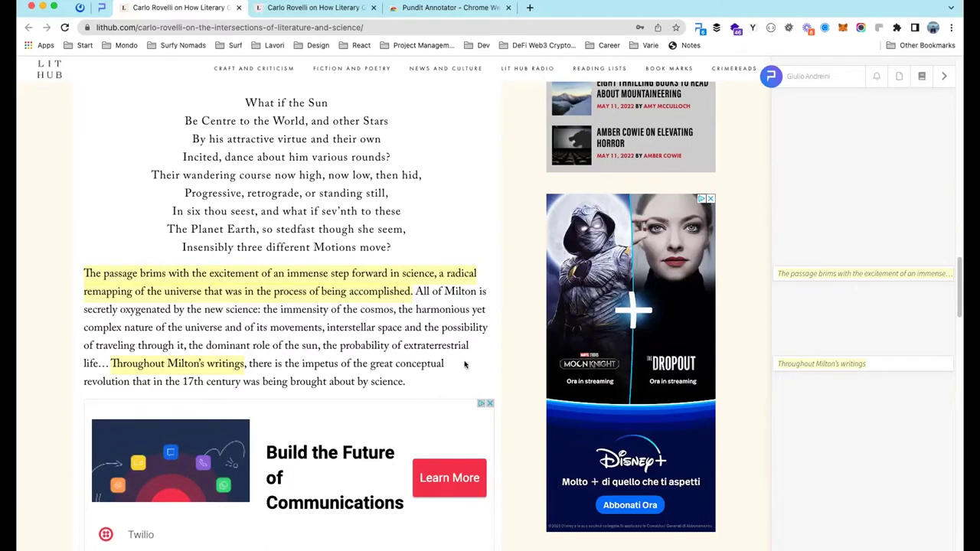
{"action": "scroll", "coordinate": [462, 358], "scroll_direction": "down", "scroll_amount": 4}
{"action": "scroll", "coordinate": [462, 358], "scroll_direction": "down", "scroll_amount": 1}
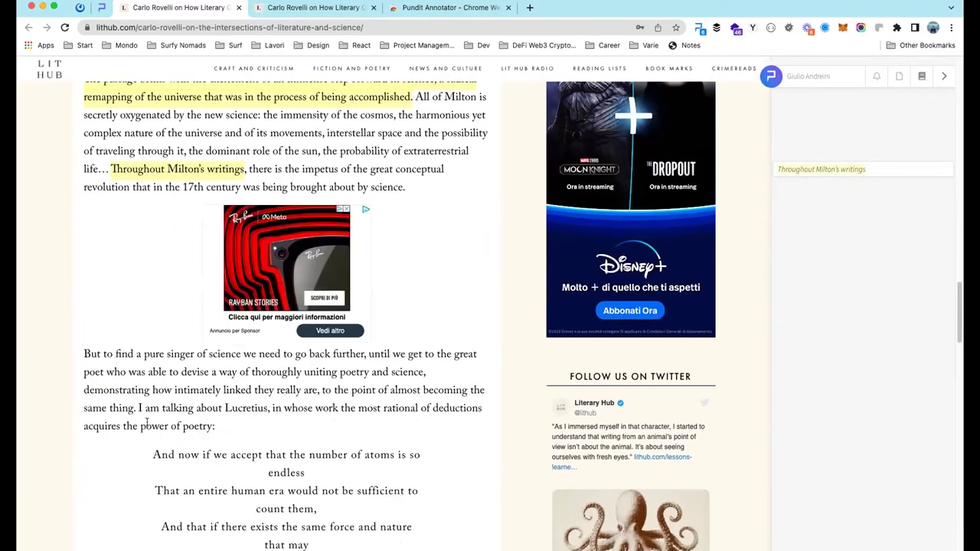
{"action": "mouse_move", "coordinate": [138, 406]}
{"action": "left_mouse_down"}
{"action": "mouse_move", "coordinate": [208, 426]}
{"action": "mouse_move", "coordinate": [217, 409]}
{"action": "mouse_move", "coordinate": [266, 409]}
{"action": "left_mouse_up"}
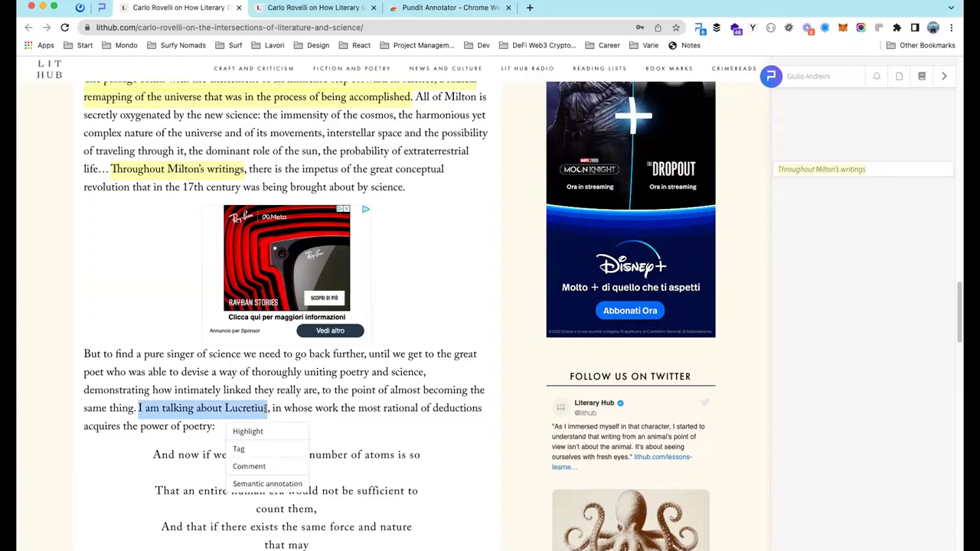
{"action": "left_click", "coordinate": [240, 450]}
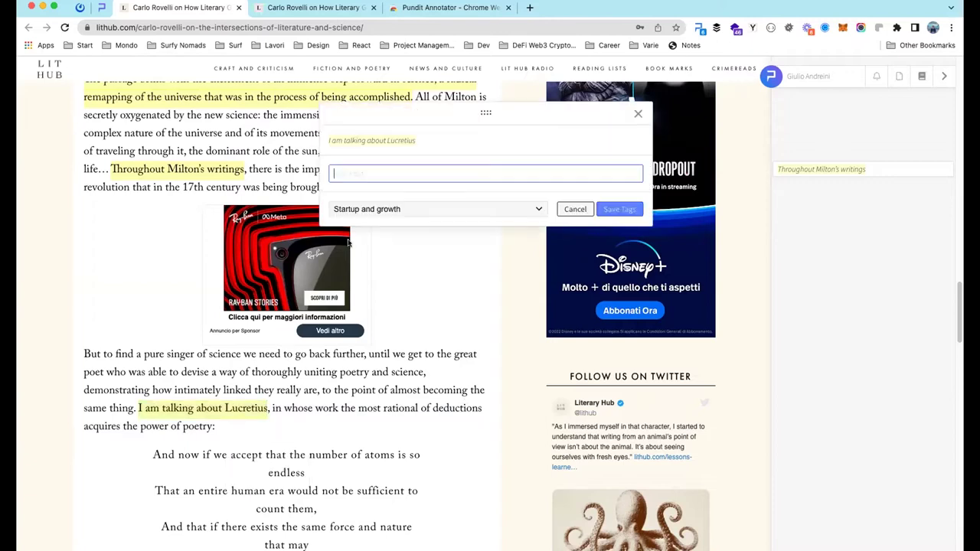
{"action": "left_click", "coordinate": [347, 177]}
{"action": "type", "text": "po"}
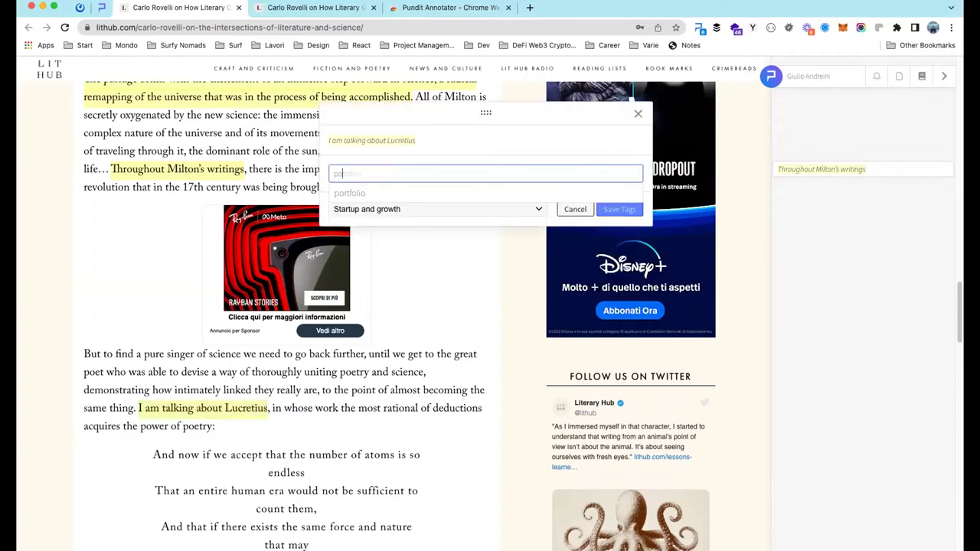
{"action": "type", "text": "etry"}
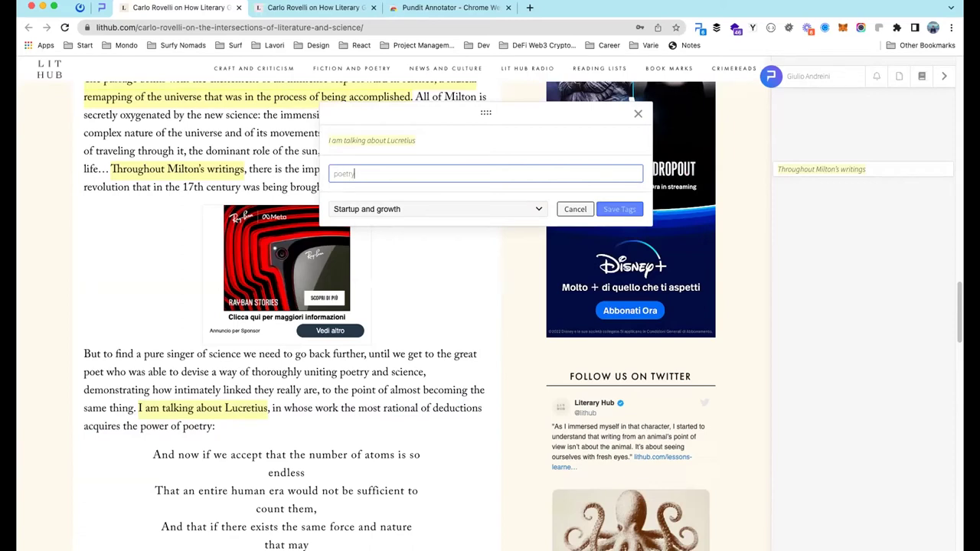
{"action": "key", "text": "Return"}
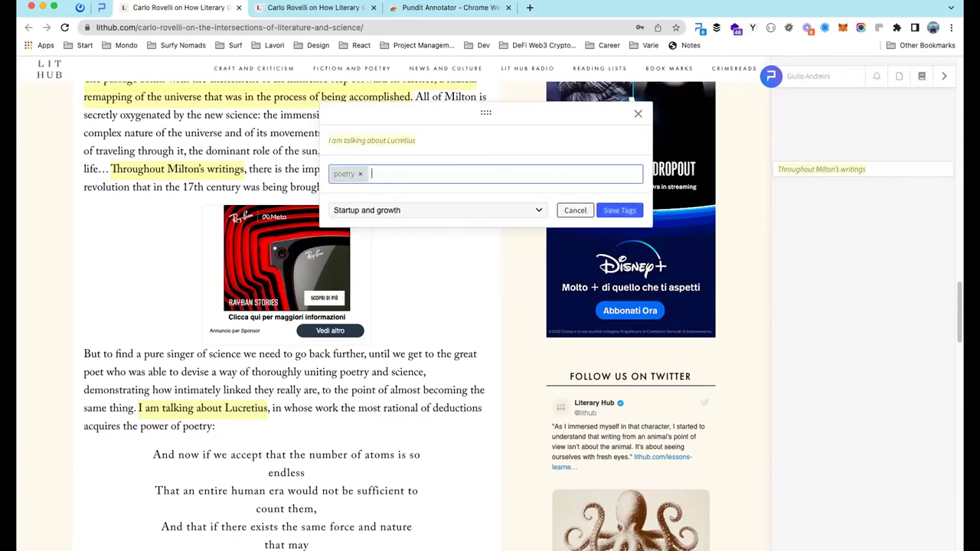
{"action": "left_click", "coordinate": [617, 210]}
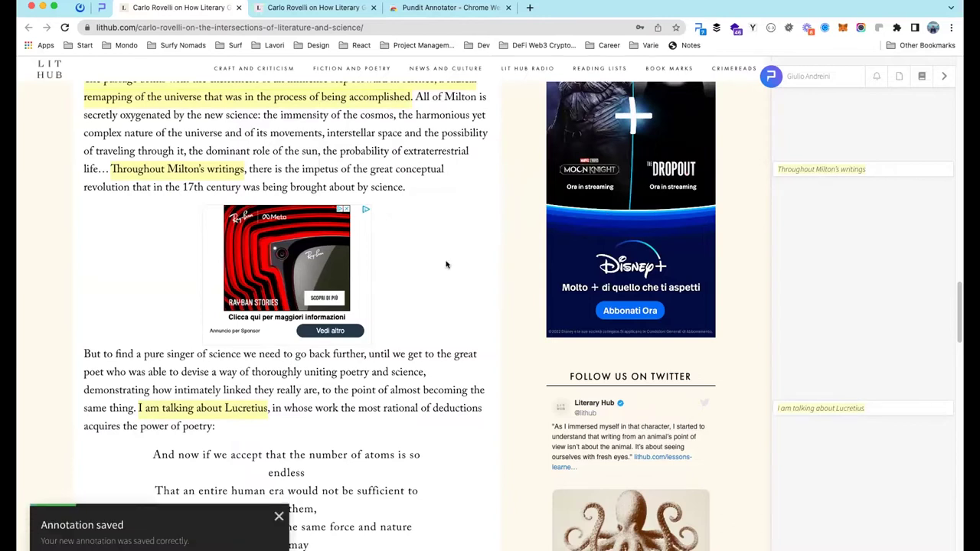
- Comment "This is interesting!" on the "Sometimes, like children who are afraid of the dark" quotation, save it, and expand the annotation
{"action": "scroll", "coordinate": [443, 265], "scroll_direction": "down", "scroll_amount": 3}
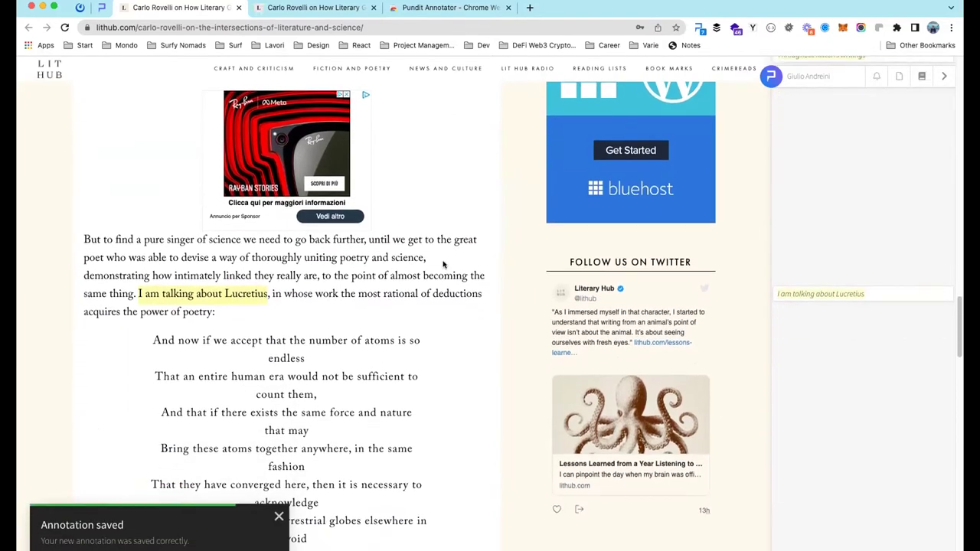
{"action": "scroll", "coordinate": [443, 265], "scroll_direction": "down", "scroll_amount": 7}
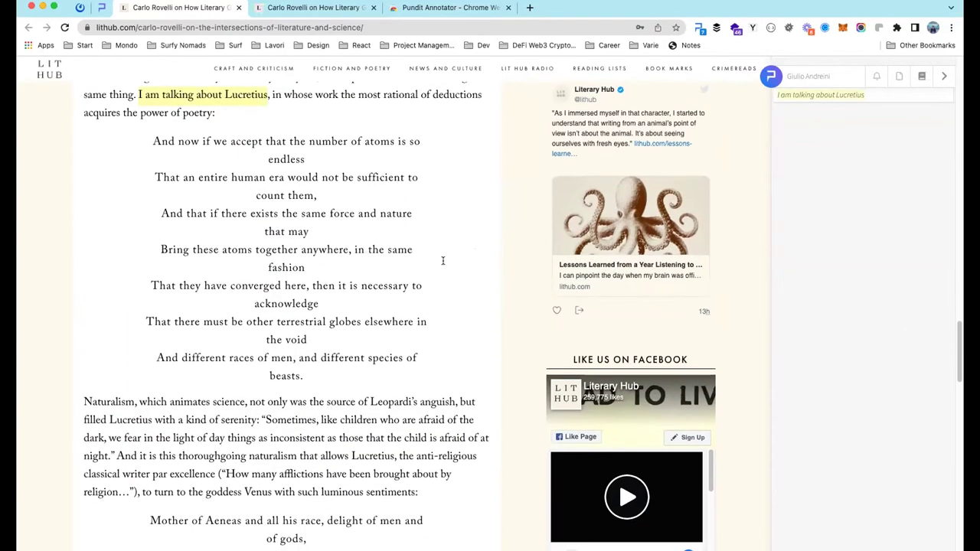
{"action": "left_click_drag", "start_coordinate": [261, 337], "coordinate": [118, 376]}
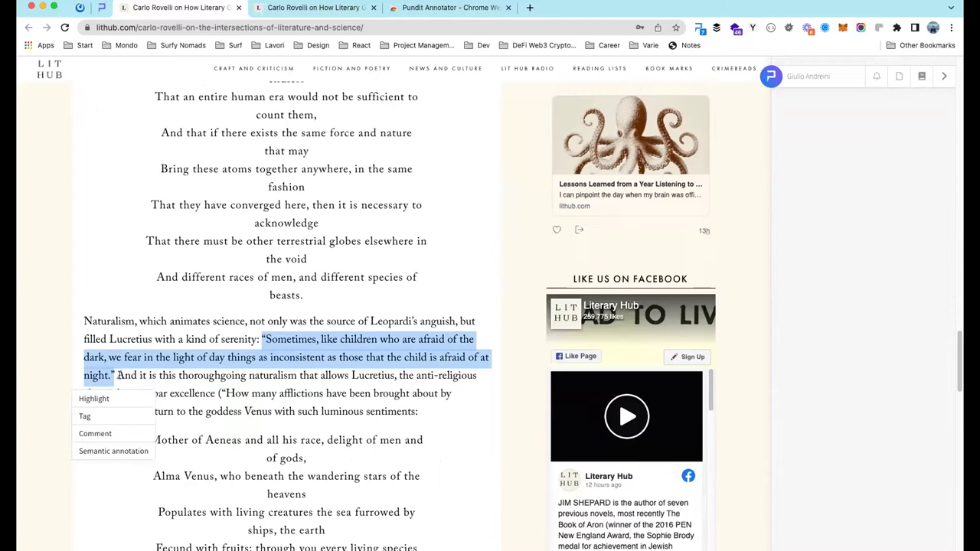
{"action": "left_click", "coordinate": [101, 434]}
{"action": "left_click", "coordinate": [386, 211]}
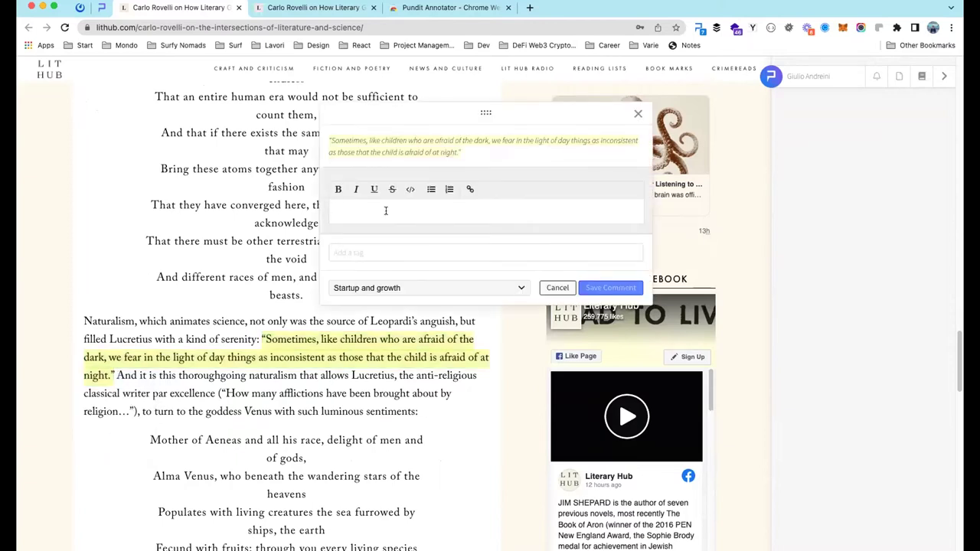
{"action": "type", "text": "This is interesting!"}
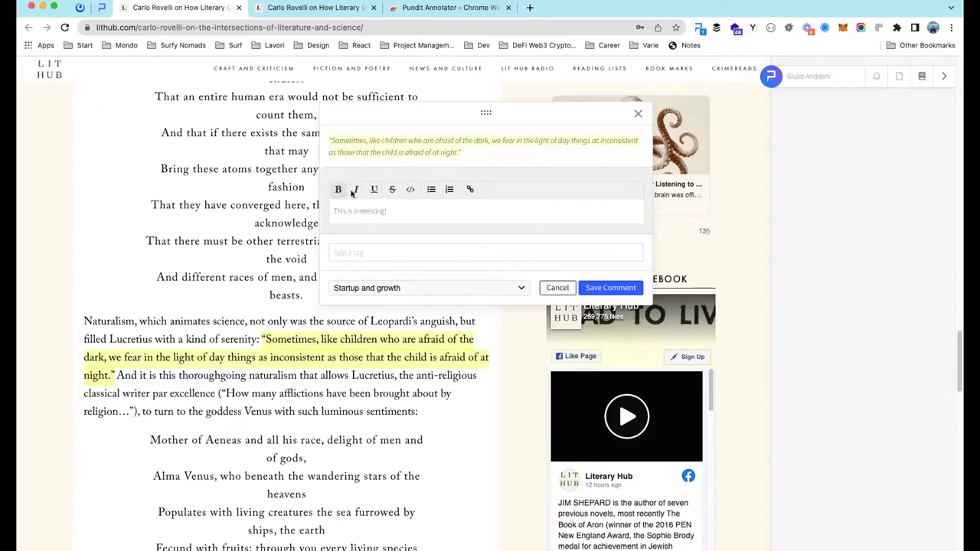
{"action": "left_click", "coordinate": [380, 256]}
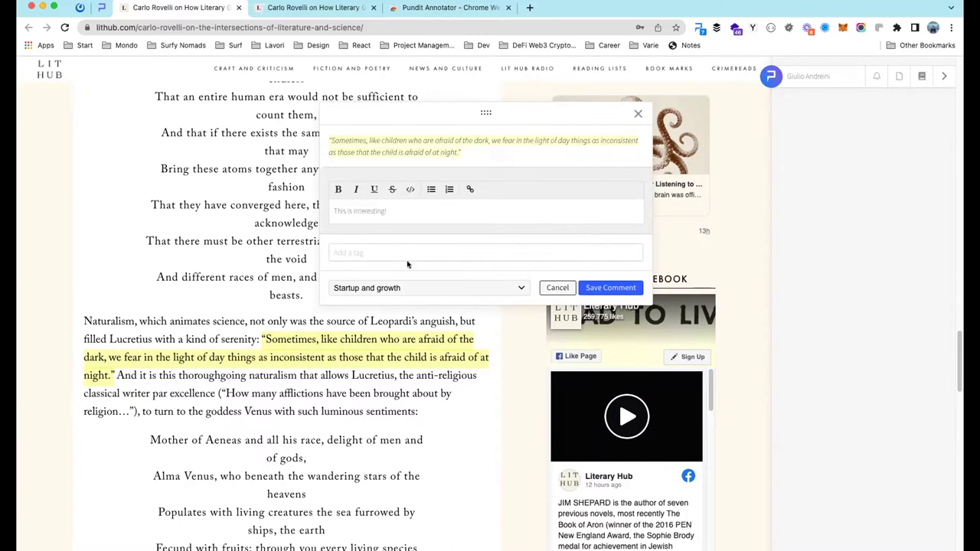
{"action": "left_click", "coordinate": [606, 288]}
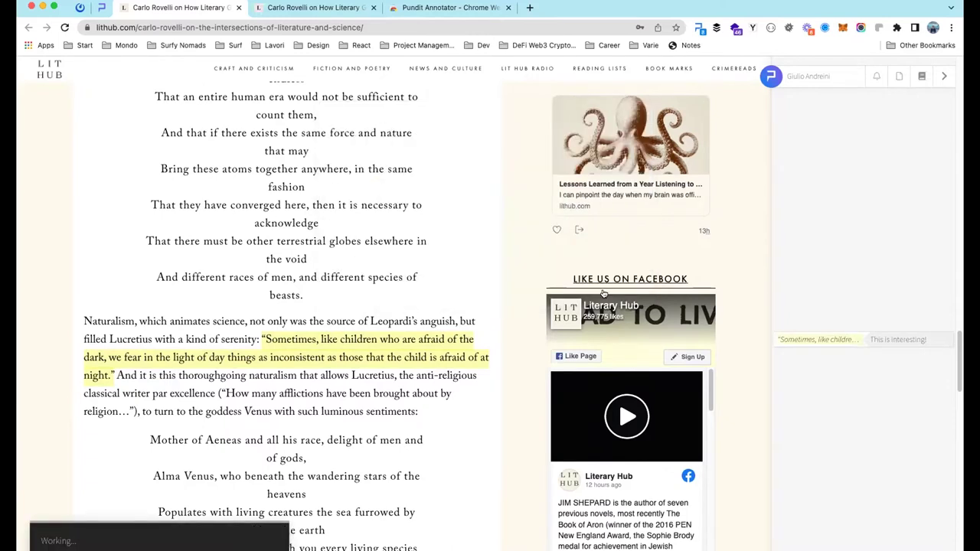
{"action": "left_click", "coordinate": [861, 341]}
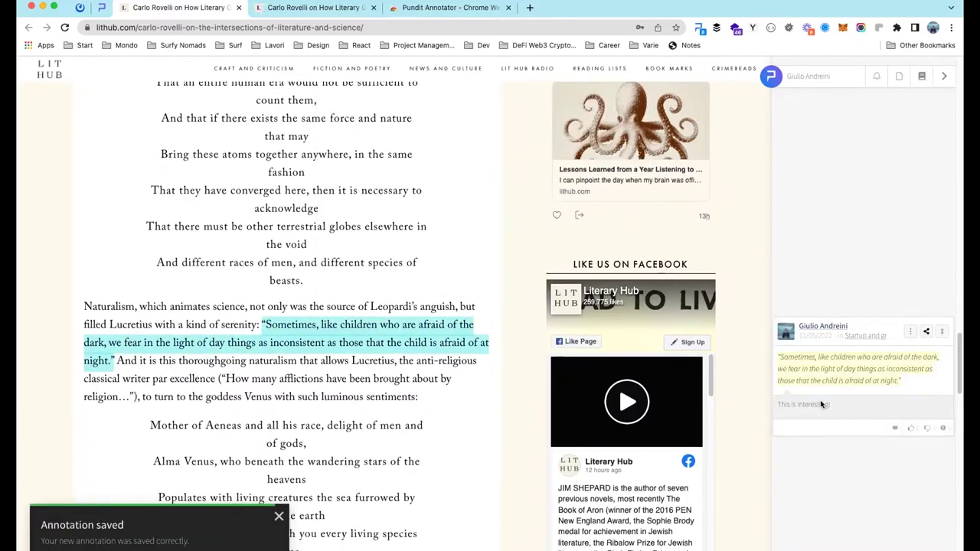
- Return to the Pundit Hands-on session page in Notion and open the example link to borgesaleph.pdf
{"action": "scroll", "coordinate": [420, 344], "scroll_direction": "down", "scroll_amount": 4}
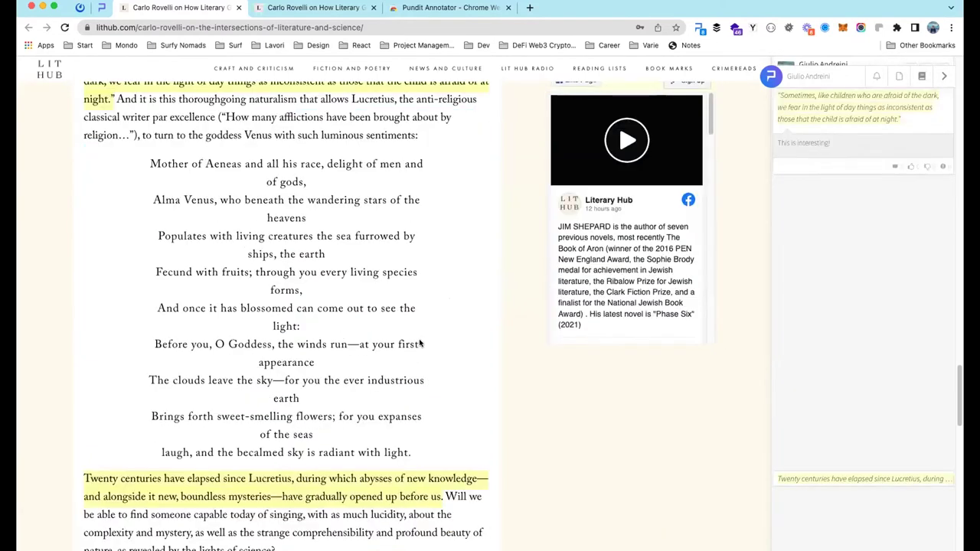
{"action": "scroll", "coordinate": [419, 345], "scroll_direction": "down", "scroll_amount": 3}
{"action": "scroll", "coordinate": [419, 339], "scroll_direction": "down", "scroll_amount": 1}
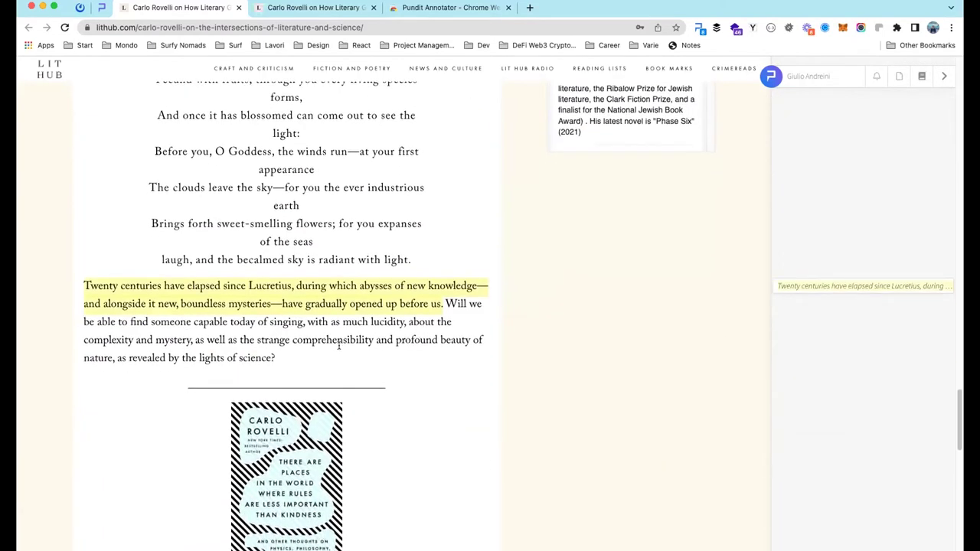
{"action": "scroll", "coordinate": [274, 357], "scroll_direction": "down", "scroll_amount": 4}
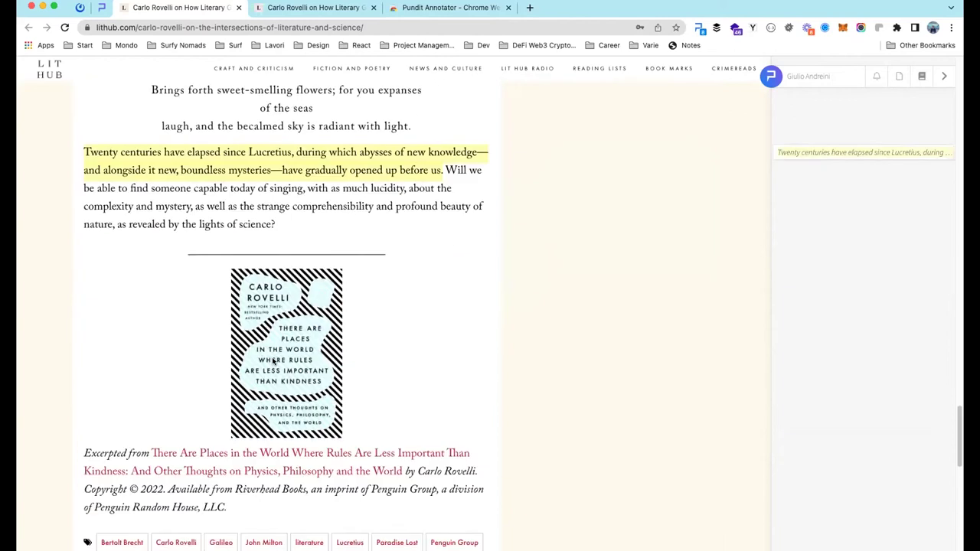
{"action": "scroll", "coordinate": [273, 360], "scroll_direction": "up", "scroll_amount": 5}
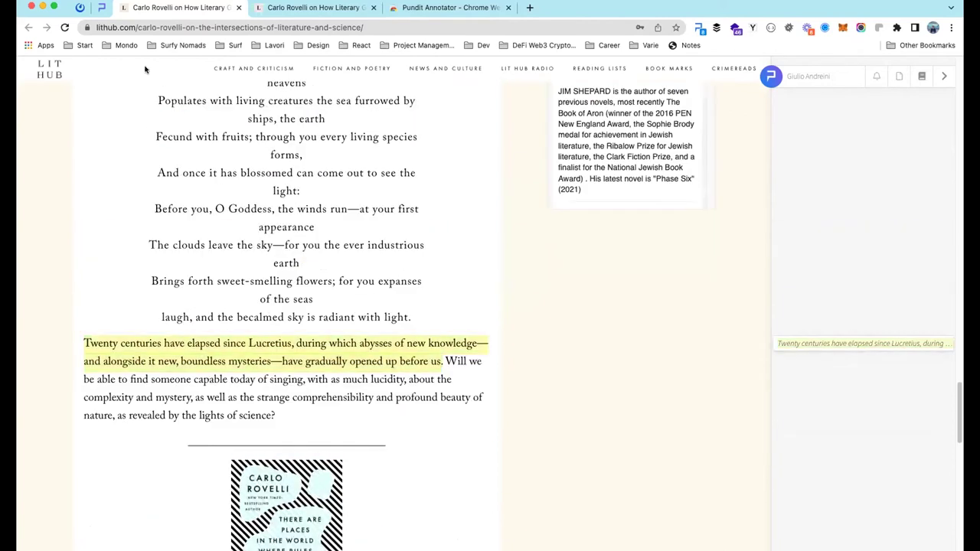
{"action": "left_click", "coordinate": [100, 11]}
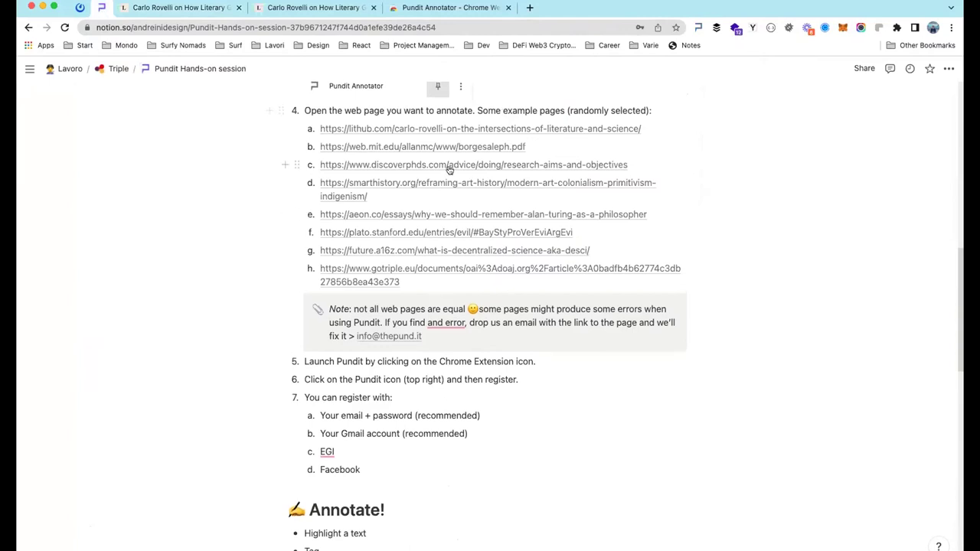
{"action": "left_click", "coordinate": [449, 147]}
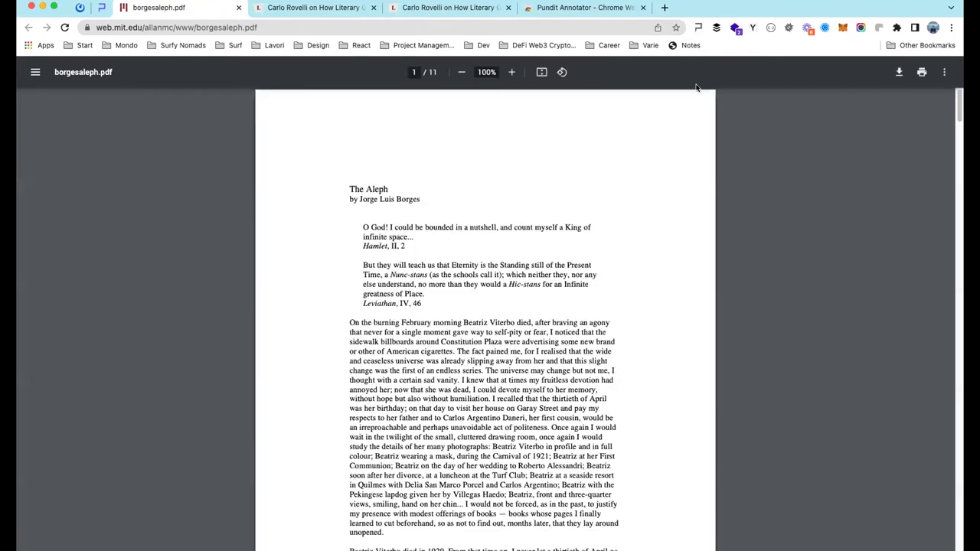
- Launch Pundit Annotator on the borgesaleph.pdf document, expand its annotation sidebar, and look through the pages
{"action": "scroll", "coordinate": [500, 258], "scroll_direction": "down", "scroll_amount": 20}
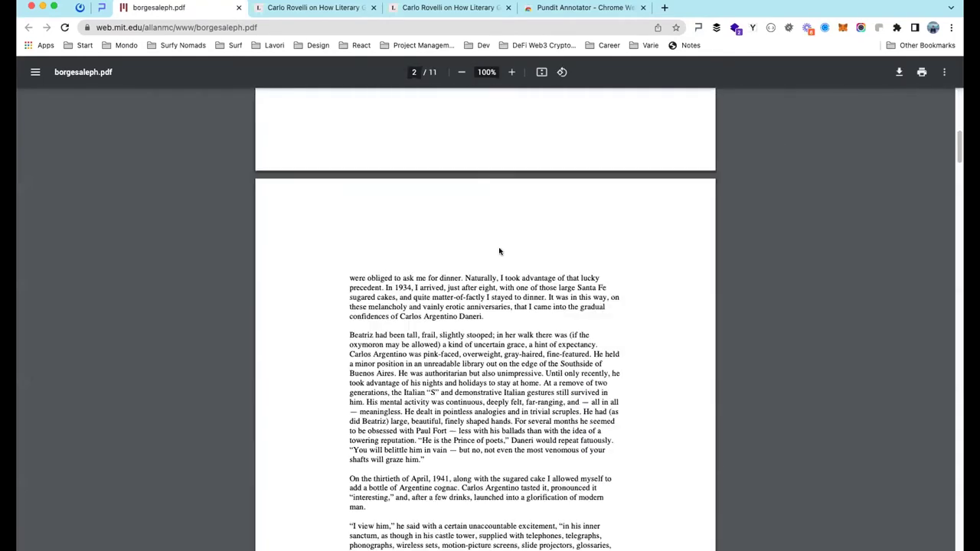
{"action": "scroll", "coordinate": [501, 247], "scroll_direction": "up", "scroll_amount": 20}
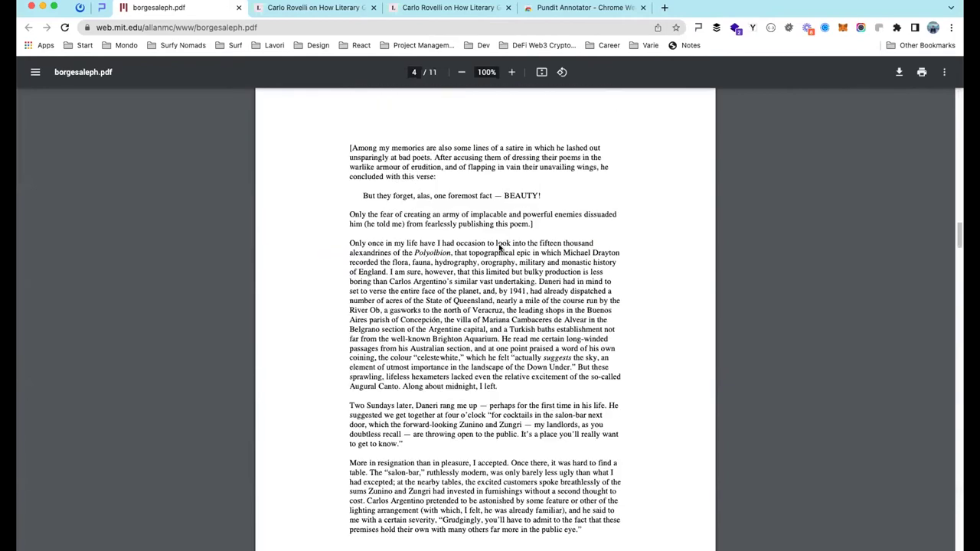
{"action": "left_click", "coordinate": [699, 29]}
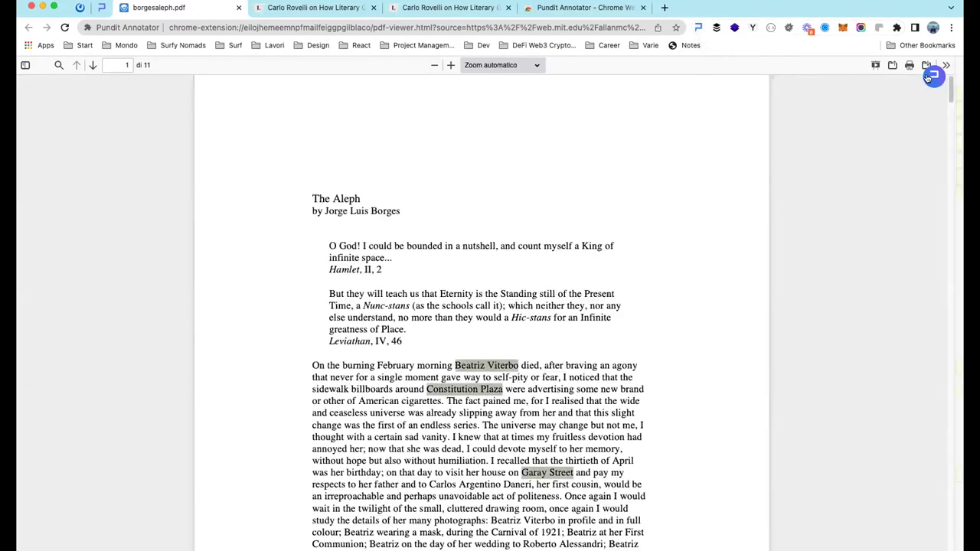
{"action": "scroll", "coordinate": [866, 179], "scroll_direction": "down", "scroll_amount": 20}
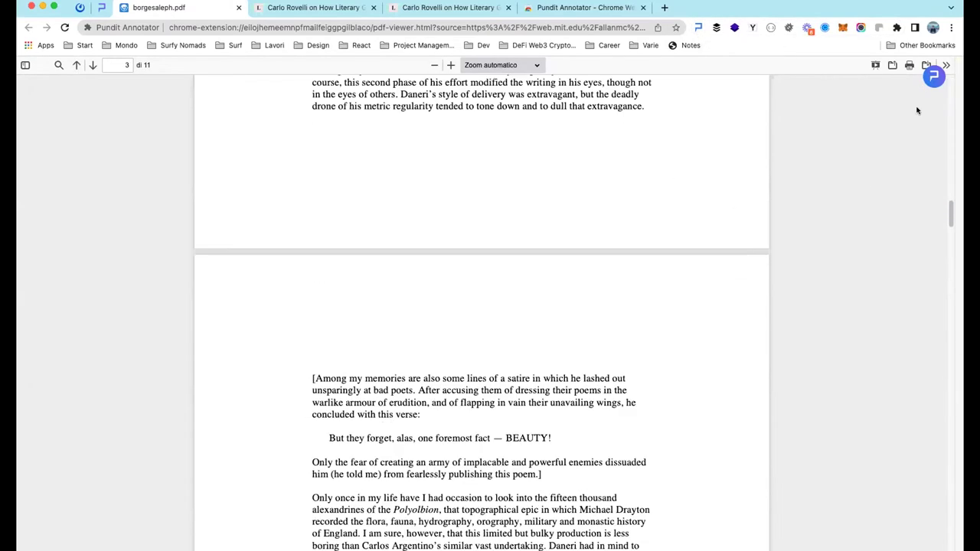
{"action": "left_click", "coordinate": [929, 82]}
{"action": "scroll", "coordinate": [833, 210], "scroll_direction": "down", "scroll_amount": 5}
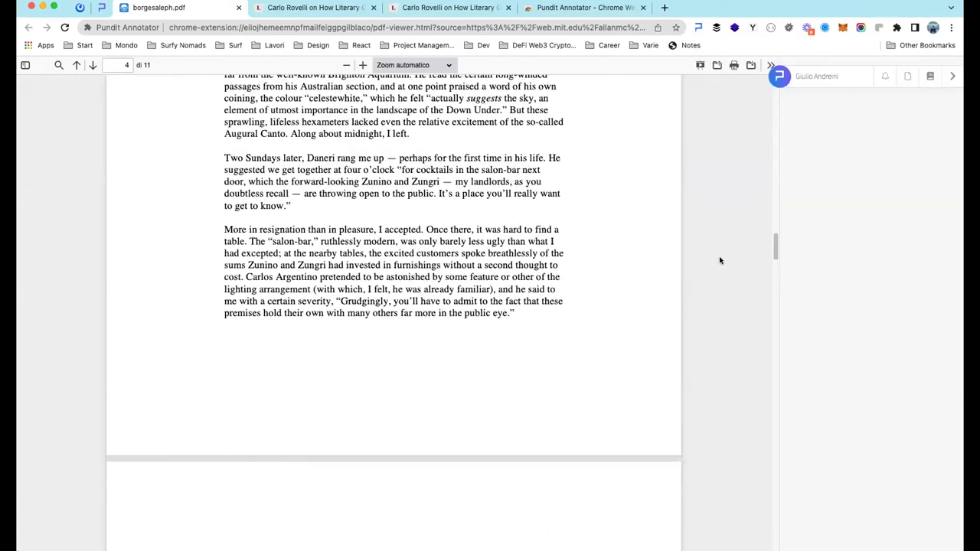
{"action": "scroll", "coordinate": [705, 257], "scroll_direction": "down", "scroll_amount": 6}
{"action": "scroll", "coordinate": [678, 252], "scroll_direction": "down", "scroll_amount": 15}
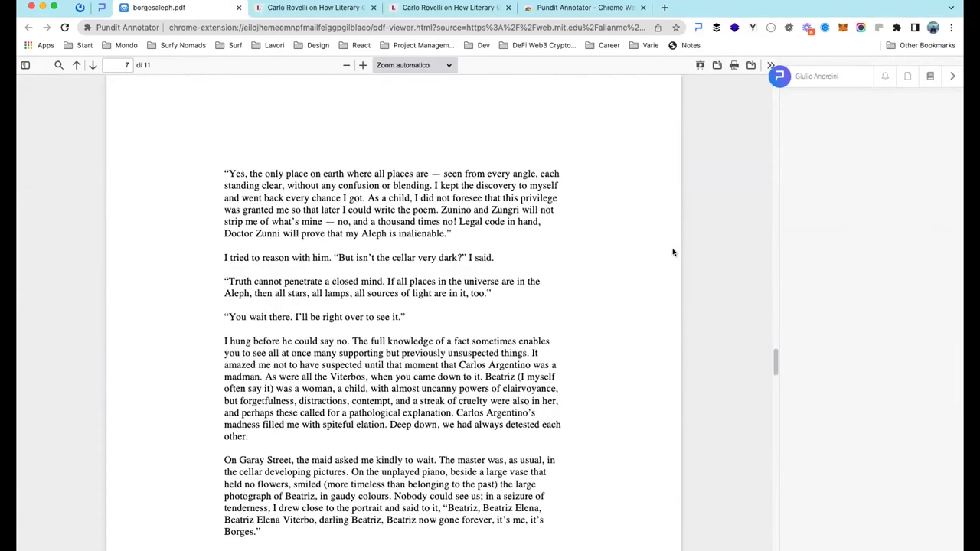
- Start a semantic annotation on the word "Mystics" on page 8 of borgesaleph.pdf
{"action": "scroll", "coordinate": [673, 253], "scroll_direction": "up", "scroll_amount": 3}
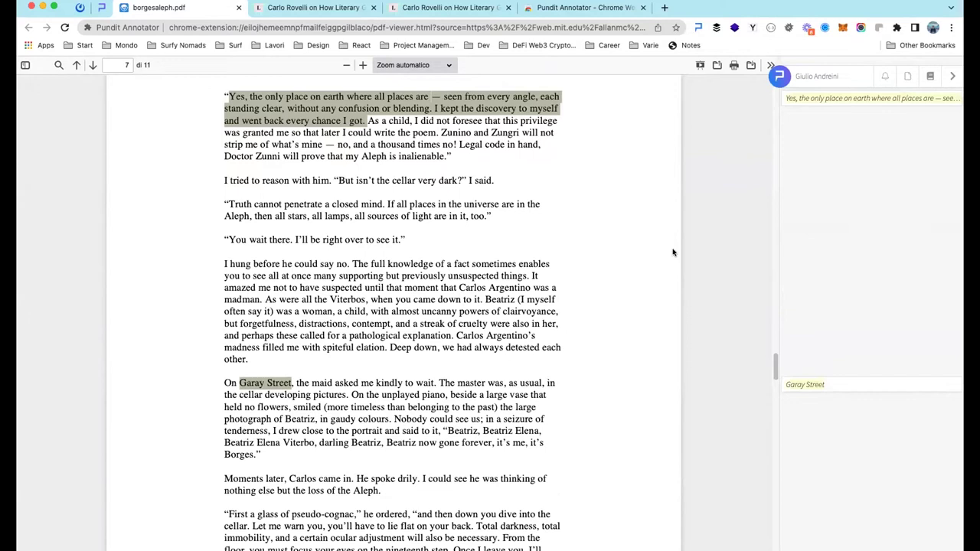
{"action": "scroll", "coordinate": [631, 258], "scroll_direction": "down", "scroll_amount": 2}
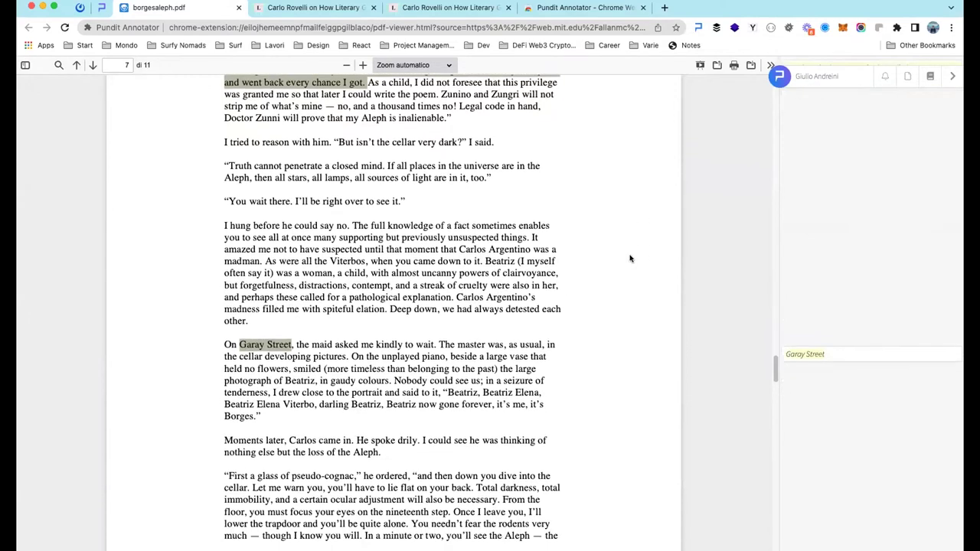
{"action": "scroll", "coordinate": [629, 259], "scroll_direction": "down", "scroll_amount": 15}
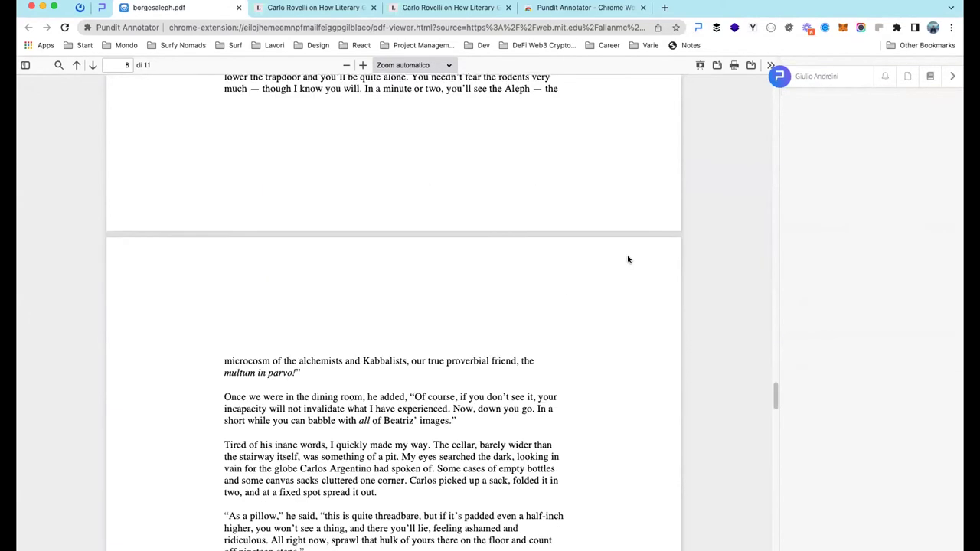
{"action": "scroll", "coordinate": [628, 259], "scroll_direction": "down", "scroll_amount": 6}
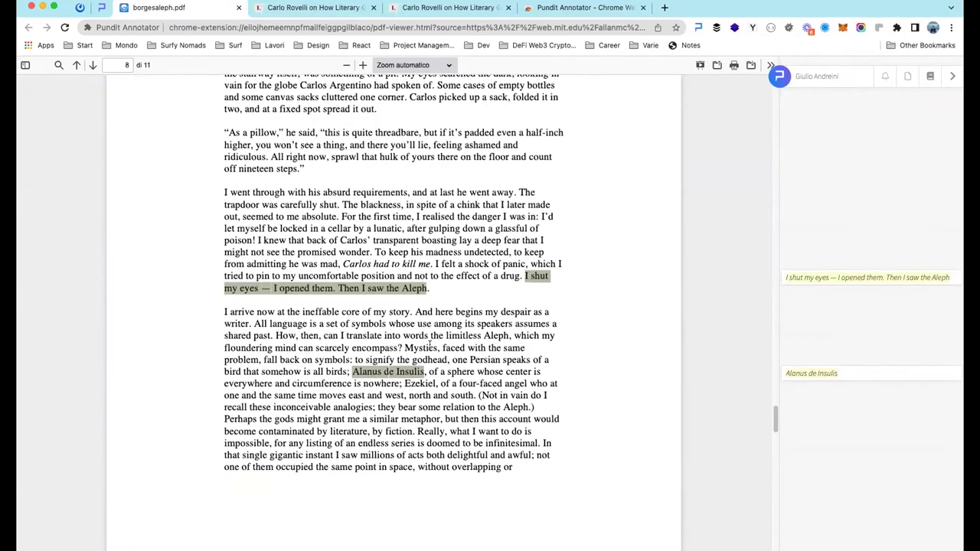
{"action": "left_click_drag", "start_coordinate": [405, 344], "coordinate": [437, 348]}
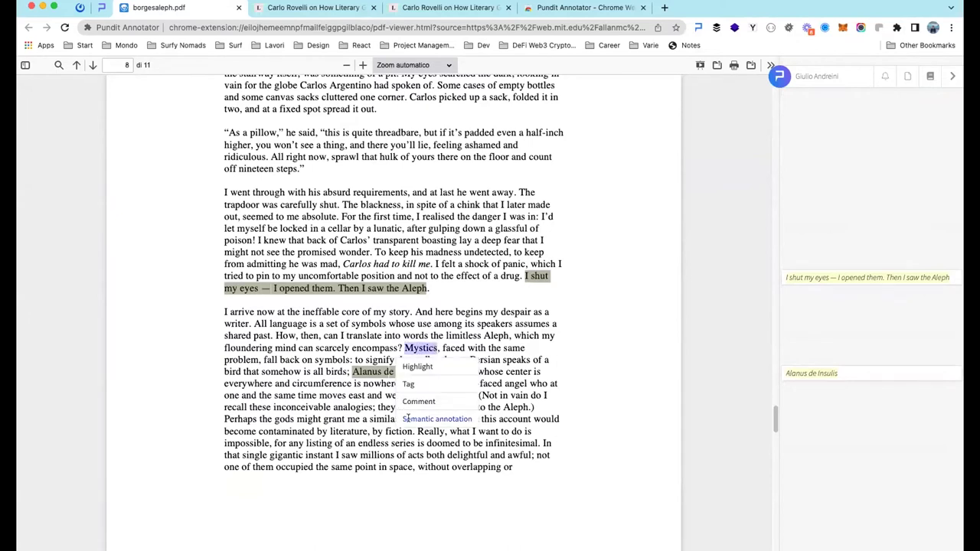
{"action": "left_click", "coordinate": [409, 420]}
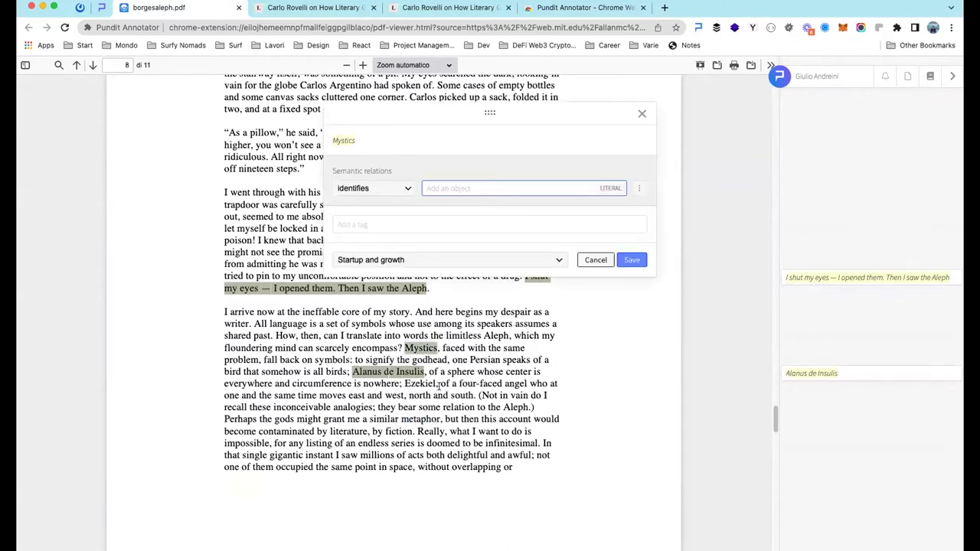
- Search Google for "Mystics" in a new browser tab, open Wikipedia's Mysticism article, and copy its web address
{"action": "left_click", "coordinate": [664, 8]}
{"action": "type", "text": "Mystics"}
{"action": "key", "text": "Return"}
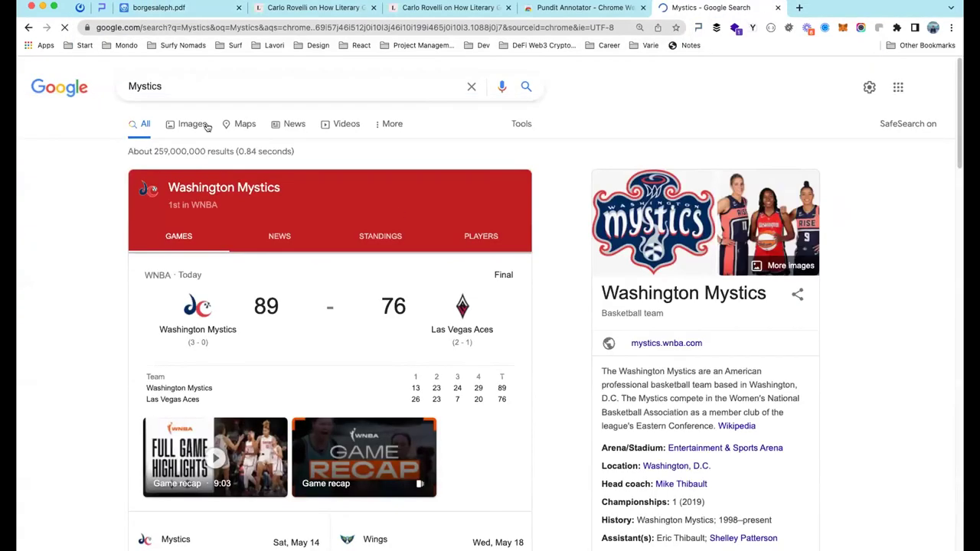
{"action": "scroll", "coordinate": [127, 170], "scroll_direction": "down", "scroll_amount": 10}
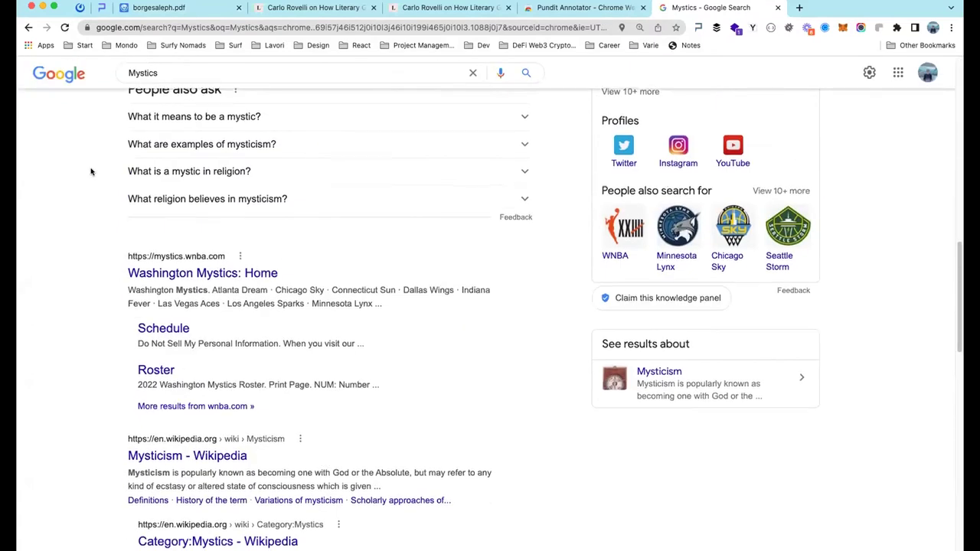
{"action": "scroll", "coordinate": [91, 172], "scroll_direction": "down", "scroll_amount": 5}
{"action": "left_click", "coordinate": [199, 261]}
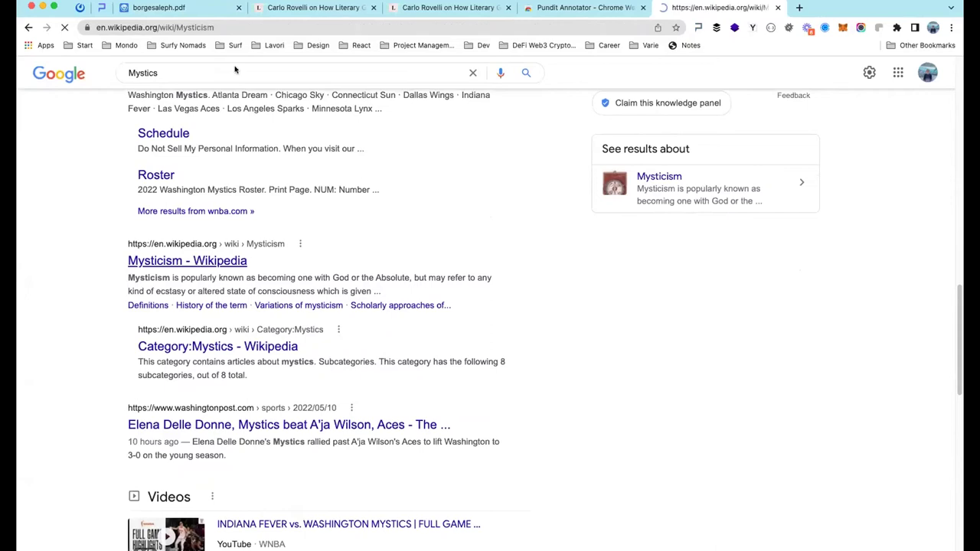
{"action": "left_click", "coordinate": [225, 27]}
{"action": "key", "text": "super+c"}
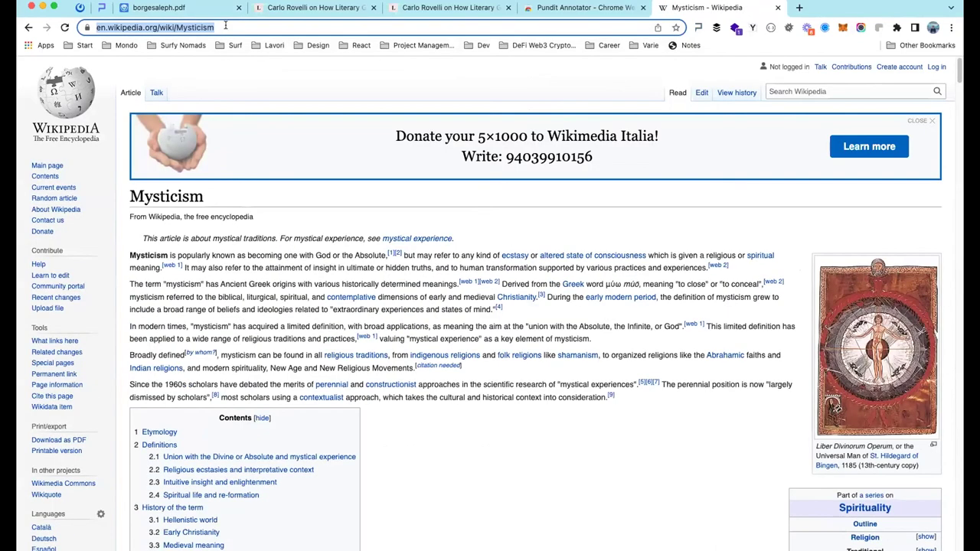
{"action": "left_click", "coordinate": [195, 8]}
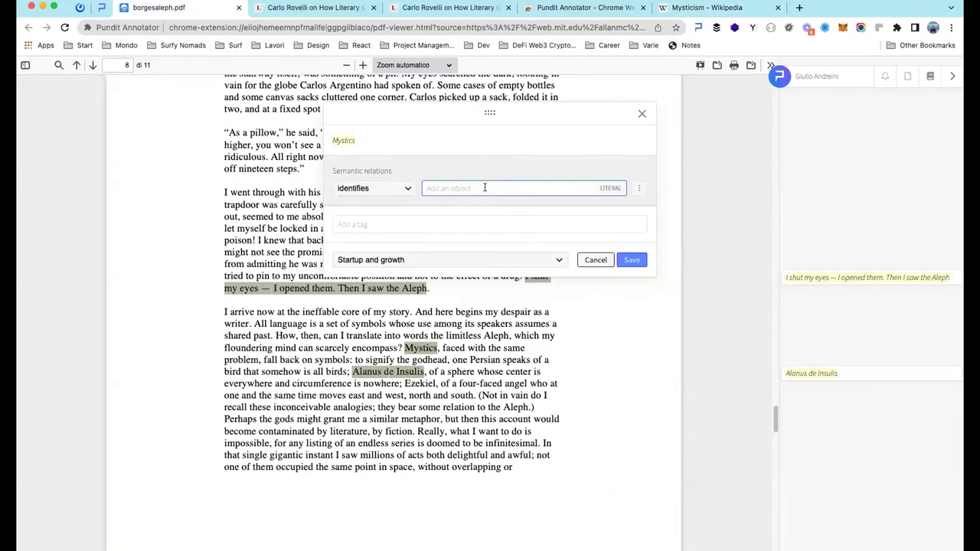
{"action": "key", "text": "super+v"}
{"action": "left_click", "coordinate": [379, 190]}
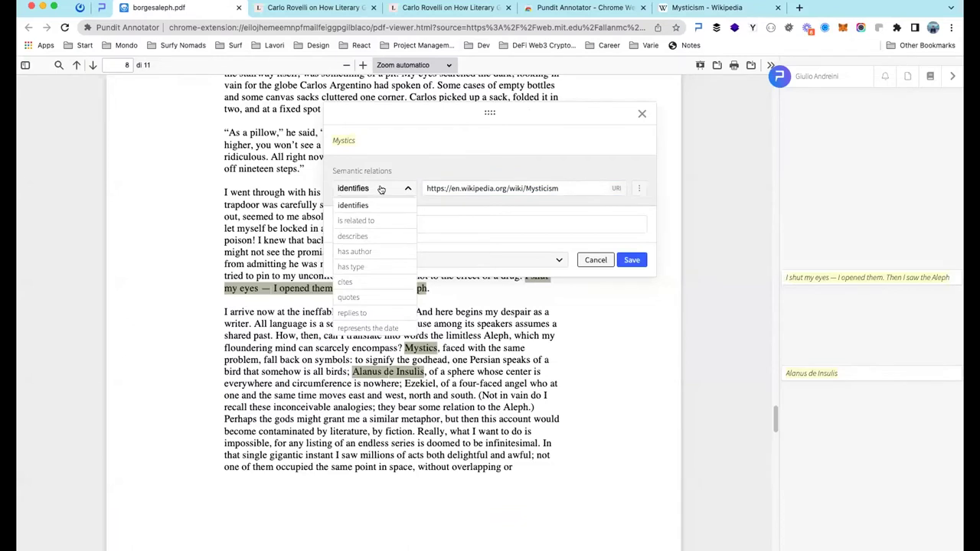
{"action": "left_click", "coordinate": [380, 220]}
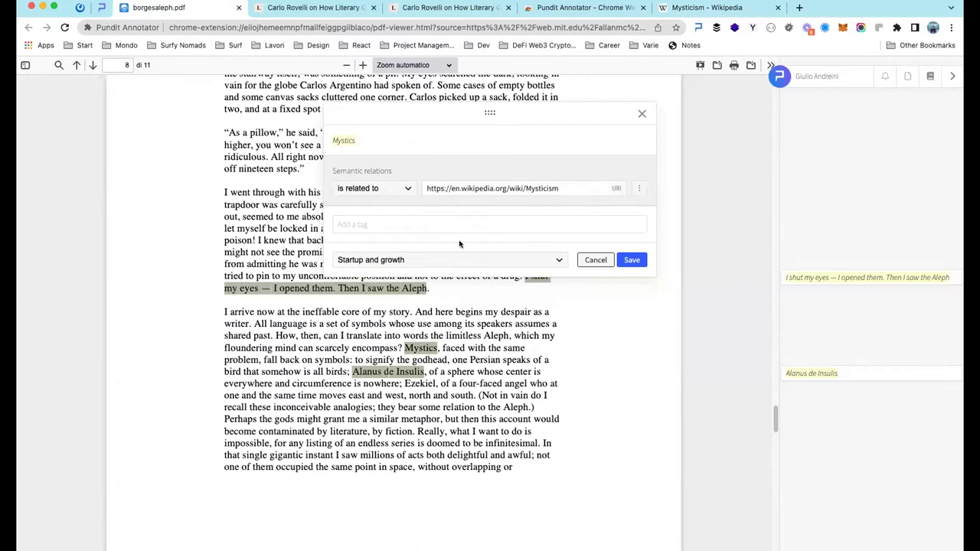
{"action": "left_click", "coordinate": [629, 261]}
{"action": "left_click", "coordinate": [815, 350]}
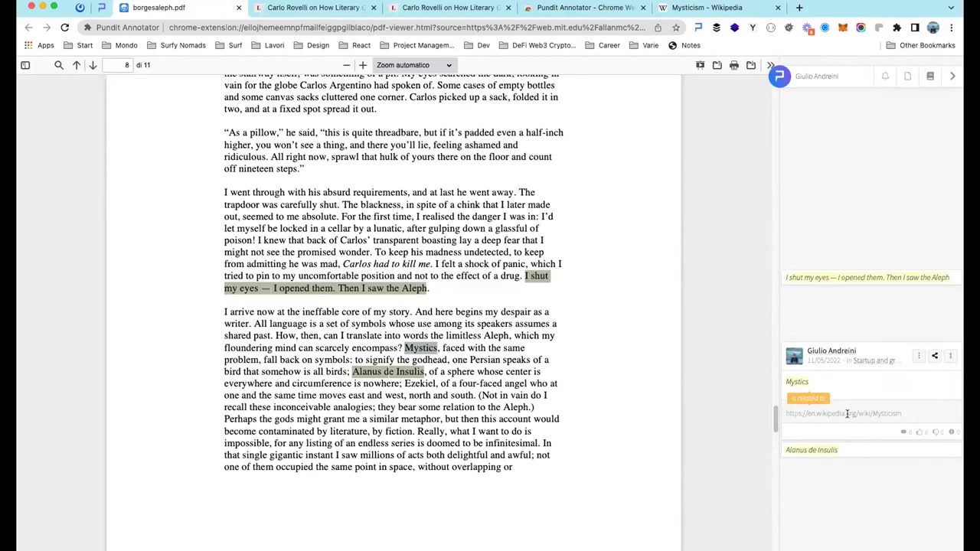
- Go back through borgesaleph.pdf and expand the existing sidebar annotations on pages 6, 3 and 1 to examine their details
{"action": "scroll", "coordinate": [643, 370], "scroll_direction": "up", "scroll_amount": 10}
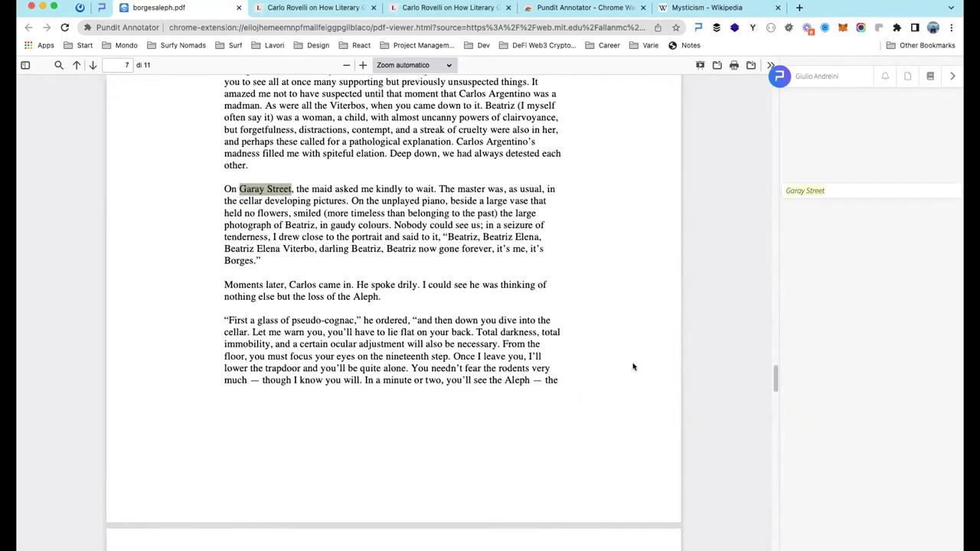
{"action": "scroll", "coordinate": [633, 367], "scroll_direction": "up", "scroll_amount": 5}
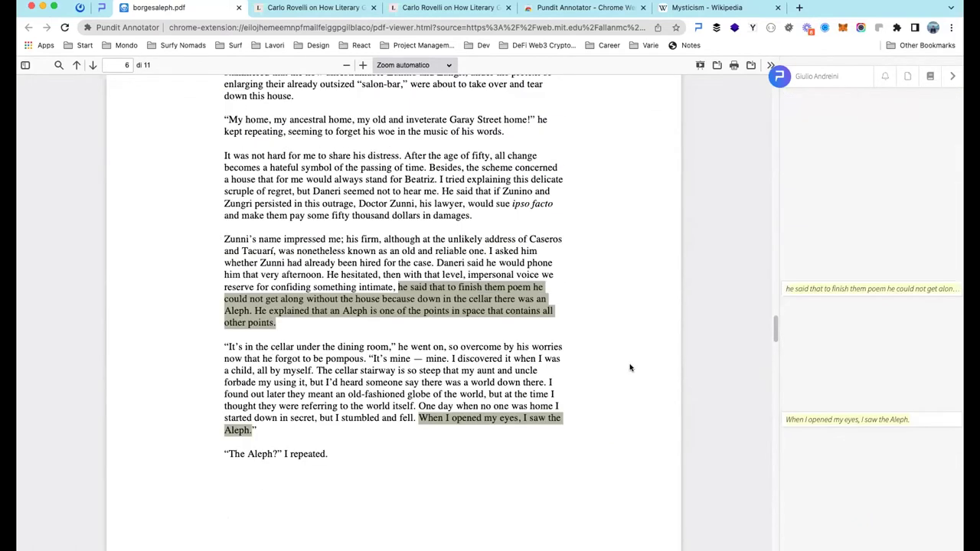
{"action": "left_click", "coordinate": [806, 295]}
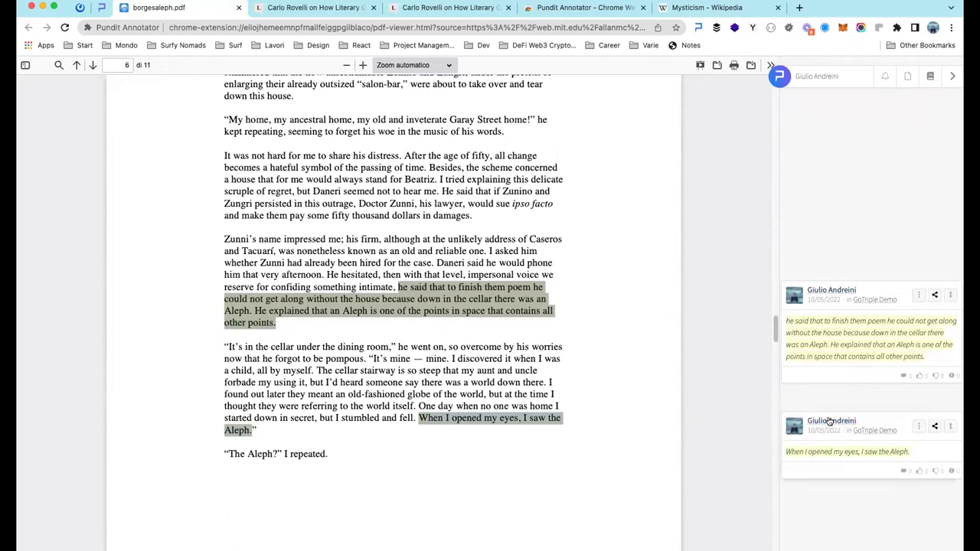
{"action": "scroll", "coordinate": [739, 360], "scroll_direction": "up", "scroll_amount": 5}
{"action": "scroll", "coordinate": [739, 360], "scroll_direction": "up", "scroll_amount": 20}
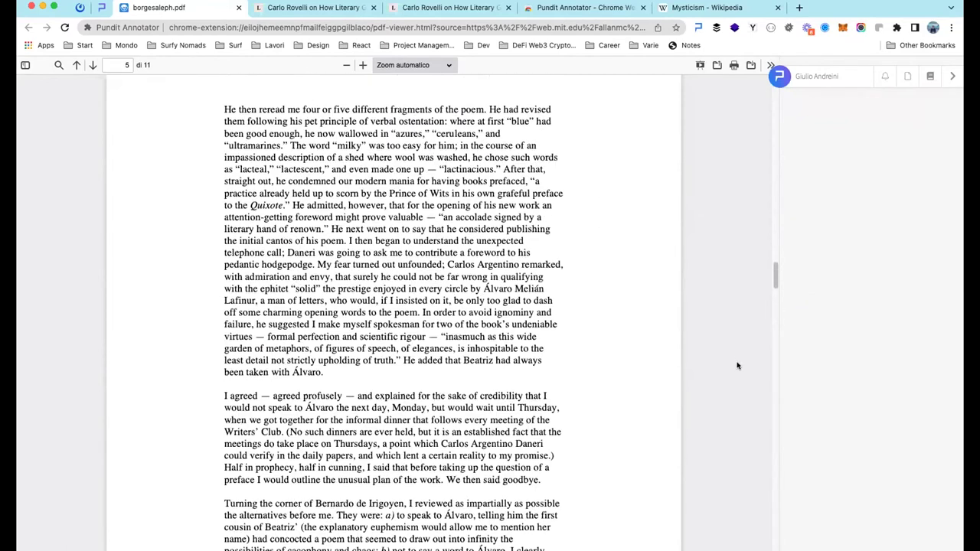
{"action": "scroll", "coordinate": [737, 368], "scroll_direction": "up", "scroll_amount": 10}
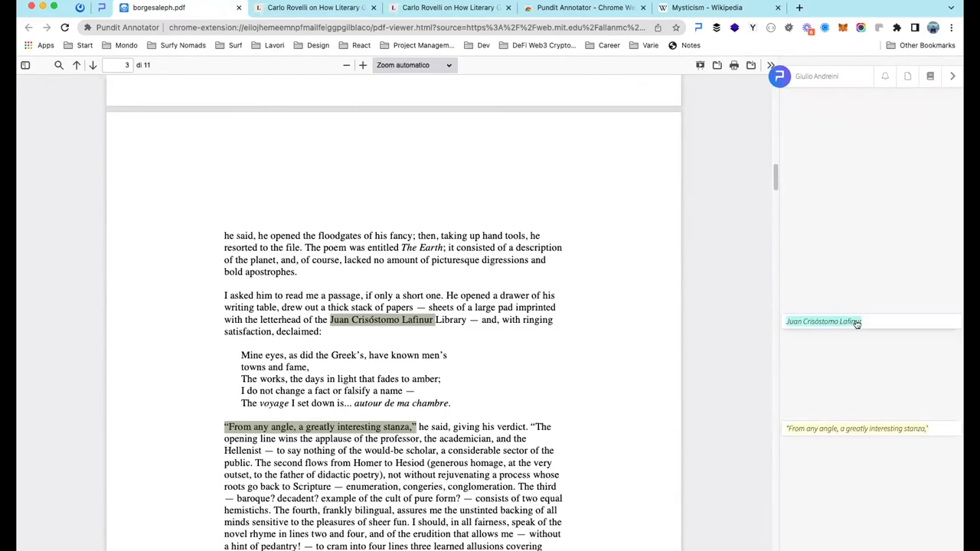
{"action": "left_click", "coordinate": [852, 328]}
{"action": "left_click", "coordinate": [854, 431]}
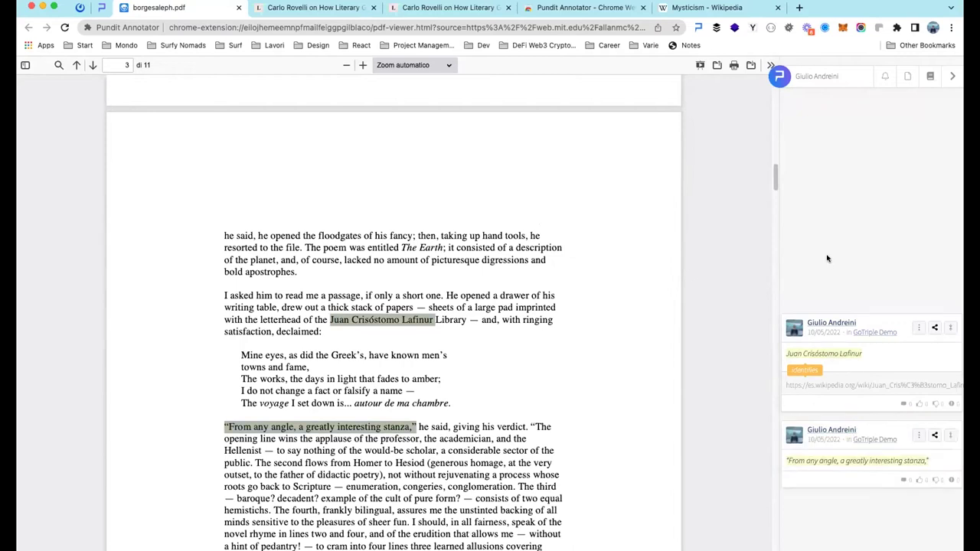
{"action": "scroll", "coordinate": [717, 287], "scroll_direction": "up", "scroll_amount": 15}
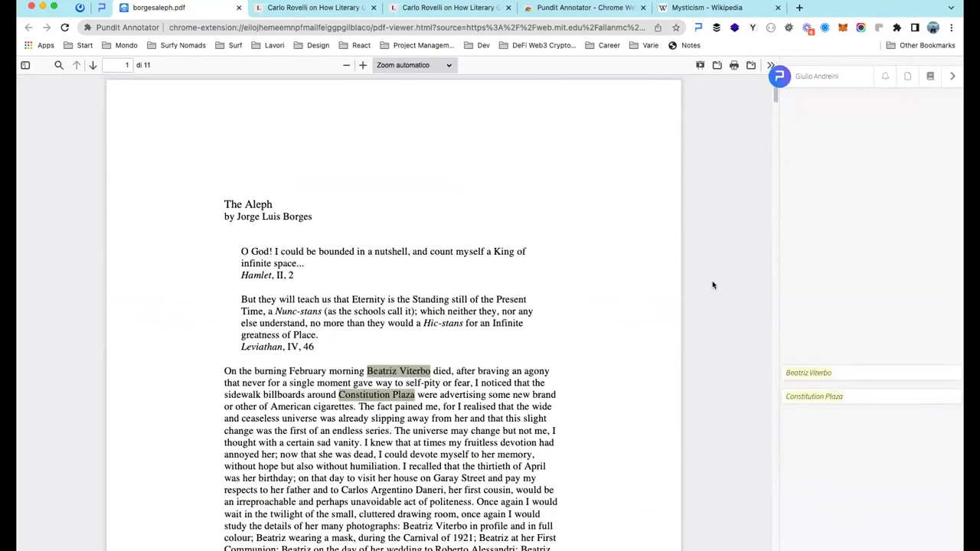
{"action": "left_click", "coordinate": [860, 382]}
{"action": "left_click", "coordinate": [844, 469]}
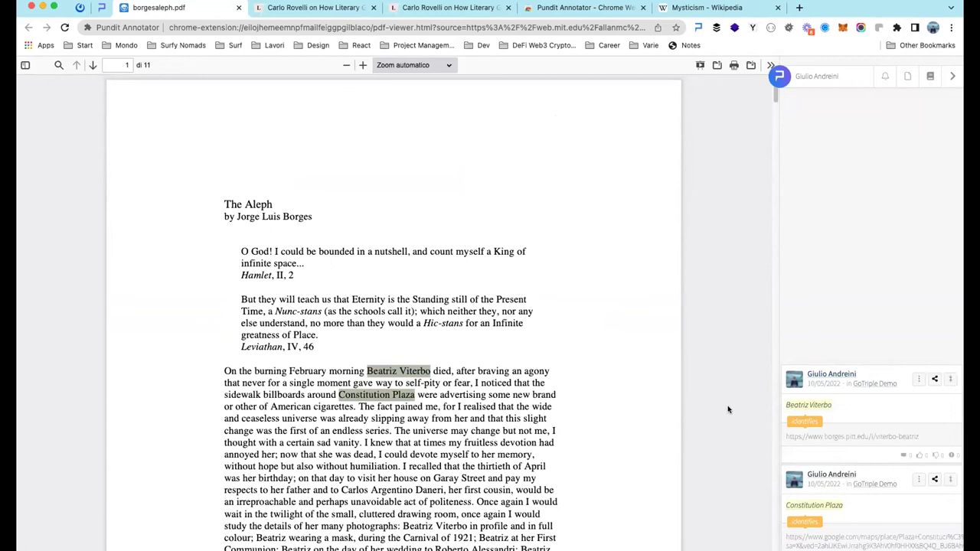
- Start a semantic annotation on the word "Carnival" in the first paragraph of page 1
{"action": "scroll", "coordinate": [728, 406], "scroll_direction": "down", "scroll_amount": 3}
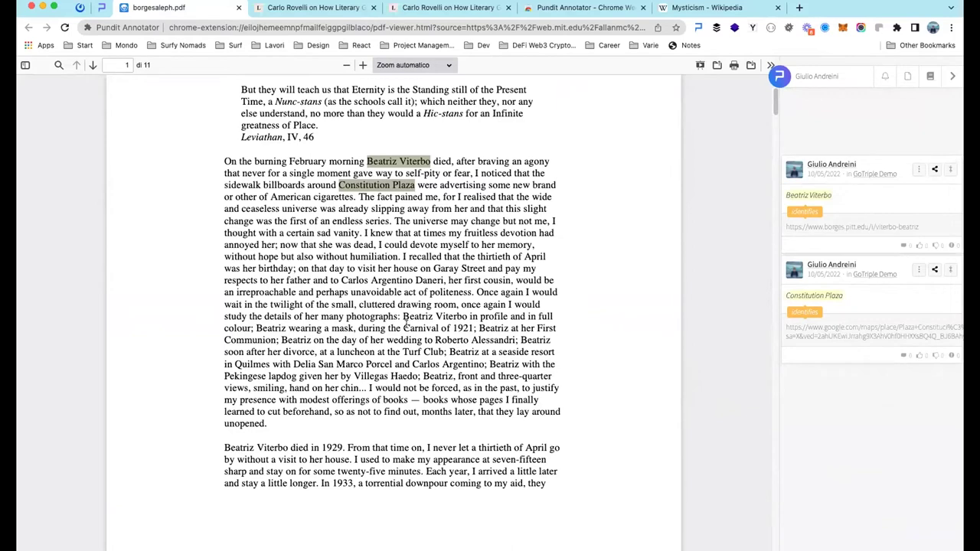
{"action": "left_click_drag", "start_coordinate": [404, 328], "coordinate": [437, 328]}
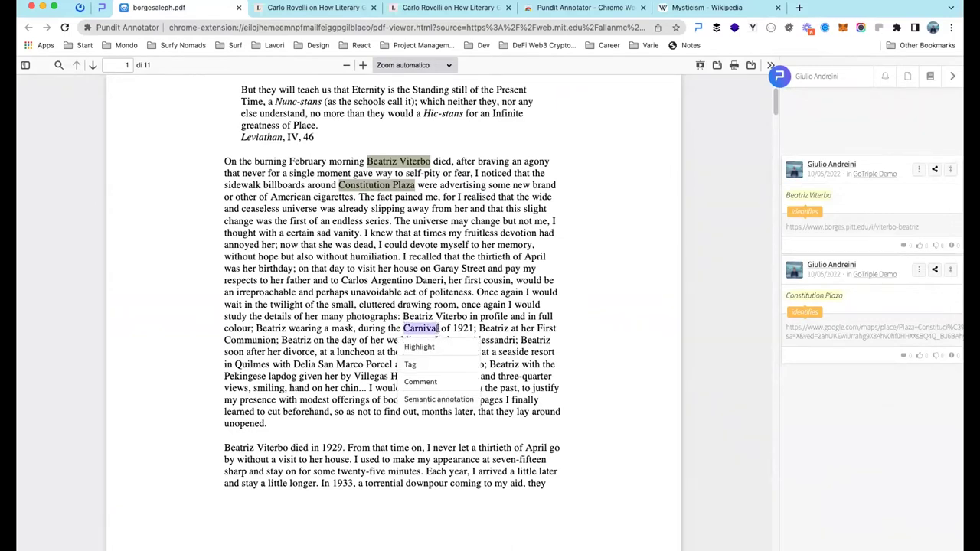
{"action": "left_click", "coordinate": [433, 399]}
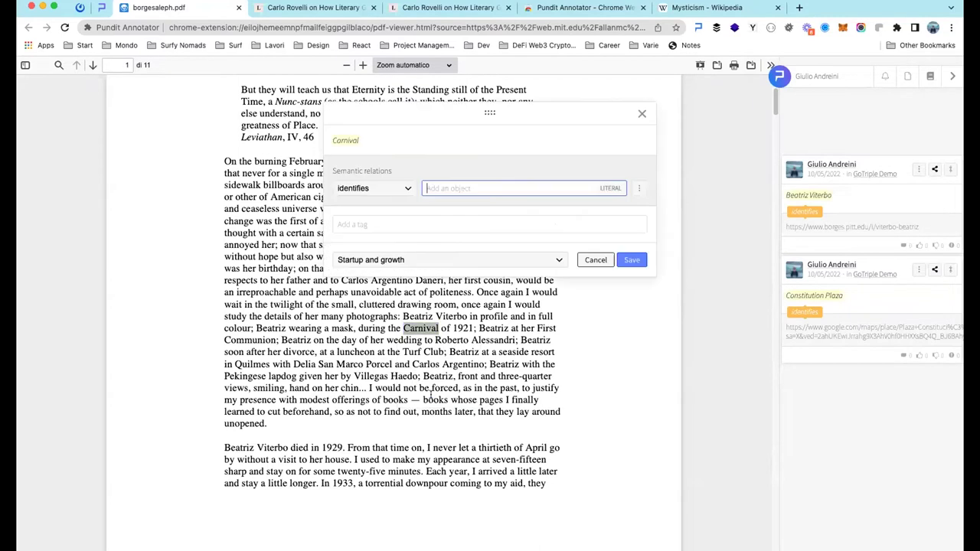
- Search Google for "Carnival", open the Wikipedia article in a separate tab, and switch the search to image results
{"action": "left_click", "coordinate": [742, 9]}
{"action": "left_click", "coordinate": [460, 34]}
{"action": "type", "text": "Carnival"}
{"action": "key", "text": "Return"}
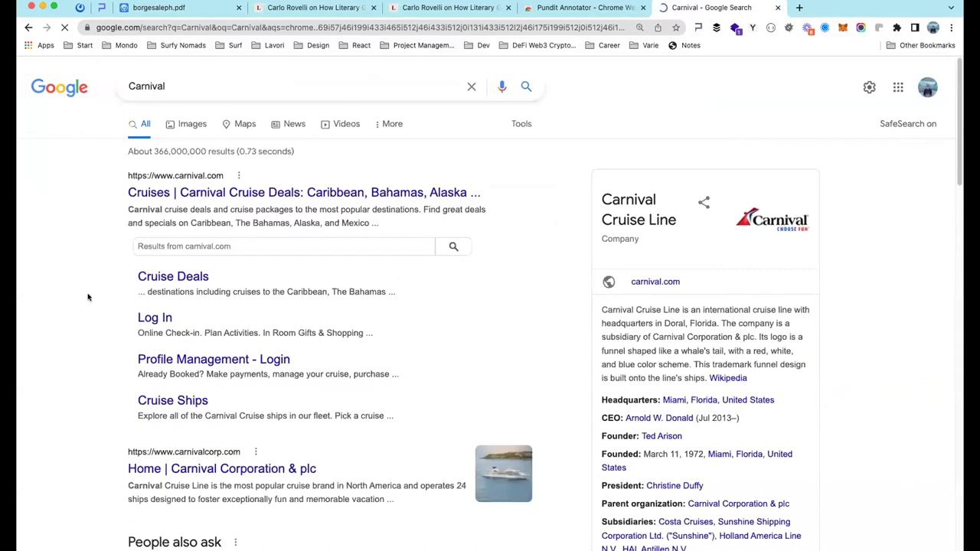
{"action": "scroll", "coordinate": [85, 297], "scroll_direction": "down", "scroll_amount": 5}
{"action": "scroll", "coordinate": [85, 297], "scroll_direction": "down", "scroll_amount": 4}
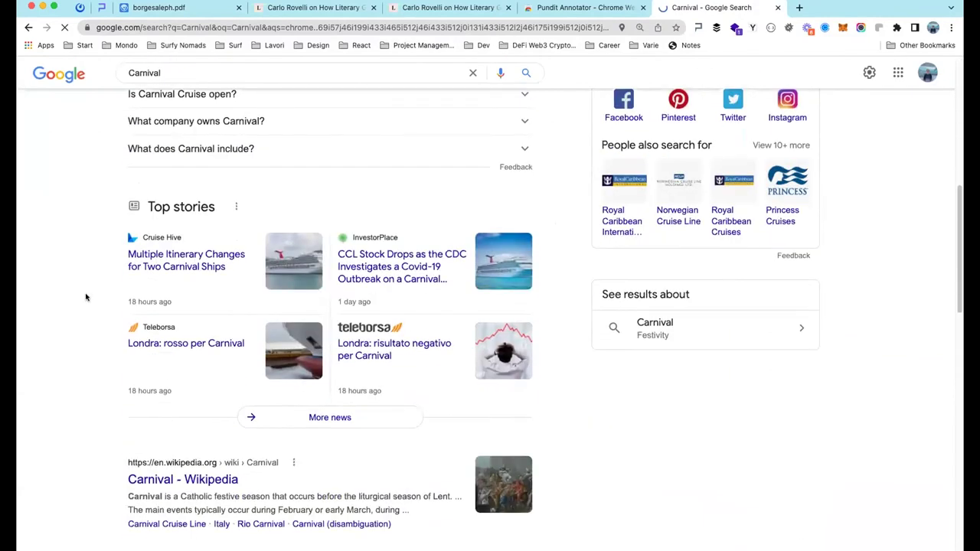
{"action": "left_click", "coordinate": [211, 299], "text": "super"}
{"action": "scroll", "coordinate": [279, 250], "scroll_direction": "up", "scroll_amount": 10}
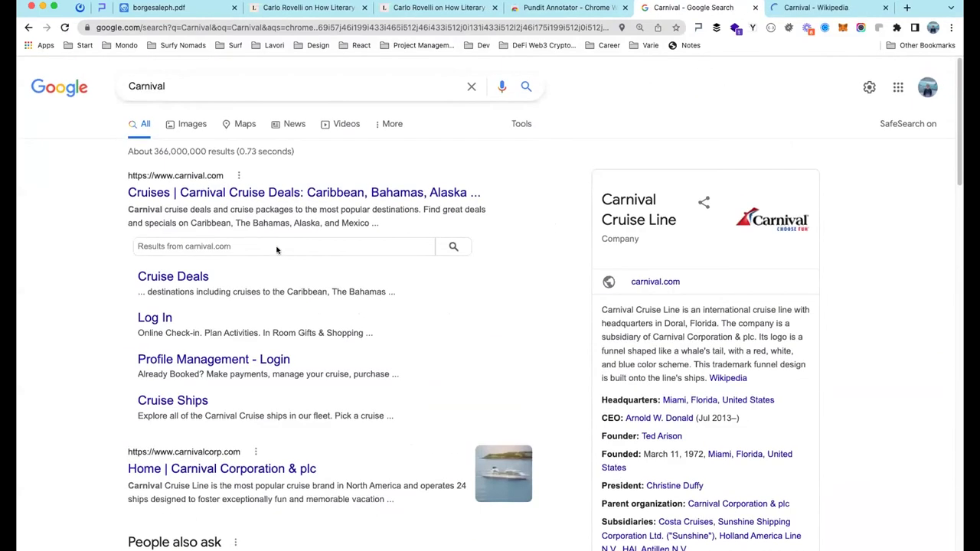
{"action": "left_click", "coordinate": [192, 124]}
- Copy the Wikipedia Carnival article's address and enter it as the object of the "identifies" relation in the Carnival annotation
{"action": "left_click", "coordinate": [804, 11]}
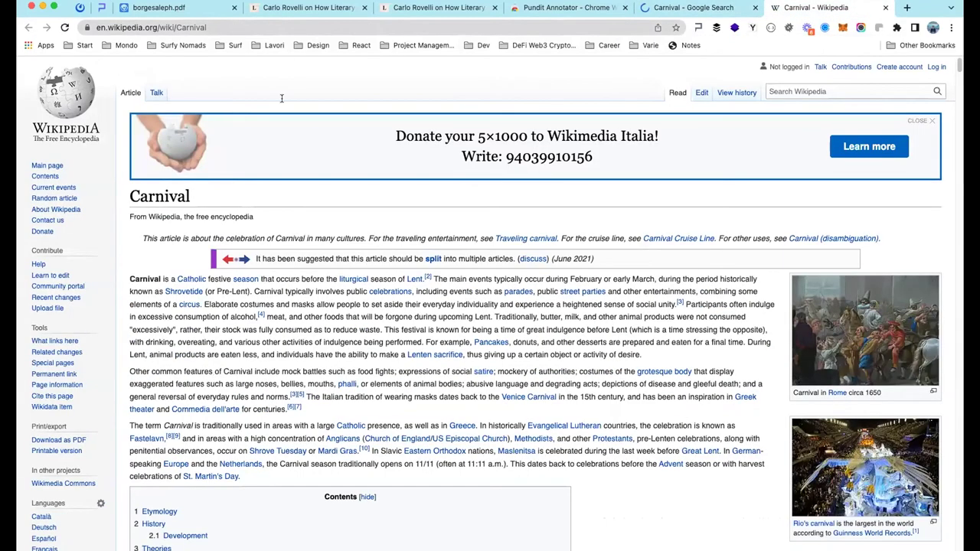
{"action": "left_click", "coordinate": [191, 27]}
{"action": "key", "text": "super+c"}
{"action": "left_click", "coordinate": [158, 8]}
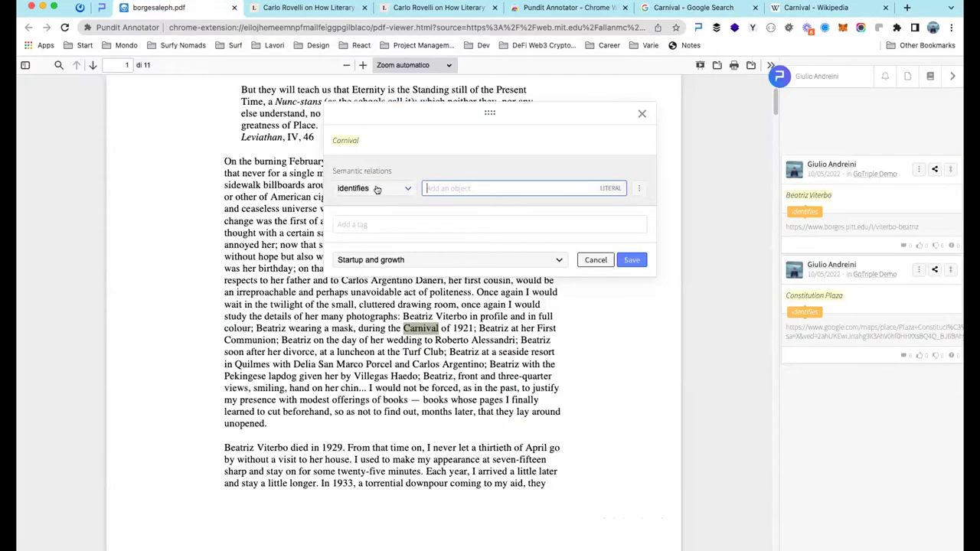
{"action": "left_click", "coordinate": [377, 188]}
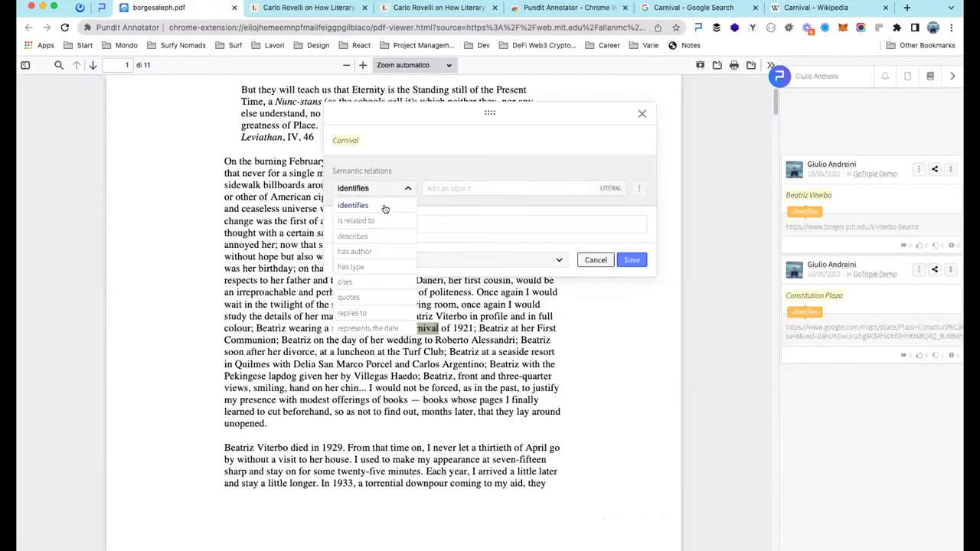
{"action": "left_click", "coordinate": [384, 206]}
{"action": "key", "text": "super+v"}
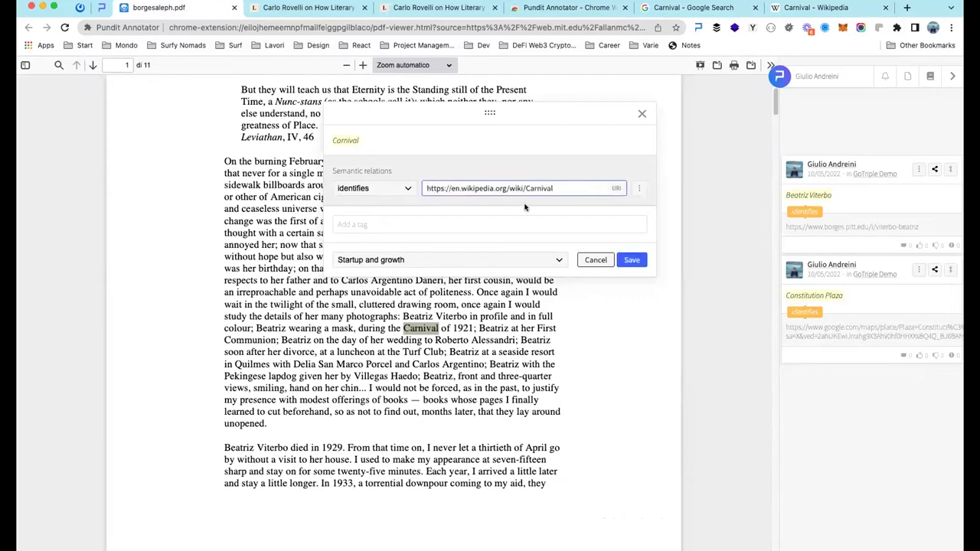
- Add a second semantic relation to the Carnival annotation and set its predicate to "is related to"
{"action": "left_click", "coordinate": [638, 190]}
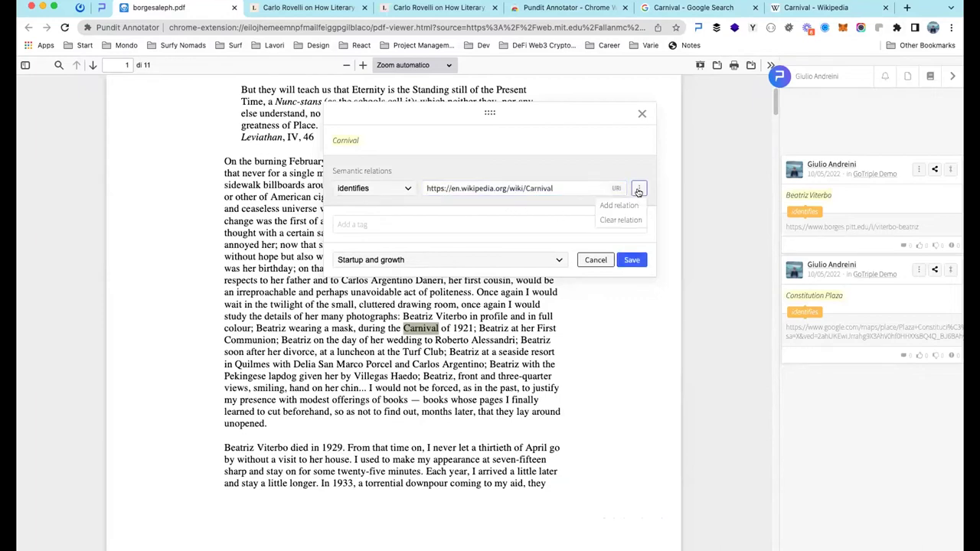
{"action": "left_click", "coordinate": [632, 206]}
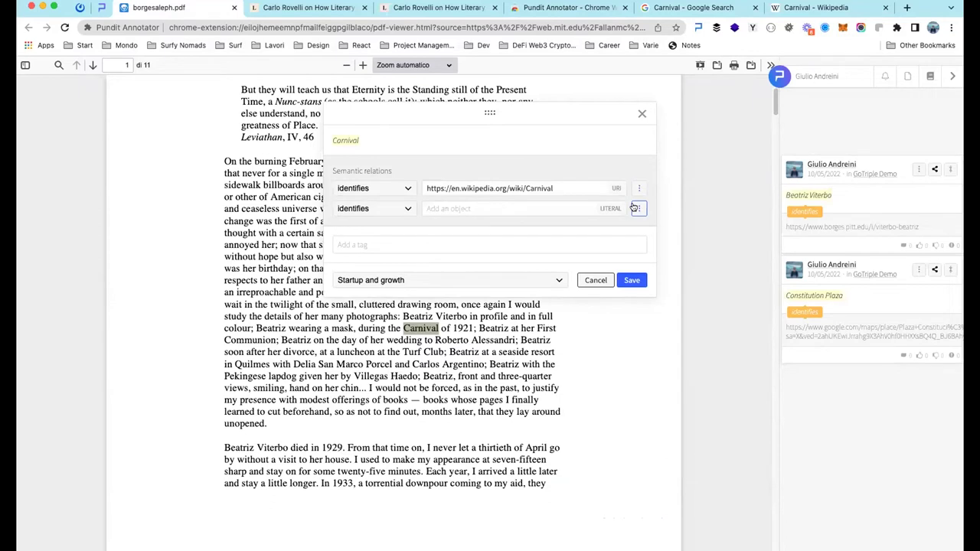
{"action": "left_click", "coordinate": [367, 210]}
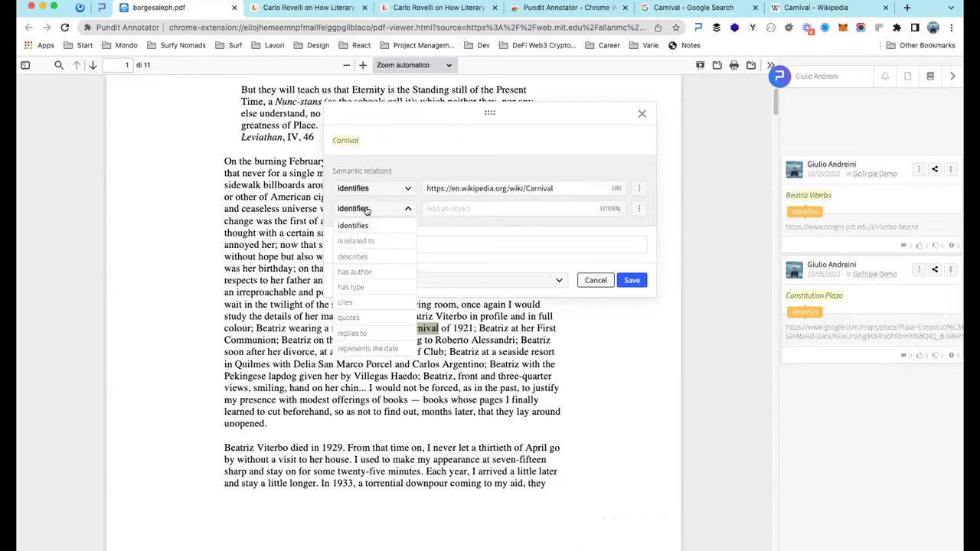
{"action": "left_click", "coordinate": [367, 241]}
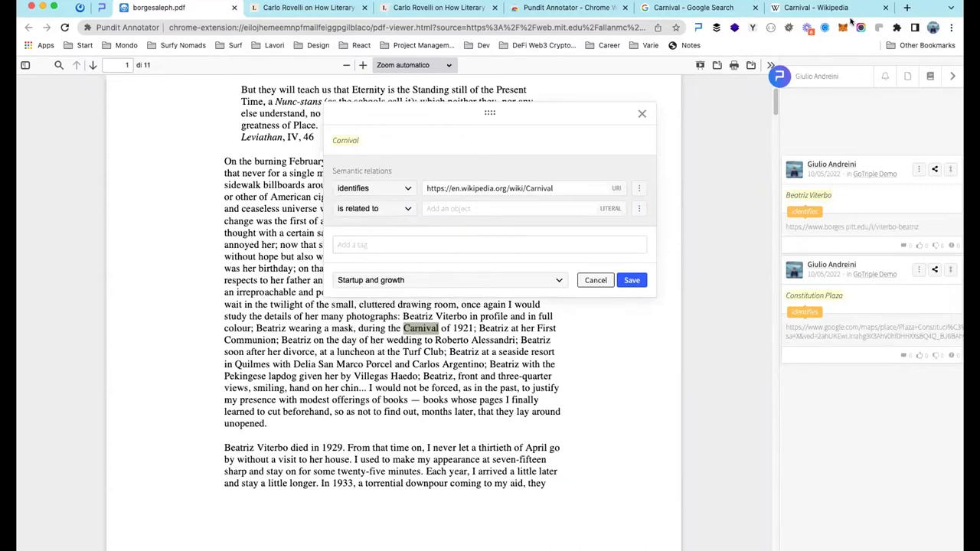
- Open the "Top 5 most famous Carnivals in Europe" image from the Google image results in a separate tab and copy its address
{"action": "left_click", "coordinate": [712, 14]}
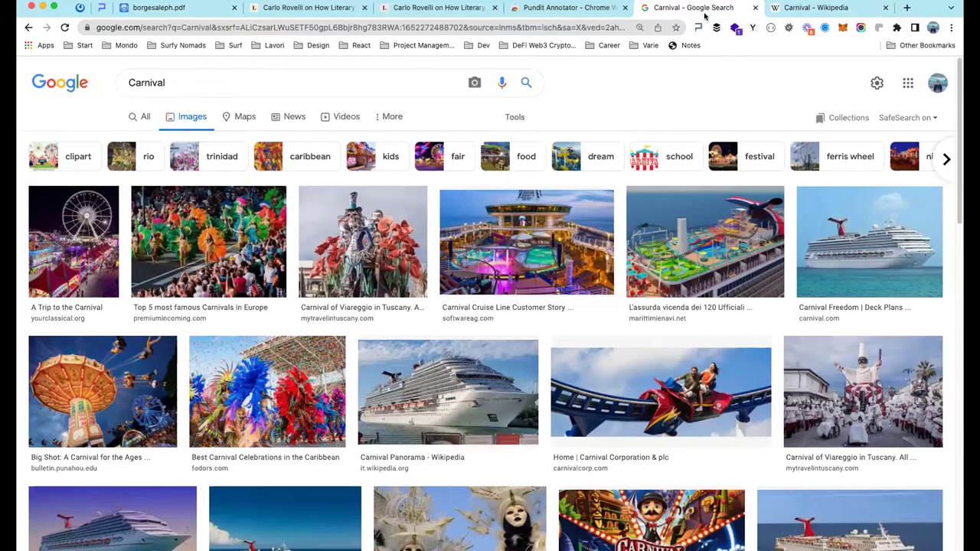
{"action": "left_click", "coordinate": [222, 249]}
{"action": "right_click", "coordinate": [740, 239]}
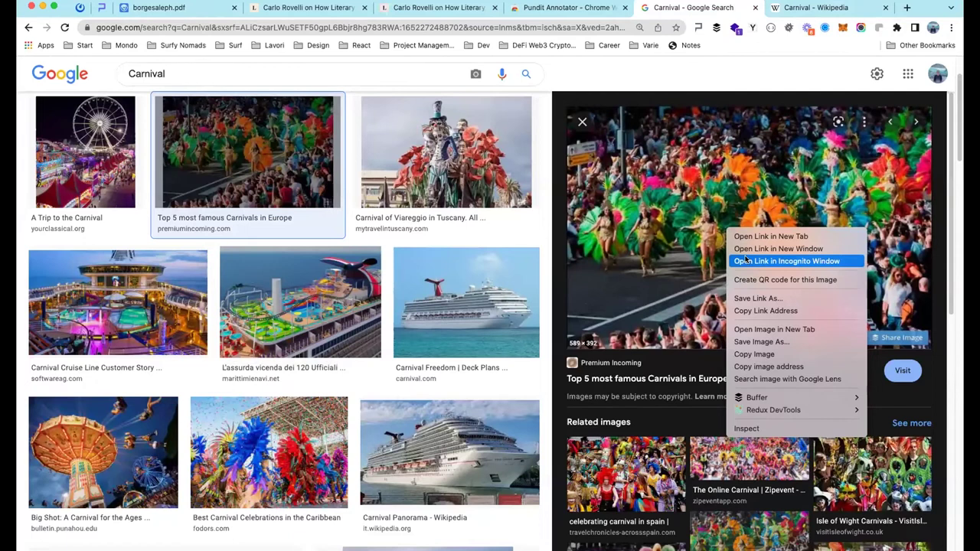
{"action": "left_click", "coordinate": [774, 328]}
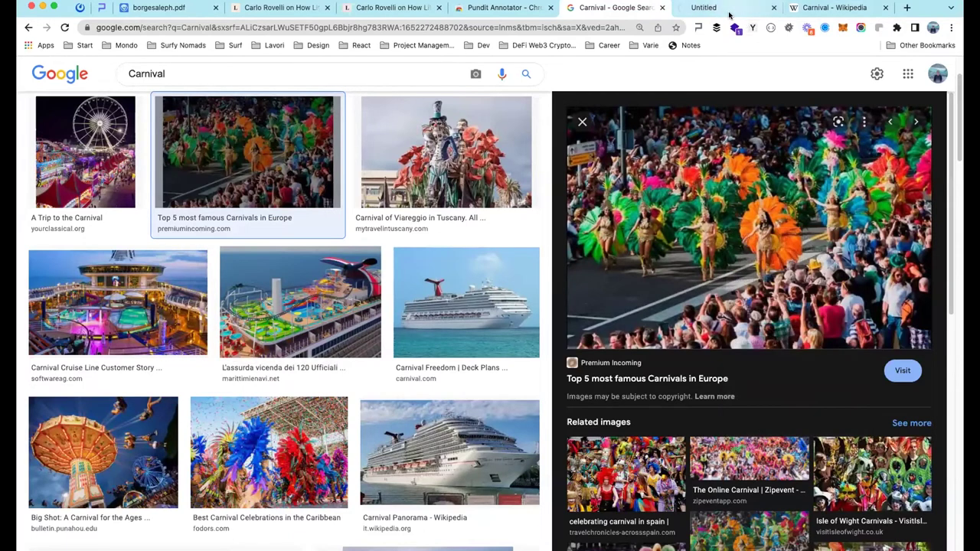
{"action": "left_click", "coordinate": [728, 9]}
{"action": "left_click", "coordinate": [522, 25]}
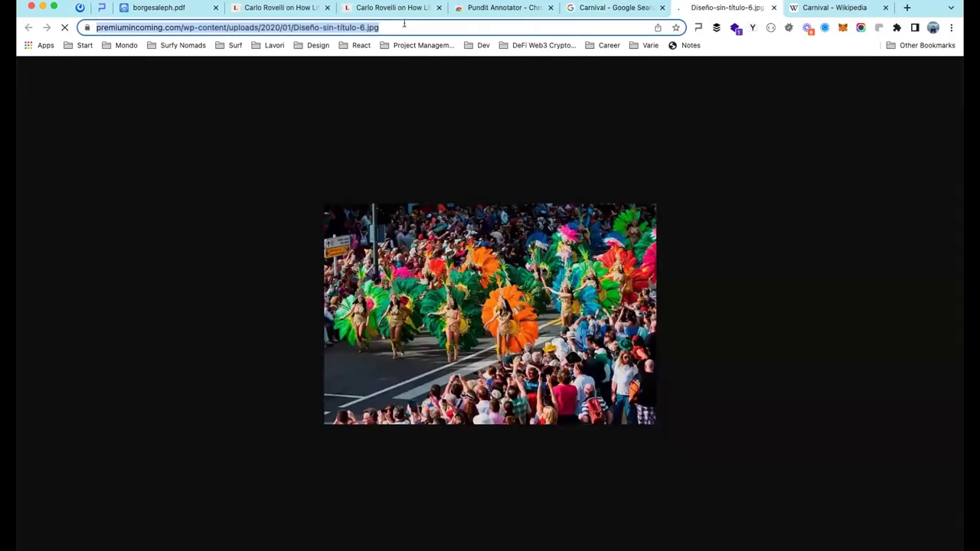
- Enter the copied image address as the object of the "is related to" relation in the borgesaleph.pdf annotation
{"action": "left_click", "coordinate": [187, 9]}
{"action": "left_click", "coordinate": [451, 209]}
{"action": "key", "text": "ctrl+v"}
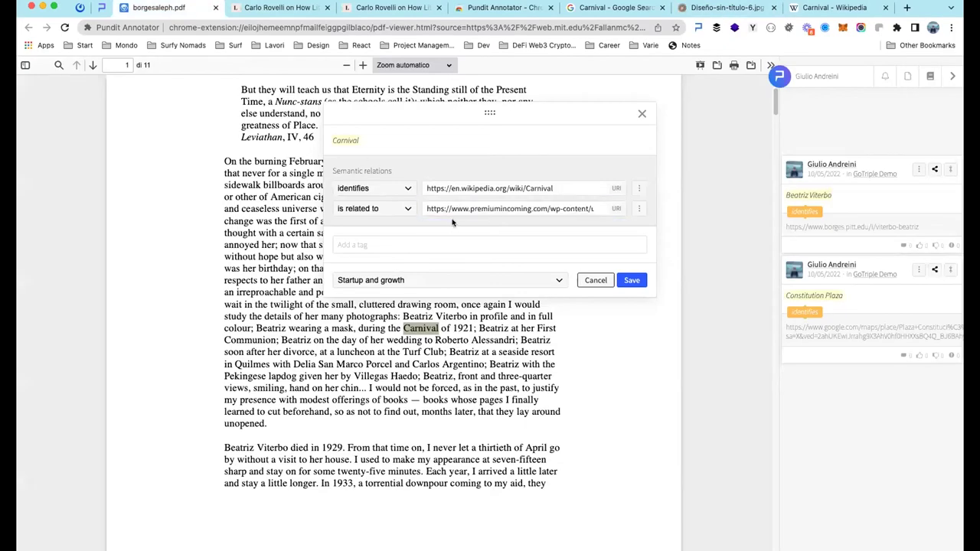
- Move the annotation dialog down off the beginning of the paragraph and save the Carnival annotation in the "Startup and growth" notebook
{"action": "left_click", "coordinate": [631, 280]}
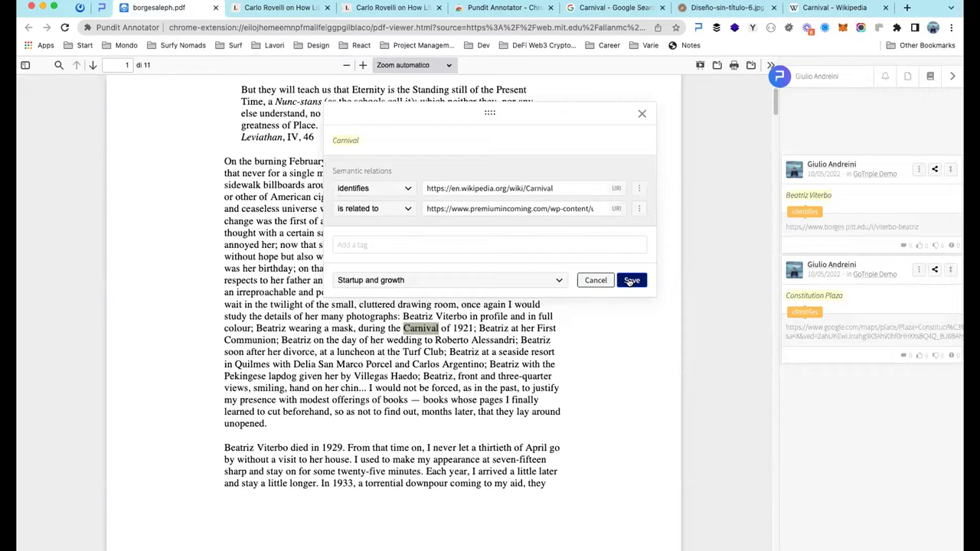
{"action": "left_click_drag", "start_coordinate": [532, 115], "coordinate": [582, 251]}
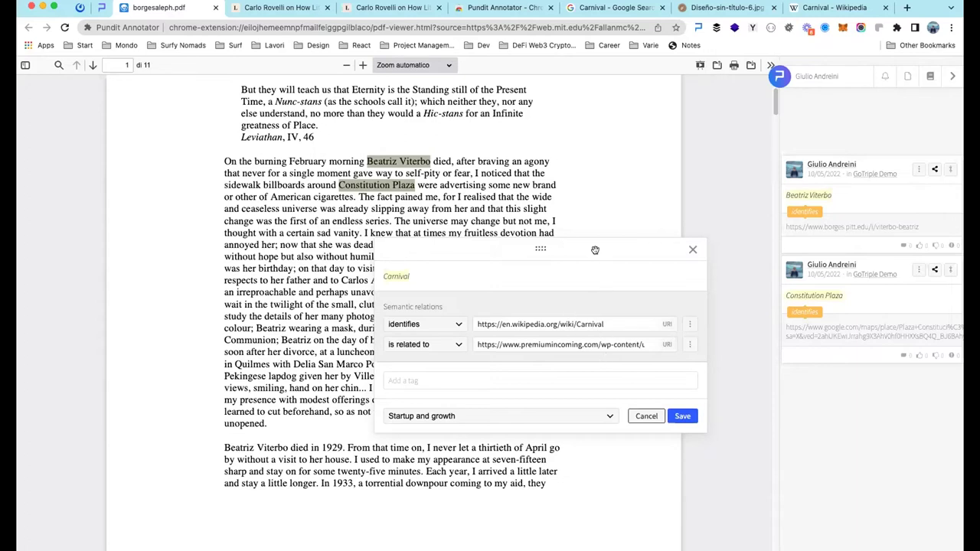
{"action": "left_click_drag", "start_coordinate": [595, 249], "coordinate": [596, 236]}
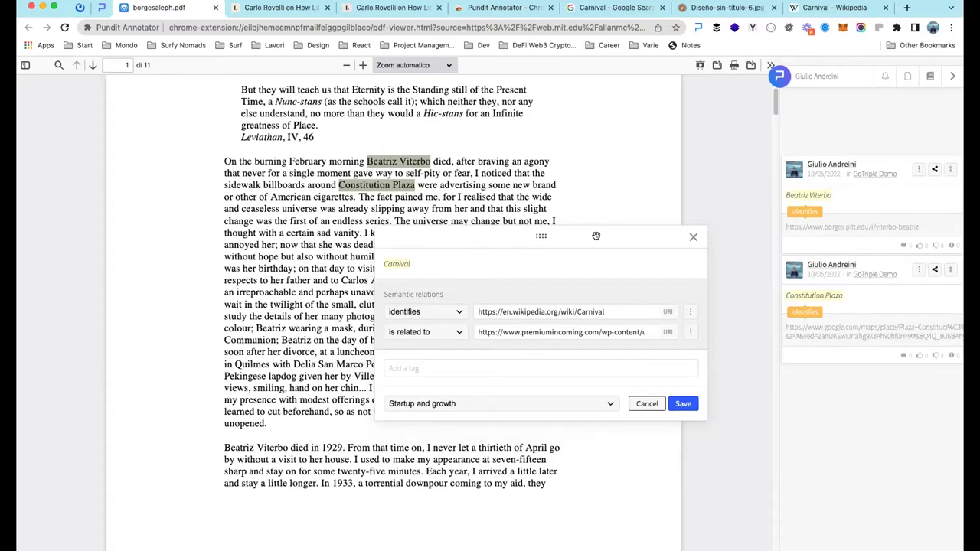
{"action": "left_click_drag", "start_coordinate": [596, 236], "coordinate": [592, 220]}
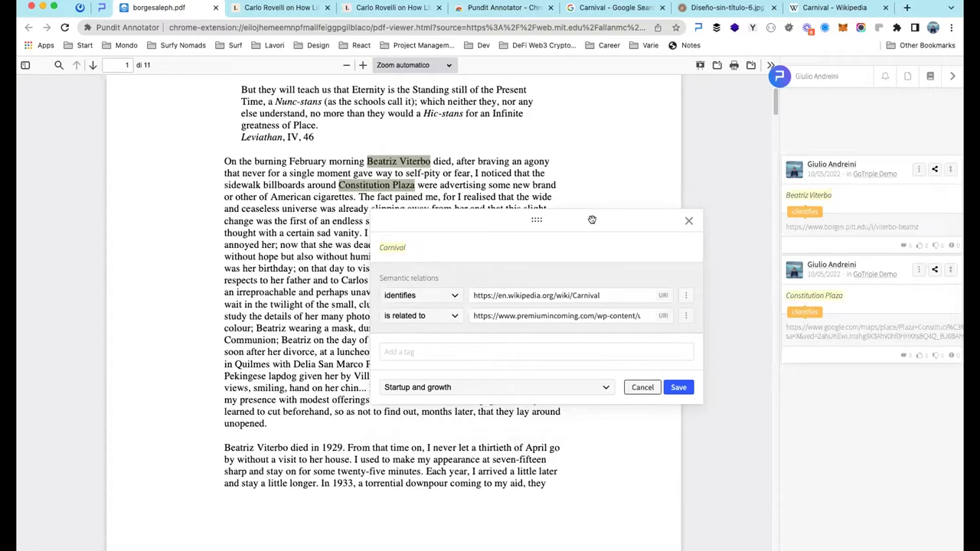
{"action": "left_click", "coordinate": [679, 388]}
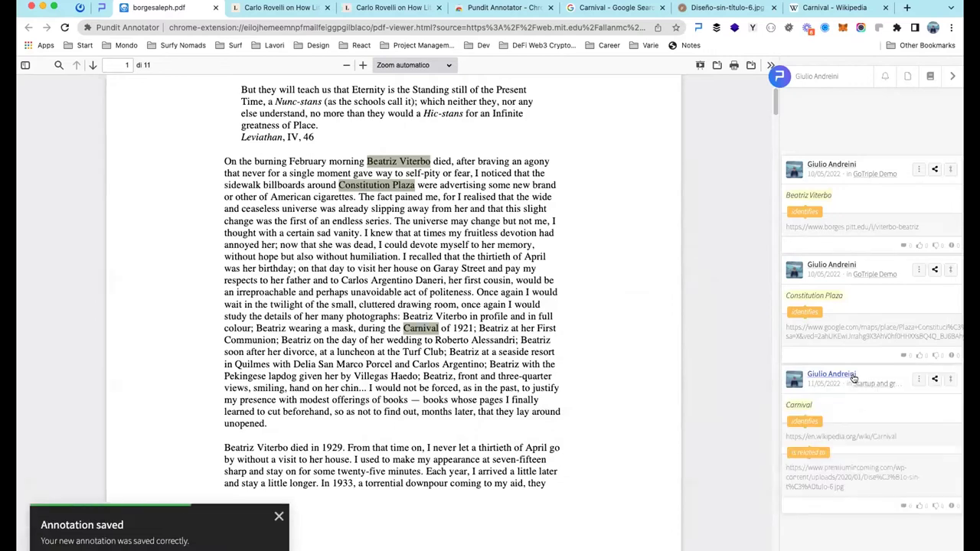
- Review the semantic annotations on page 1 of borgesaleph.pdf, including the Carnival relations
{"action": "scroll", "coordinate": [739, 464], "scroll_direction": "down", "scroll_amount": 4}
{"action": "scroll", "coordinate": [736, 452], "scroll_direction": "up", "scroll_amount": 4}
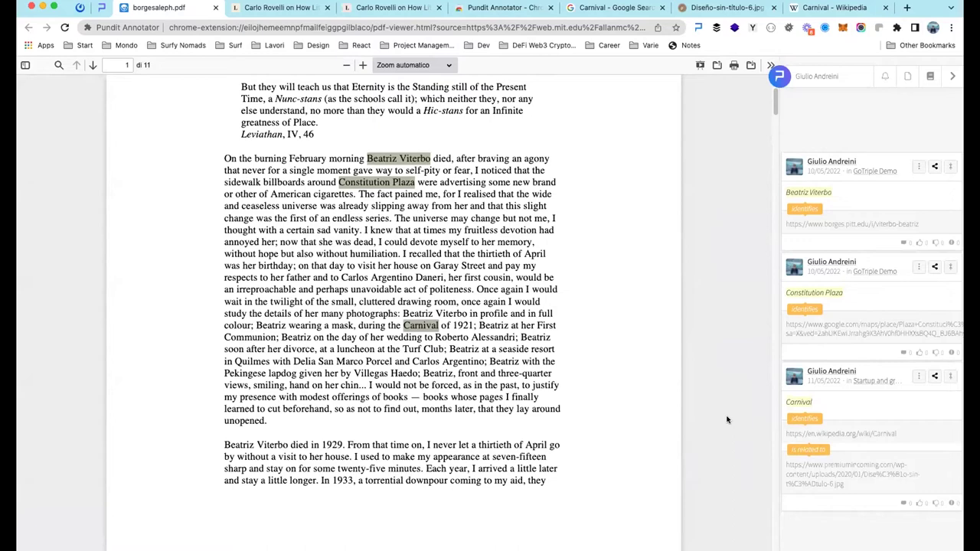
{"action": "scroll", "coordinate": [674, 265], "scroll_direction": "up", "scroll_amount": 5}
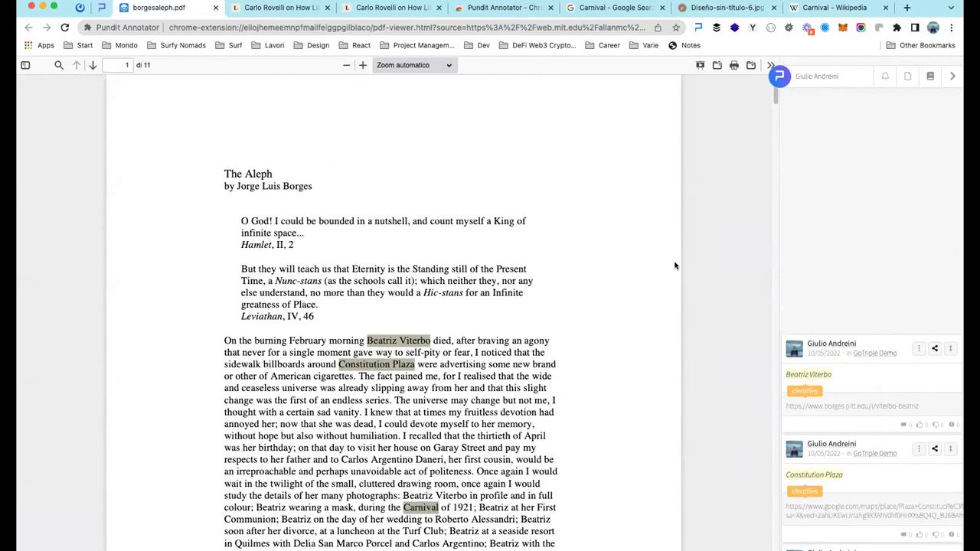
{"action": "scroll", "coordinate": [675, 265], "scroll_direction": "down", "scroll_amount": 15}
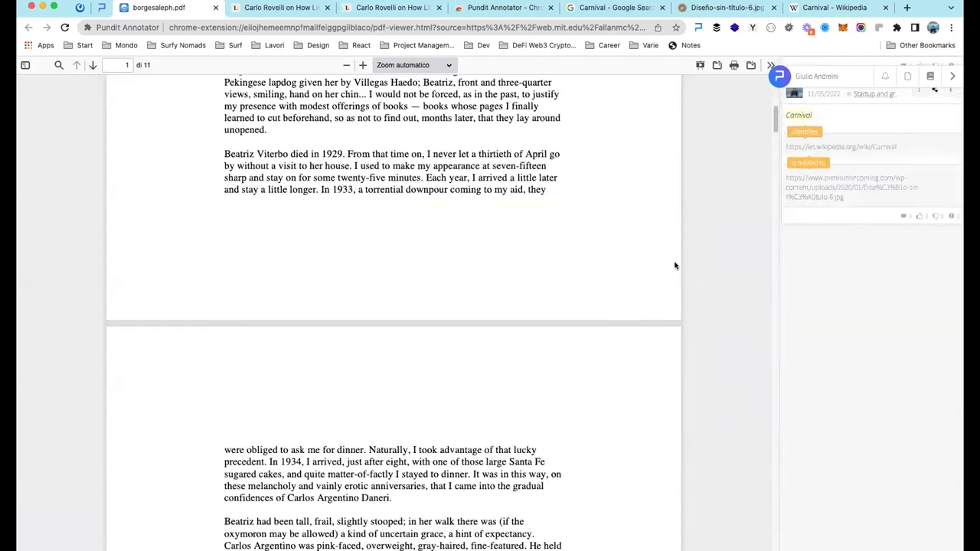
{"action": "scroll", "coordinate": [675, 265], "scroll_direction": "up", "scroll_amount": 15}
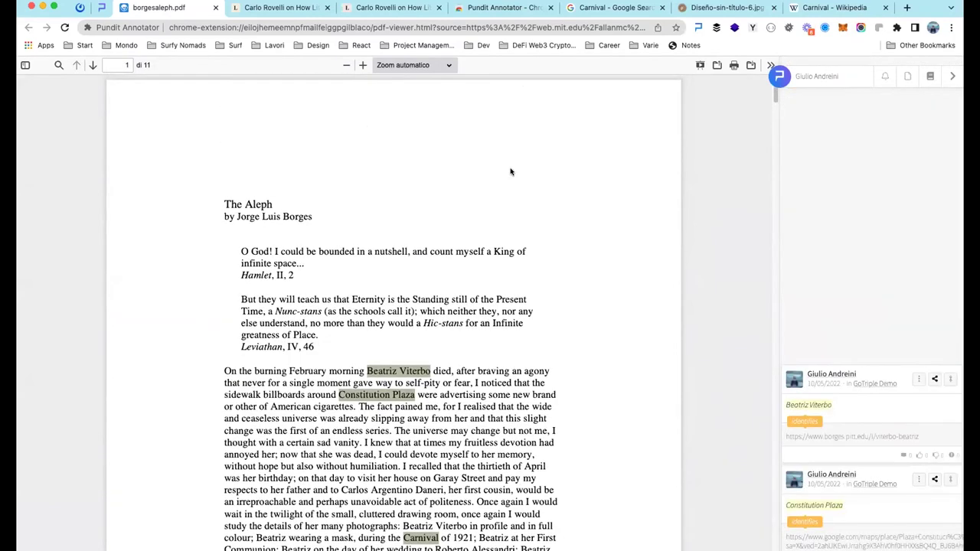
- Close the Pundit Hands-on session page and go to the "Sometimes, like children" annotation in the Carlo Rovelli article
{"action": "left_click", "coordinate": [100, 11]}
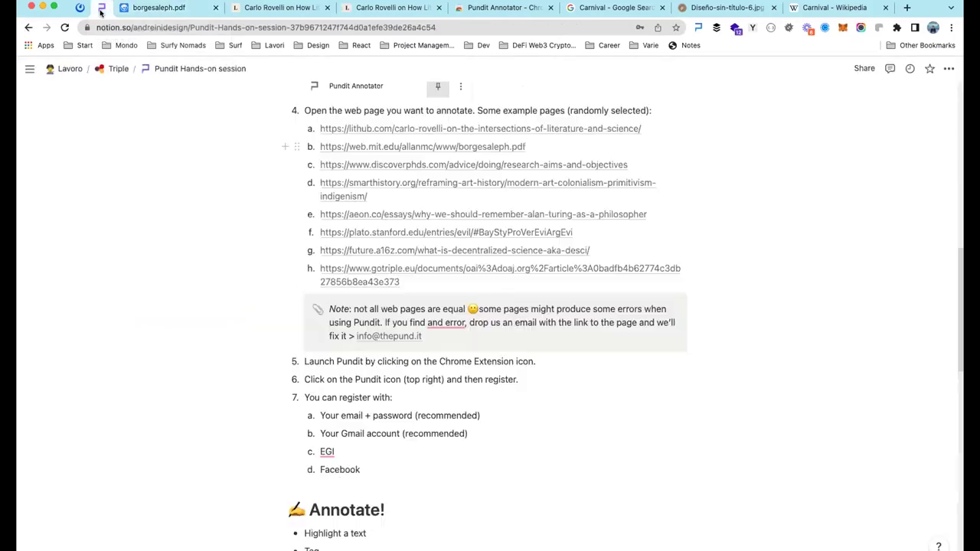
{"action": "key", "text": "super+w"}
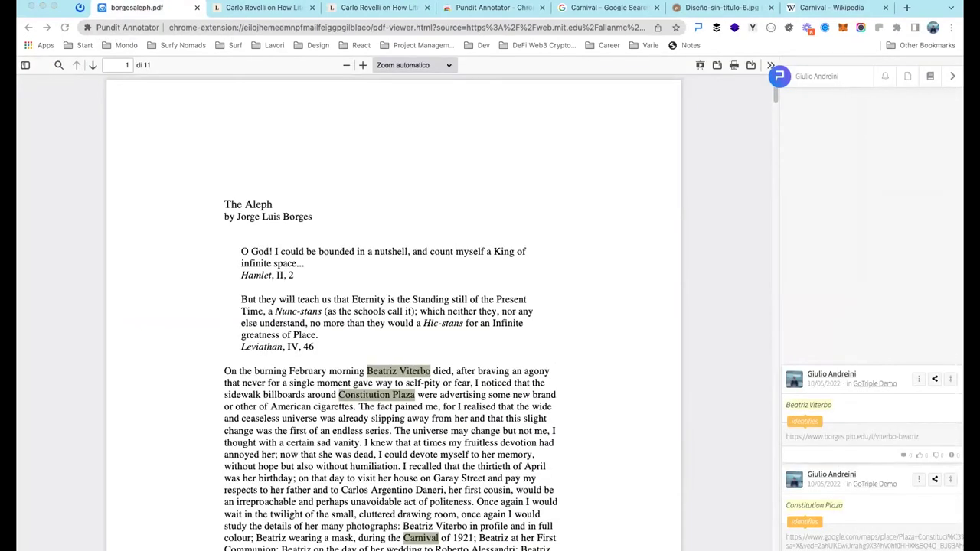
{"action": "left_click", "coordinate": [282, 9]}
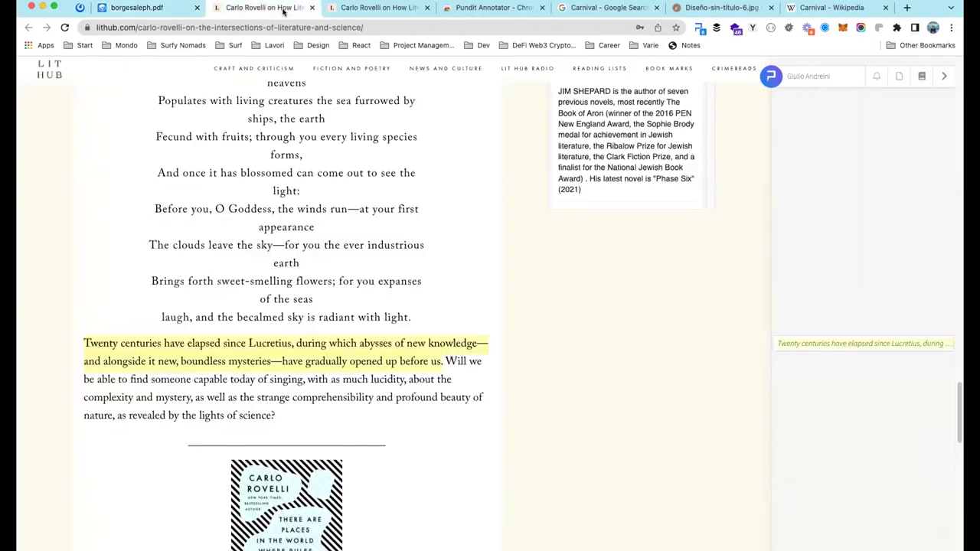
{"action": "scroll", "coordinate": [662, 308], "scroll_direction": "up", "scroll_amount": 5}
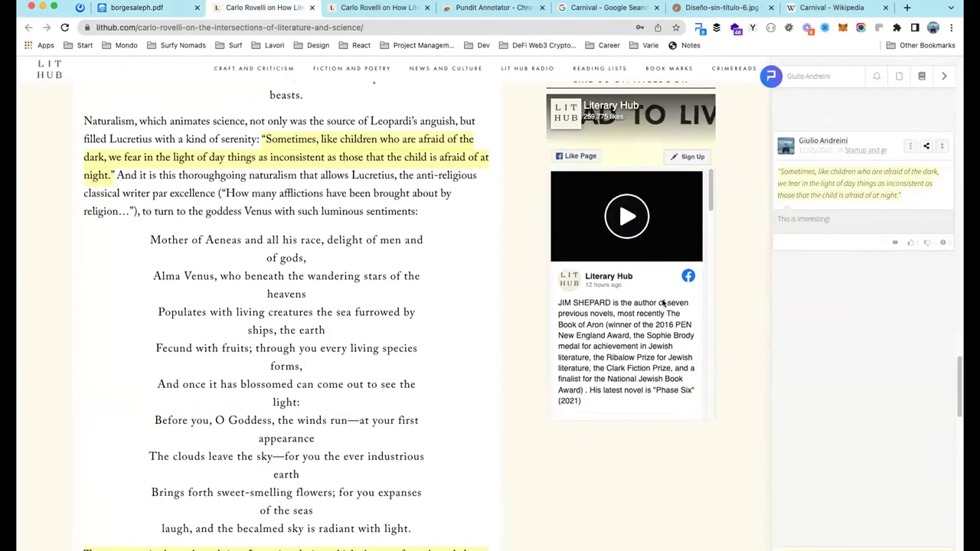
{"action": "scroll", "coordinate": [680, 305], "scroll_direction": "down", "scroll_amount": 4}
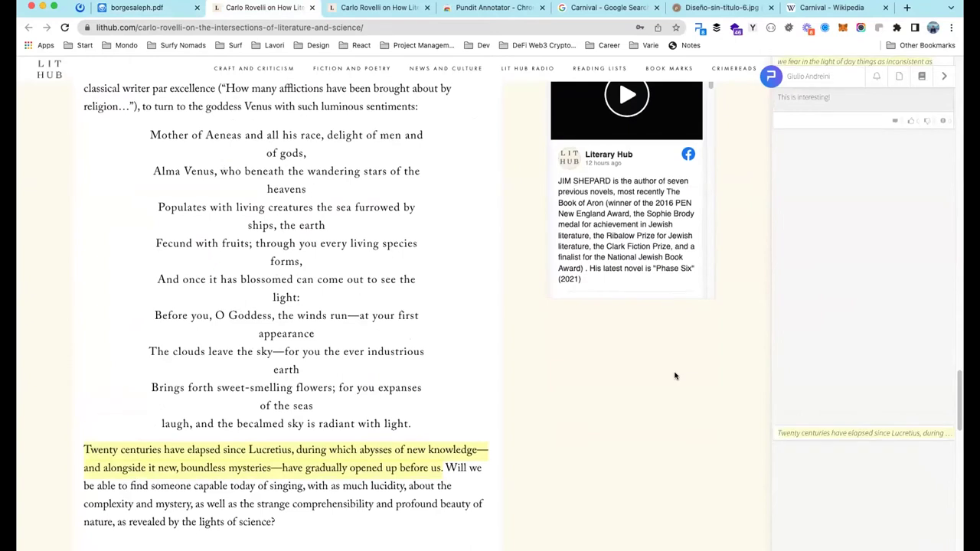
{"action": "scroll", "coordinate": [674, 376], "scroll_direction": "up", "scroll_amount": 7}
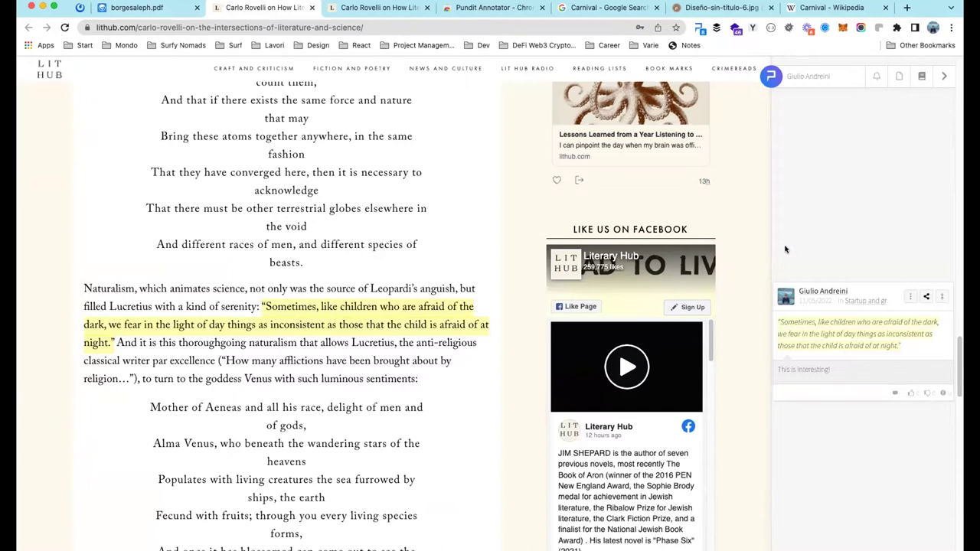
{"action": "scroll", "coordinate": [774, 241], "scroll_direction": "down", "scroll_amount": 2}
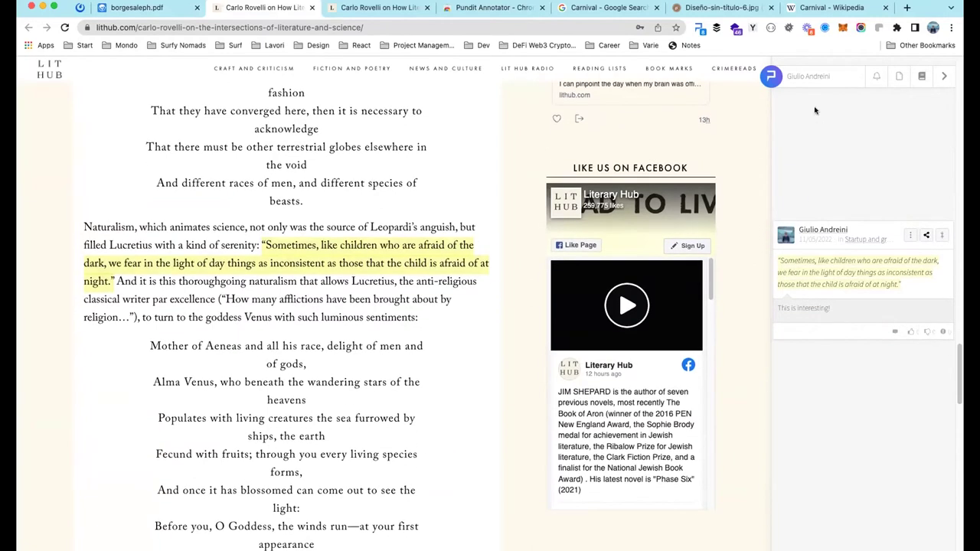
- Reply to the "Sometimes, like children" annotation with the comment "That's my comment!"
{"action": "left_click", "coordinate": [770, 78]}
{"action": "left_click", "coordinate": [923, 76]}
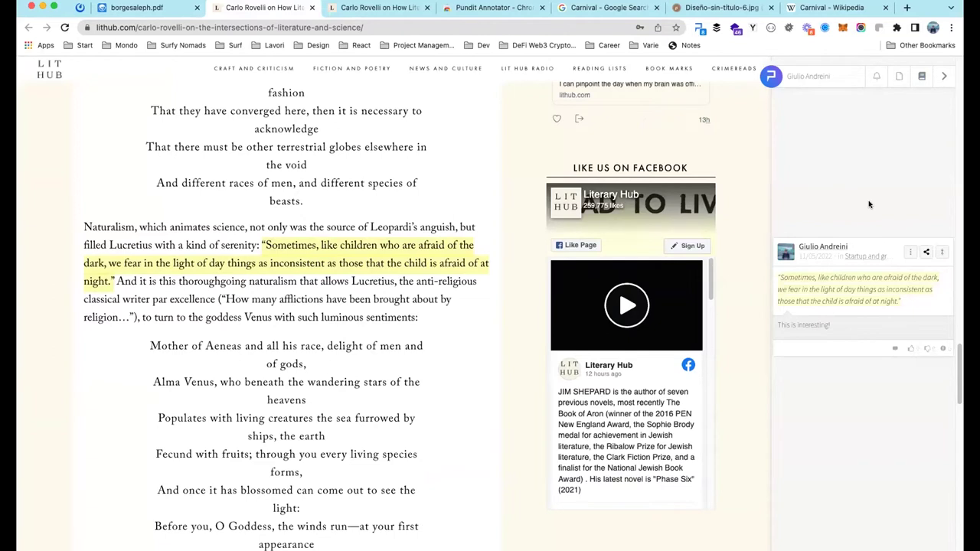
{"action": "scroll", "coordinate": [869, 204], "scroll_direction": "down", "scroll_amount": 1}
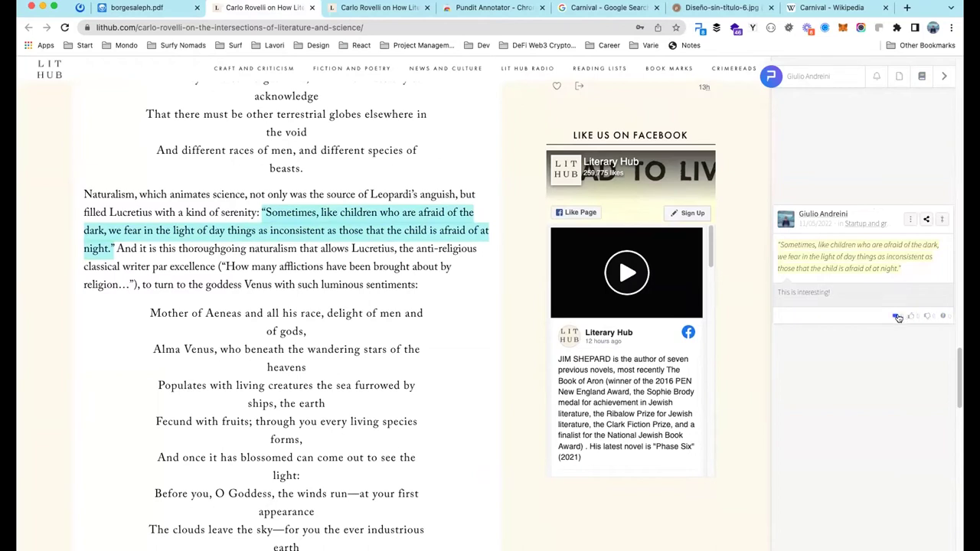
{"action": "left_click", "coordinate": [897, 317]}
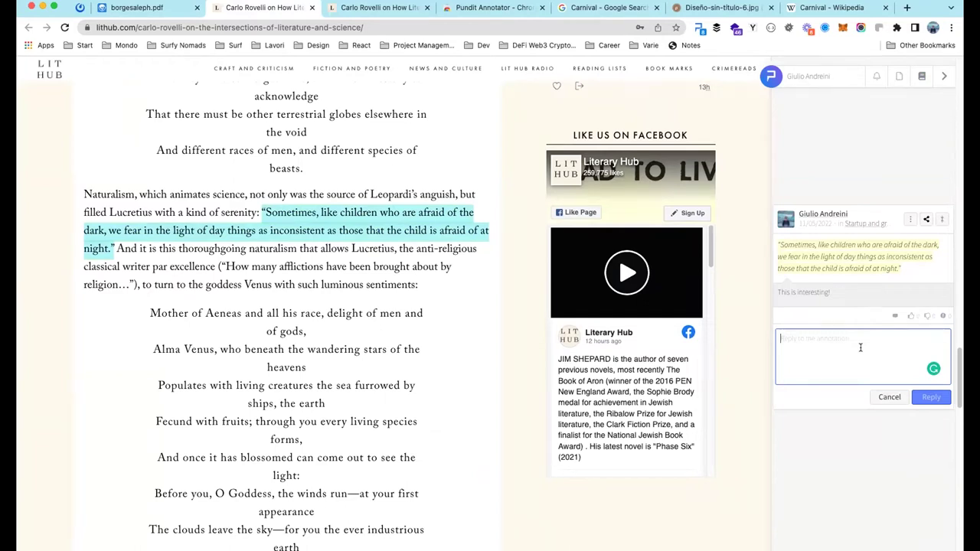
{"action": "type", "text": "That's my coomment!"}
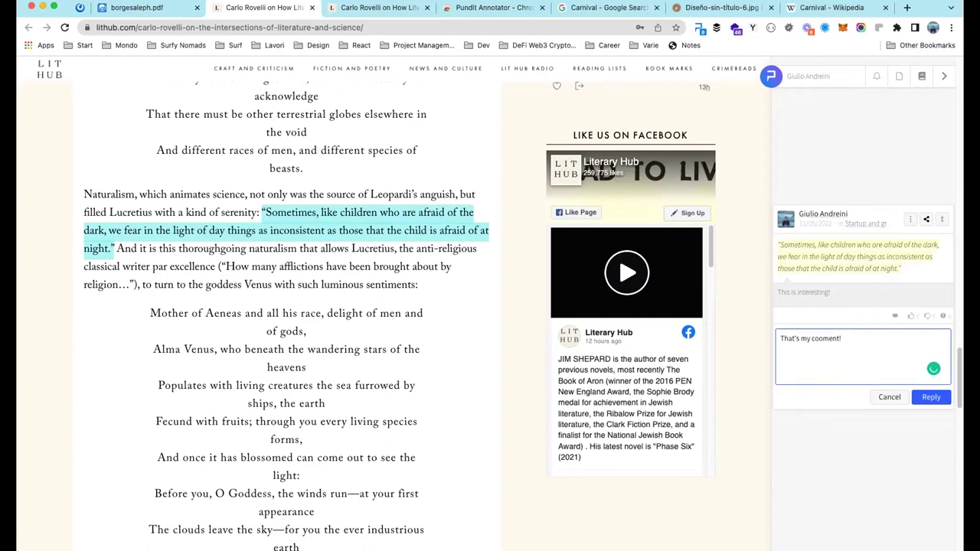
{"action": "key", "text": "BackSpace"}
{"action": "left_click", "coordinate": [931, 399]}
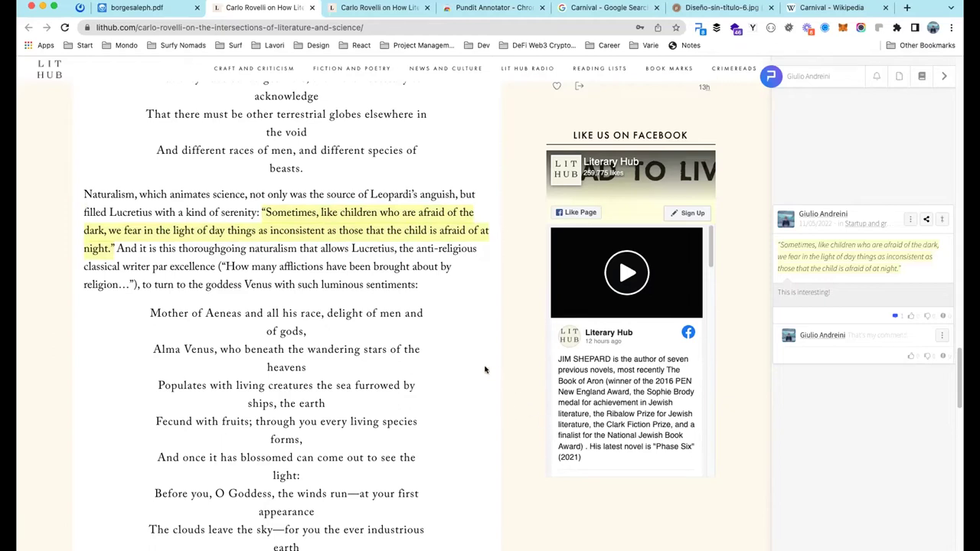
- Look through the Carlo Rovelli article from its title downward to review the highlighted passages and their sidebar annotations
{"action": "scroll", "coordinate": [485, 370], "scroll_direction": "up", "scroll_amount": 15}
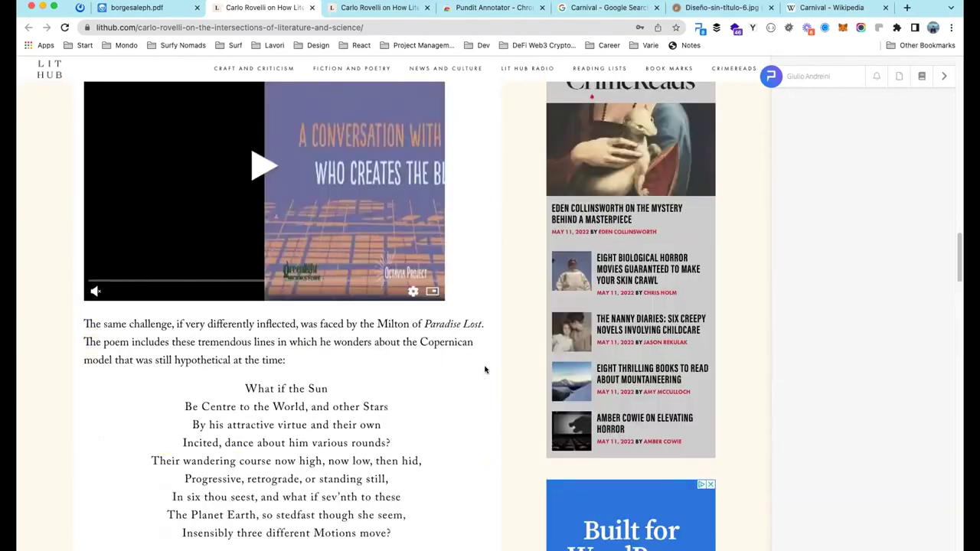
{"action": "scroll", "coordinate": [485, 370], "scroll_direction": "up", "scroll_amount": 20}
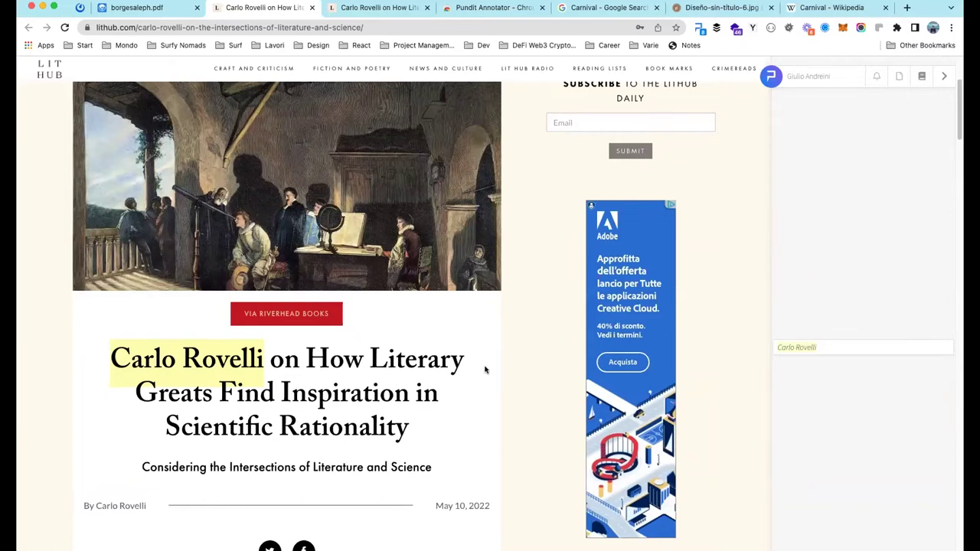
{"action": "scroll", "coordinate": [485, 370], "scroll_direction": "up", "scroll_amount": 1}
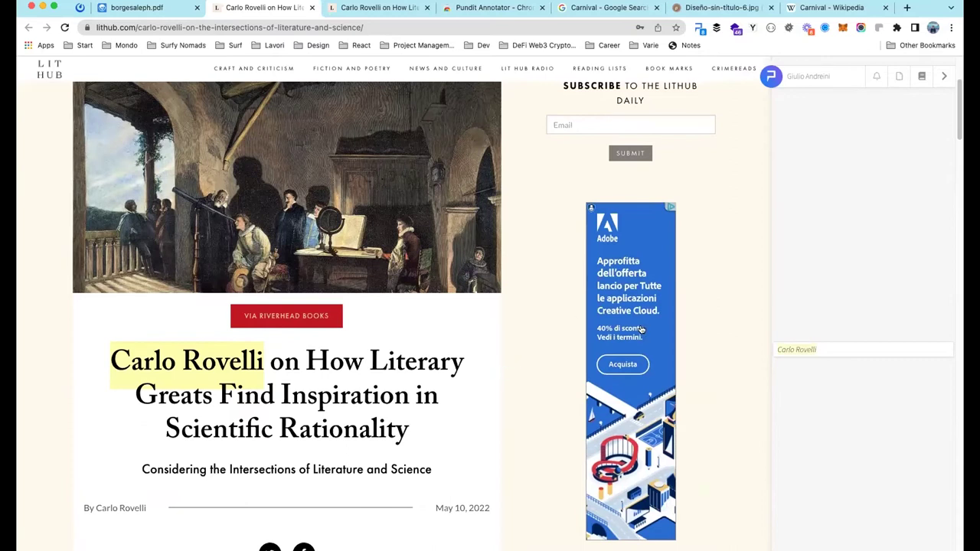
{"action": "scroll", "coordinate": [697, 351], "scroll_direction": "down", "scroll_amount": 4}
{"action": "scroll", "coordinate": [697, 351], "scroll_direction": "down", "scroll_amount": 15}
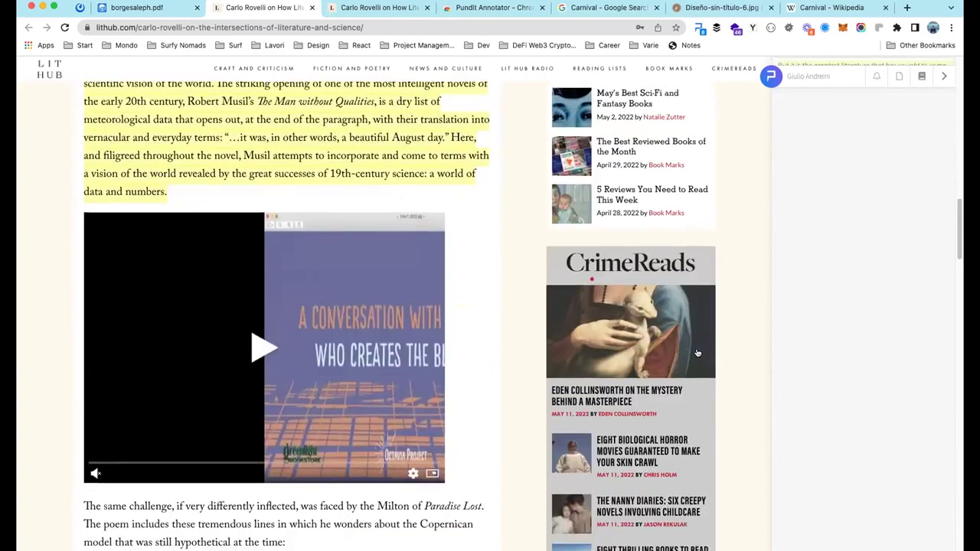
{"action": "scroll", "coordinate": [697, 353], "scroll_direction": "down", "scroll_amount": 3}
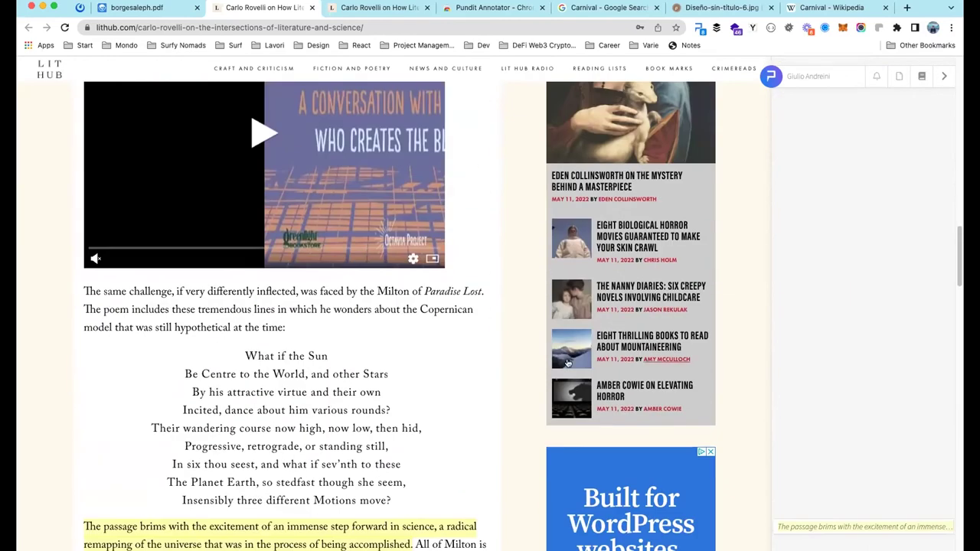
- Open the Pundit notebook settings on the Carlo Rovelli article and change the current notebook to GoTriple Demo
{"action": "scroll", "coordinate": [528, 358], "scroll_direction": "up", "scroll_amount": 4}
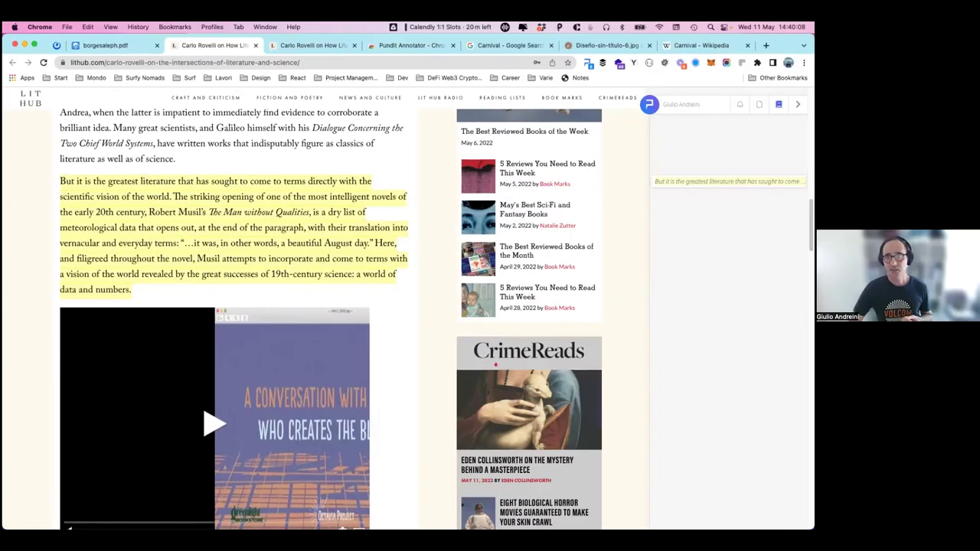
{"action": "left_click", "coordinate": [779, 104]}
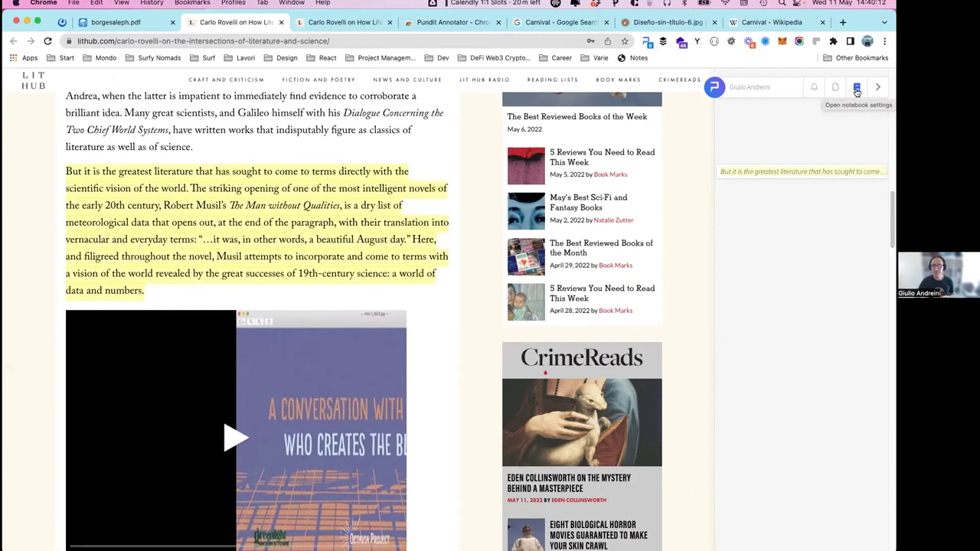
{"action": "left_click", "coordinate": [857, 89]}
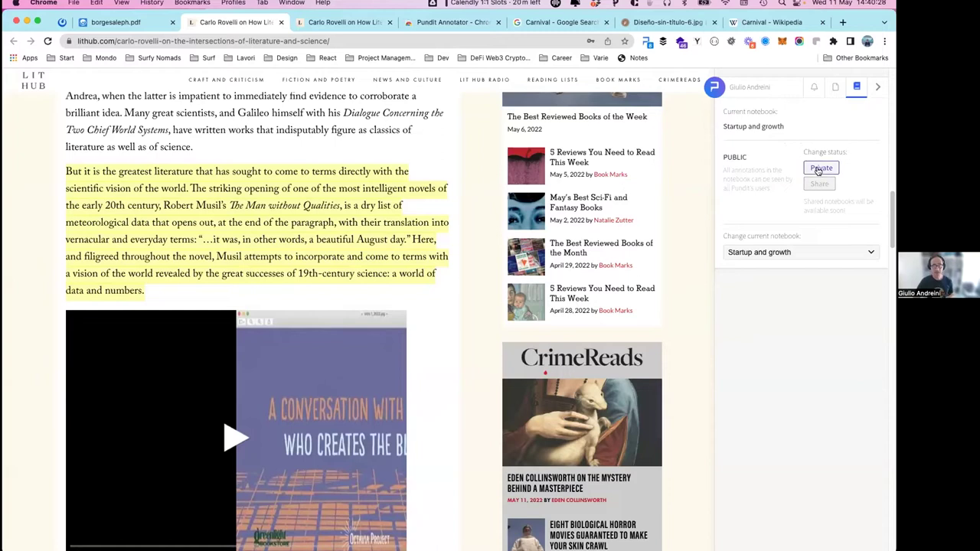
{"action": "left_click", "coordinate": [793, 253]}
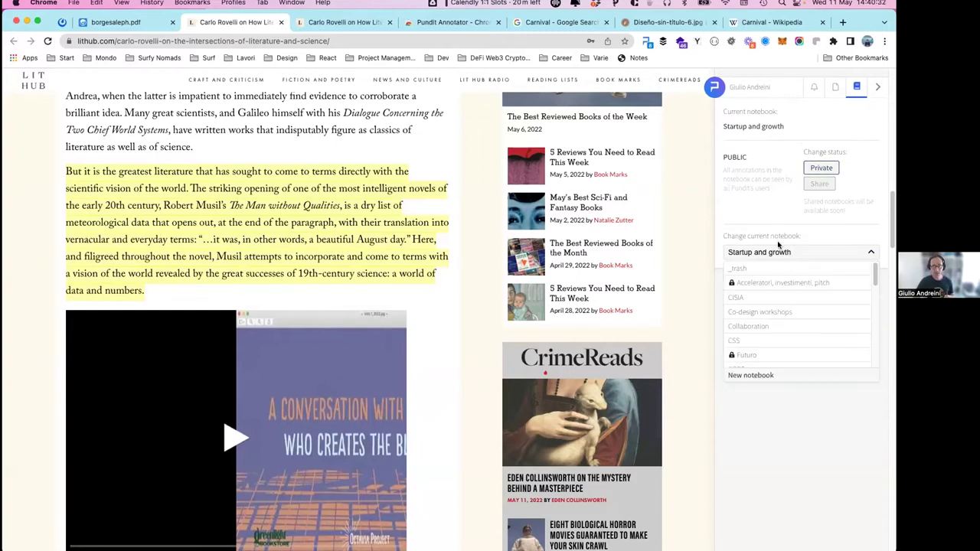
{"action": "left_click", "coordinate": [779, 252]}
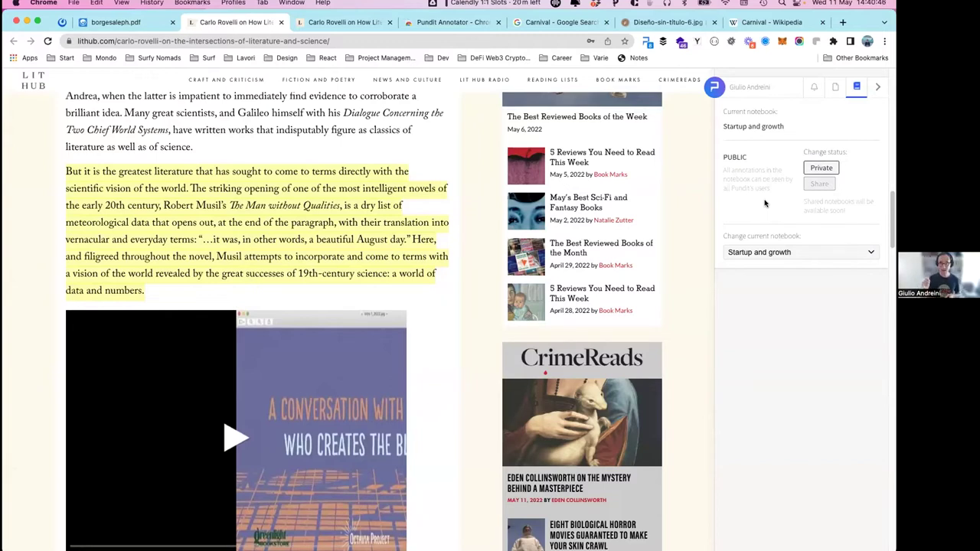
{"action": "left_click", "coordinate": [806, 254]}
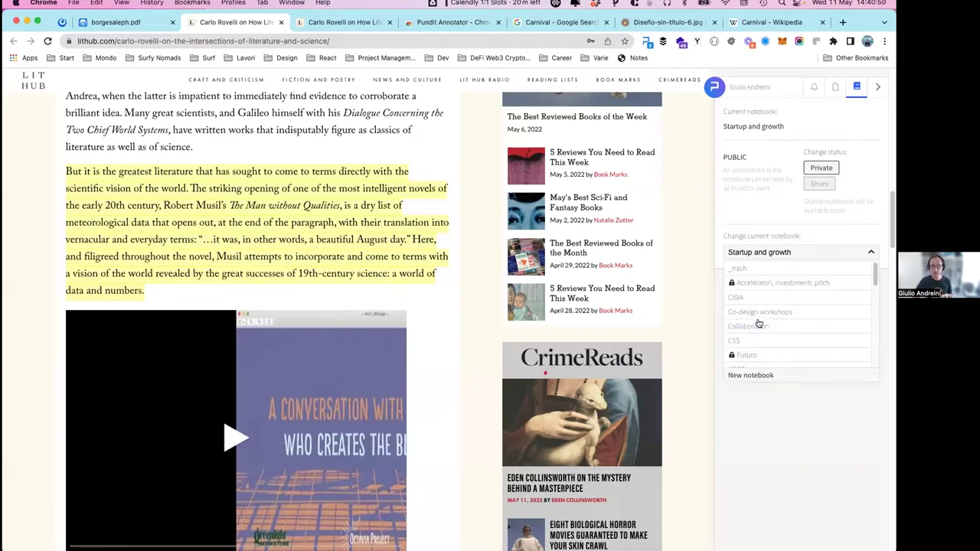
{"action": "scroll", "coordinate": [759, 330], "scroll_direction": "down", "scroll_amount": 5}
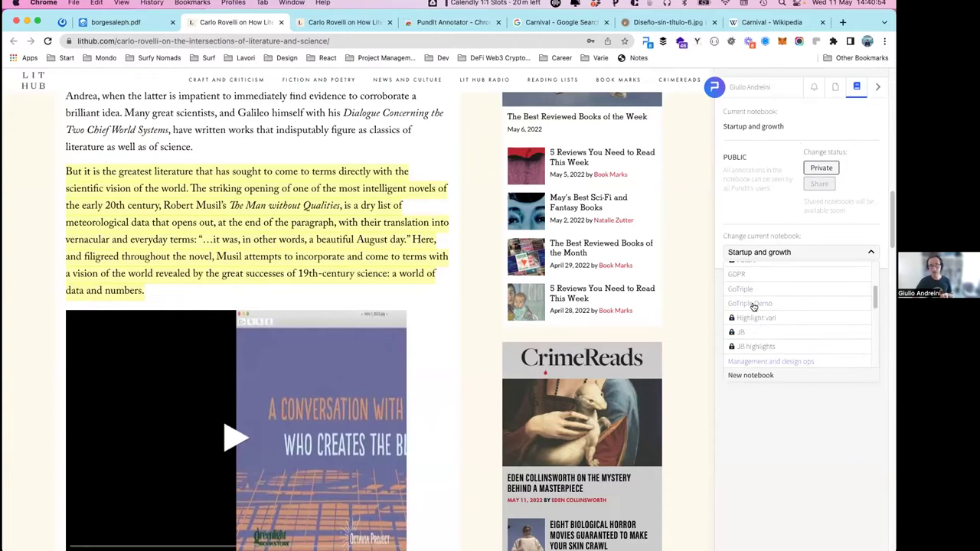
{"action": "left_click", "coordinate": [753, 304]}
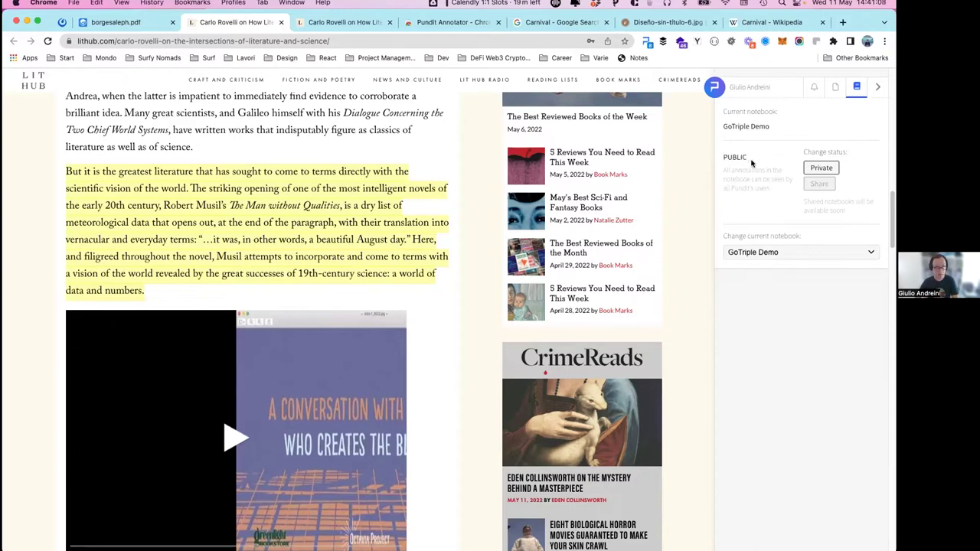
- Toggle the GoTriple Demo notebook's status between private and public, leave it public, and close the notebook settings
{"action": "left_click", "coordinate": [828, 169]}
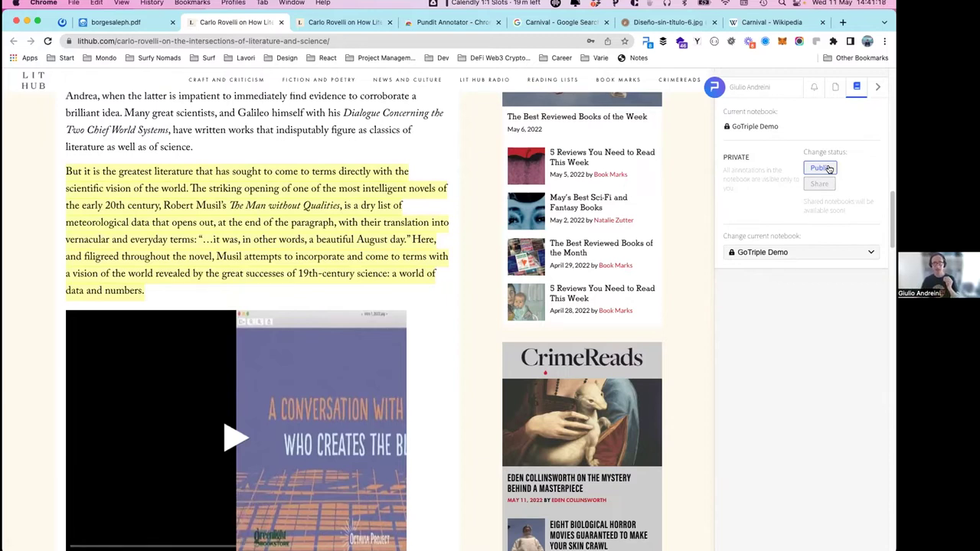
{"action": "left_click", "coordinate": [828, 168]}
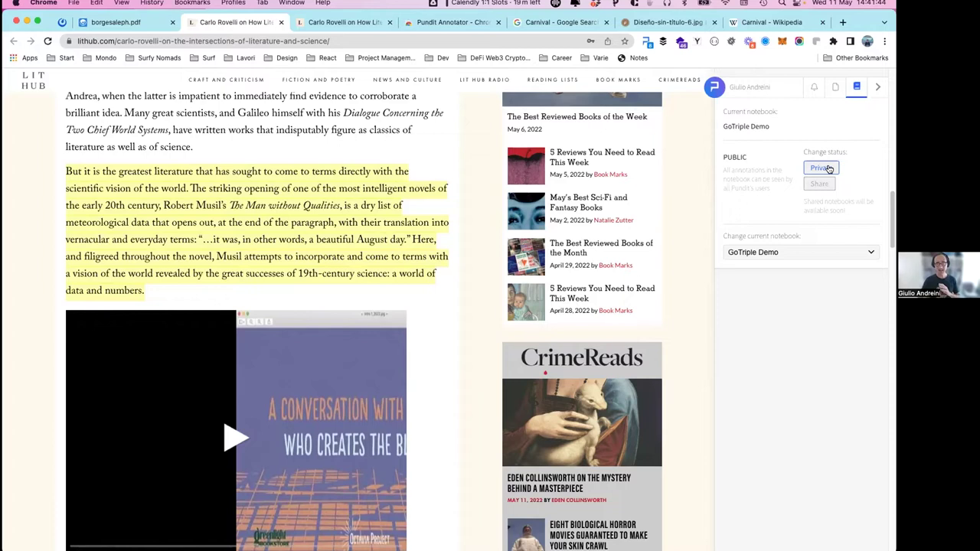
{"action": "left_click", "coordinate": [828, 168]}
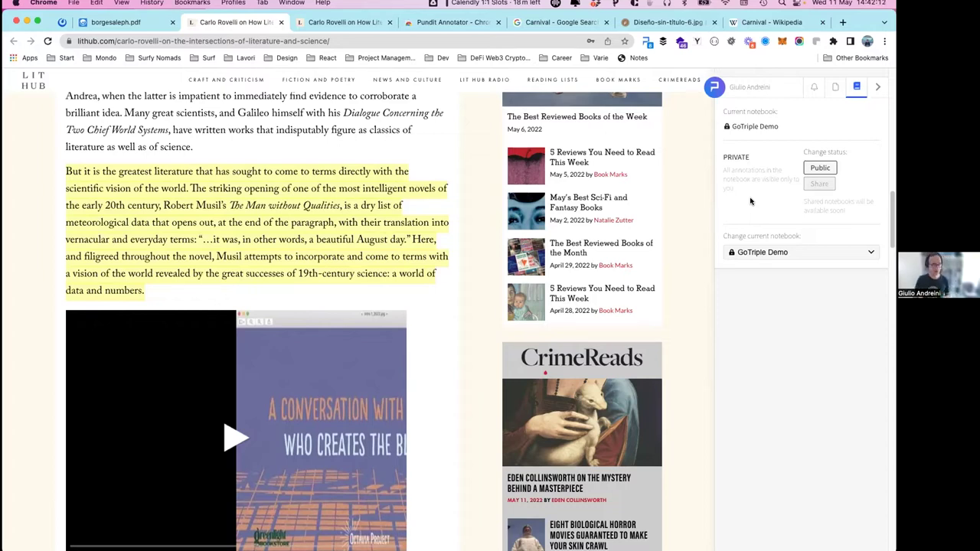
{"action": "left_click", "coordinate": [783, 255]}
{"action": "scroll", "coordinate": [796, 315], "scroll_direction": "up", "scroll_amount": 5}
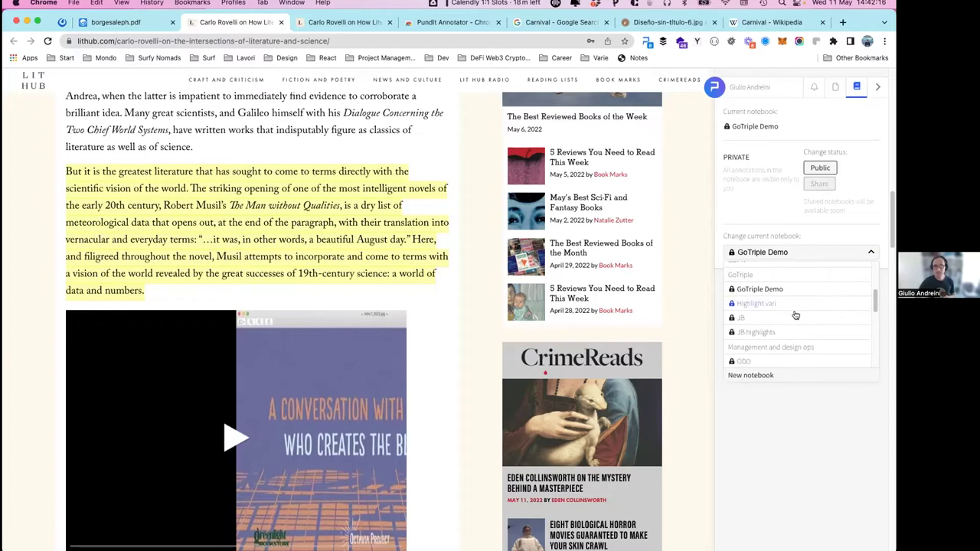
{"action": "scroll", "coordinate": [795, 315], "scroll_direction": "down", "scroll_amount": 5}
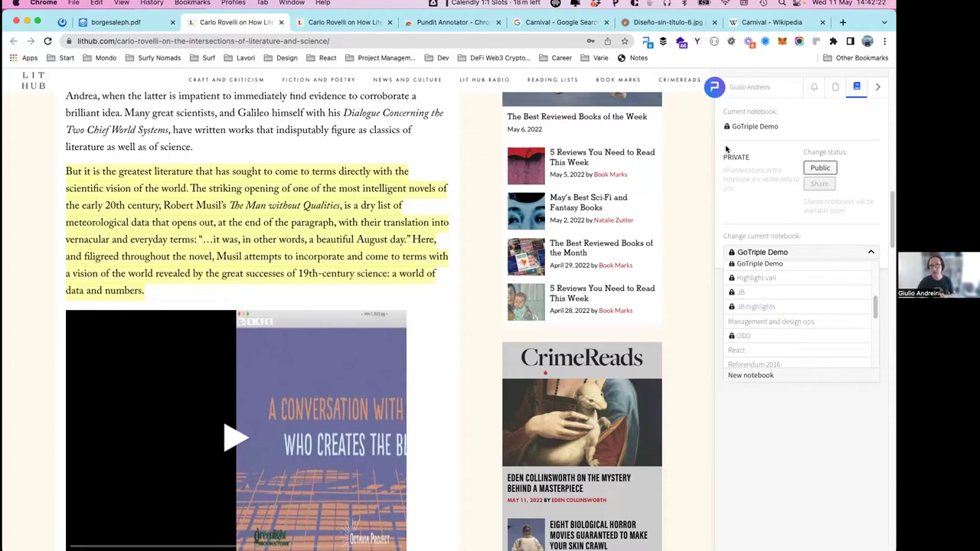
{"action": "left_click", "coordinate": [818, 169]}
{"action": "left_click", "coordinate": [772, 253]}
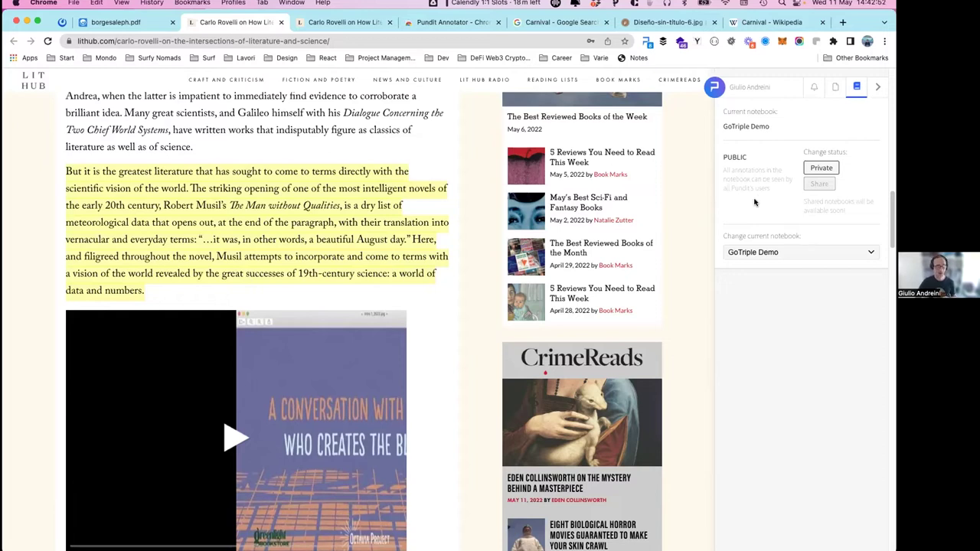
{"action": "left_click", "coordinate": [859, 87]}
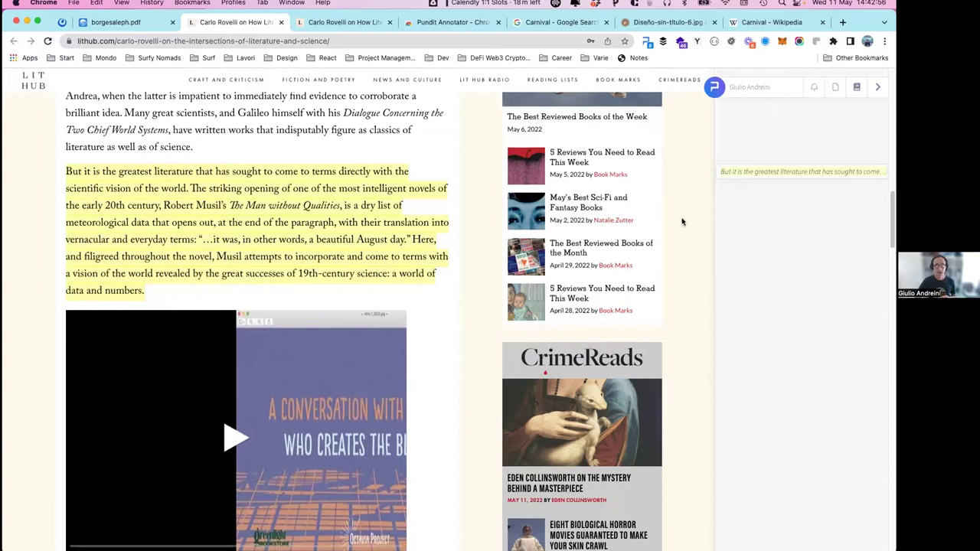
- Move the "I am talking about Lucretius" annotation to the GoTriple Demo notebook
{"action": "left_click", "coordinate": [772, 176]}
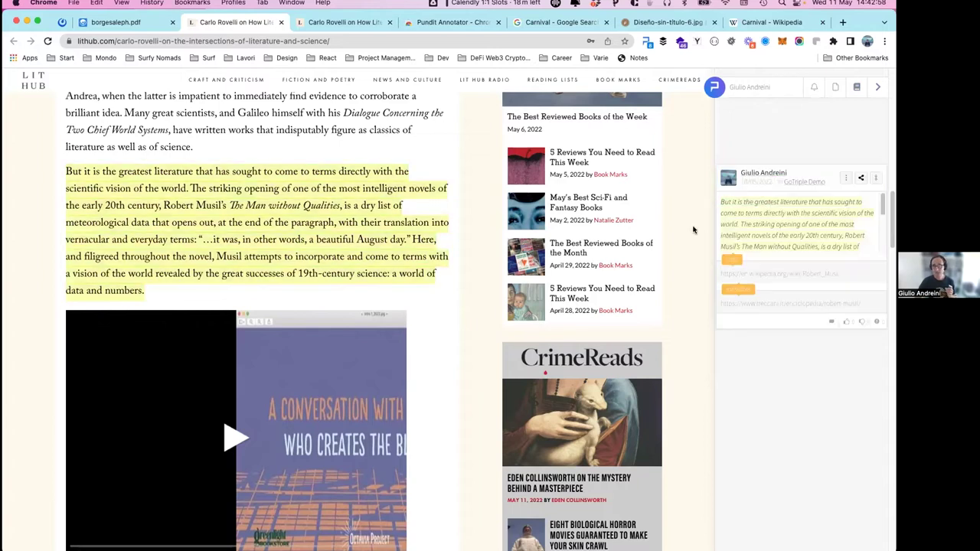
{"action": "scroll", "coordinate": [693, 228], "scroll_direction": "down", "scroll_amount": 15}
{"action": "scroll", "coordinate": [727, 227], "scroll_direction": "down", "scroll_amount": 3}
{"action": "left_click", "coordinate": [755, 240]}
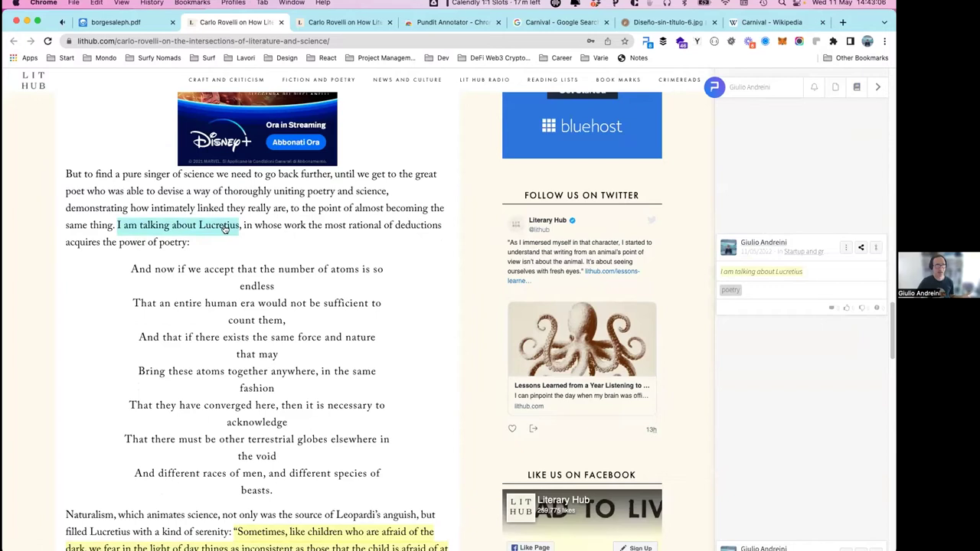
{"action": "left_click", "coordinate": [846, 249]}
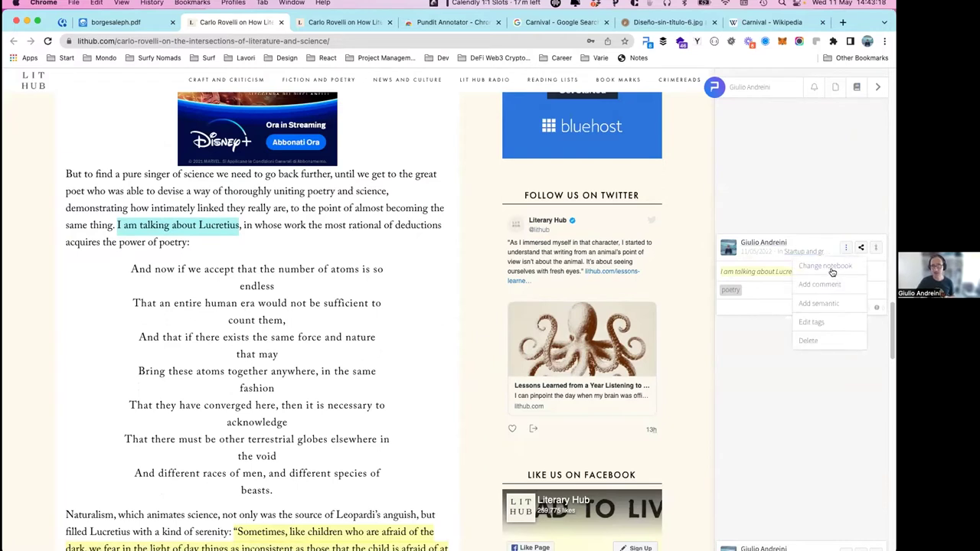
{"action": "left_click", "coordinate": [834, 268]}
{"action": "left_click", "coordinate": [808, 282]}
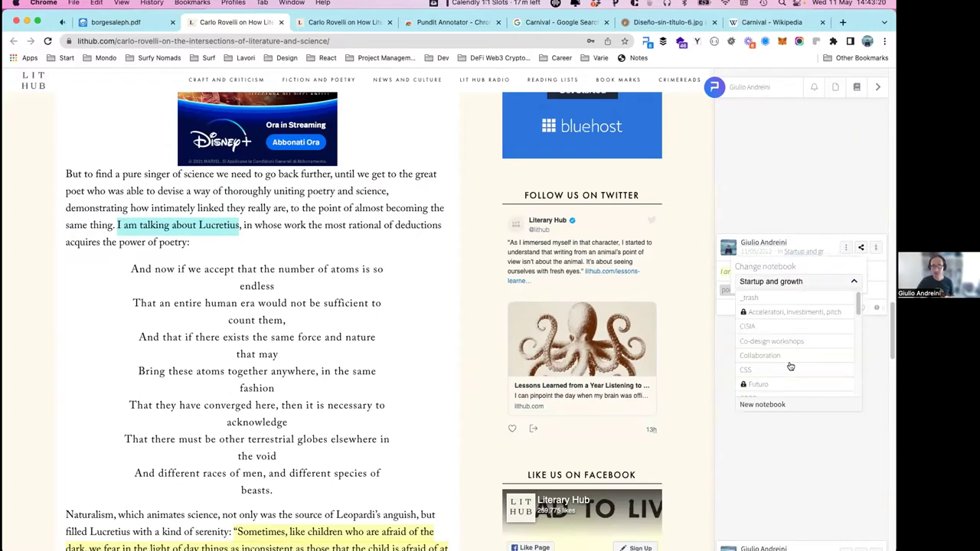
{"action": "scroll", "coordinate": [793, 366], "scroll_direction": "down", "scroll_amount": 2}
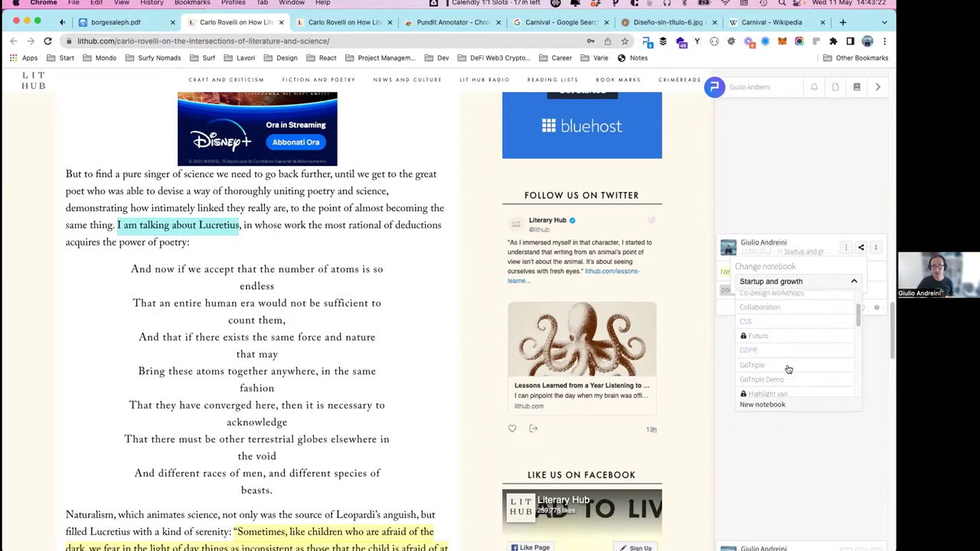
{"action": "left_click", "coordinate": [774, 383]}
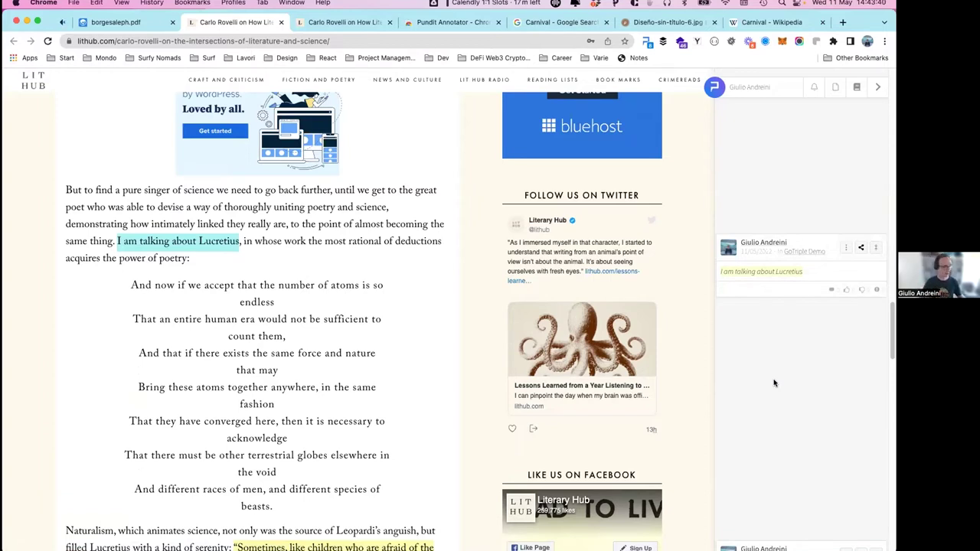
- Copy the share link of the "I am talking about Lucretius" annotation
{"action": "left_click", "coordinate": [845, 247]}
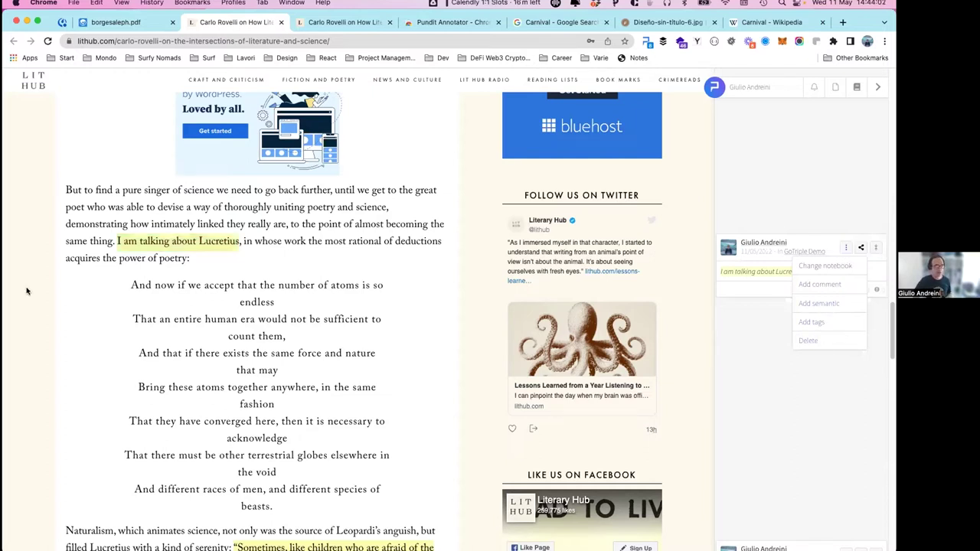
{"action": "left_click", "coordinate": [846, 248]}
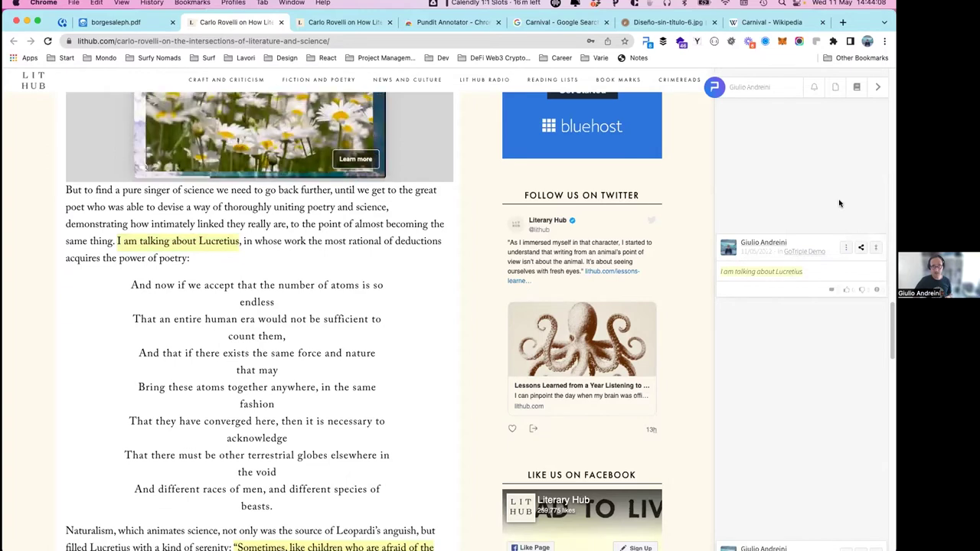
{"action": "left_click", "coordinate": [860, 250]}
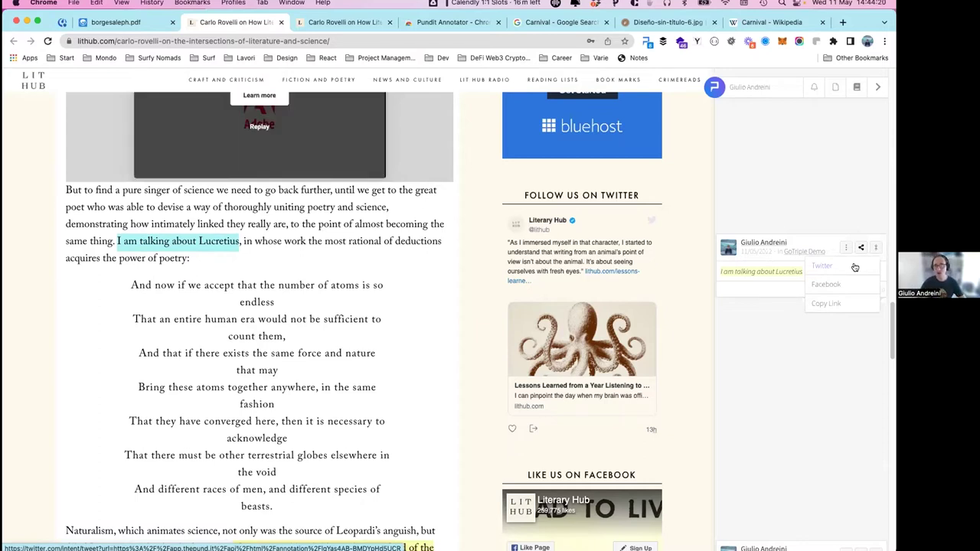
{"action": "left_click", "coordinate": [832, 305]}
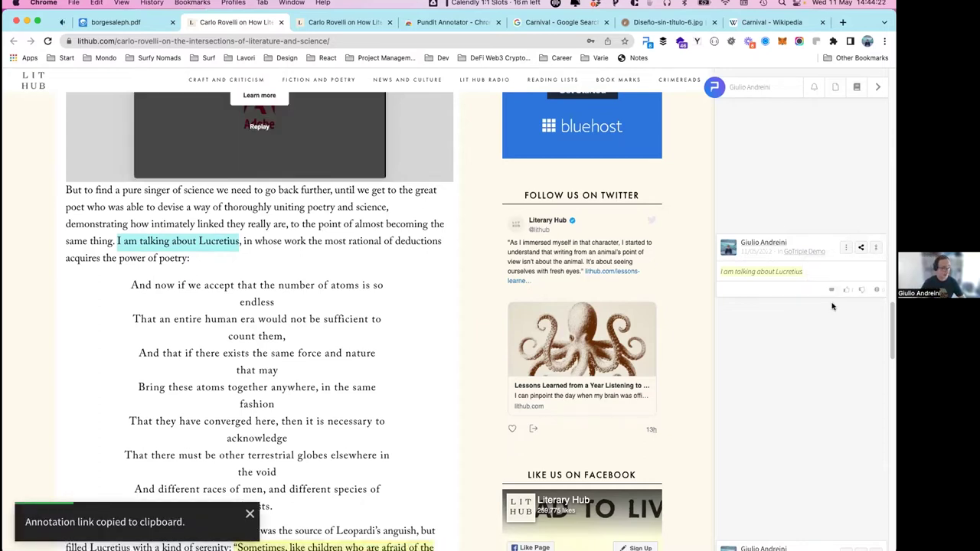
{"action": "left_click", "coordinate": [861, 247]}
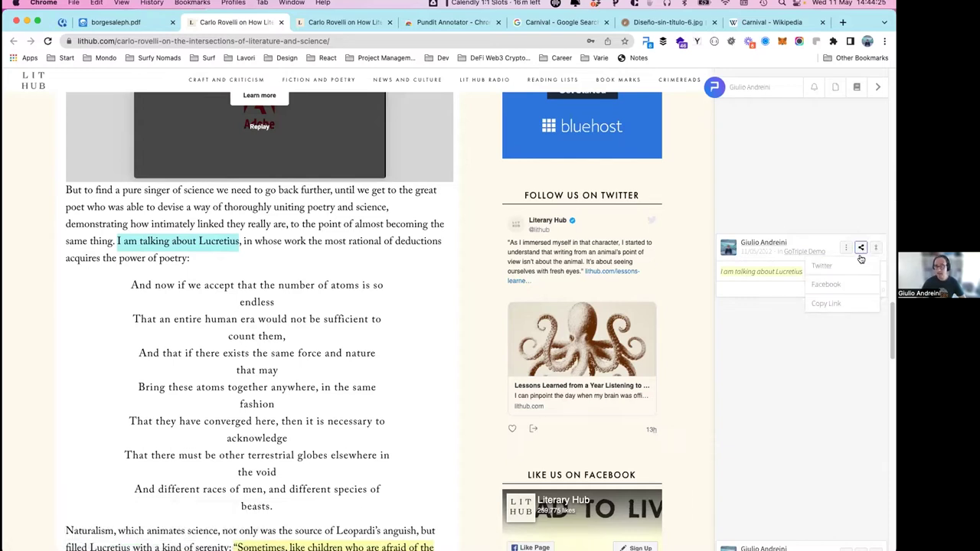
{"action": "left_click", "coordinate": [826, 304]}
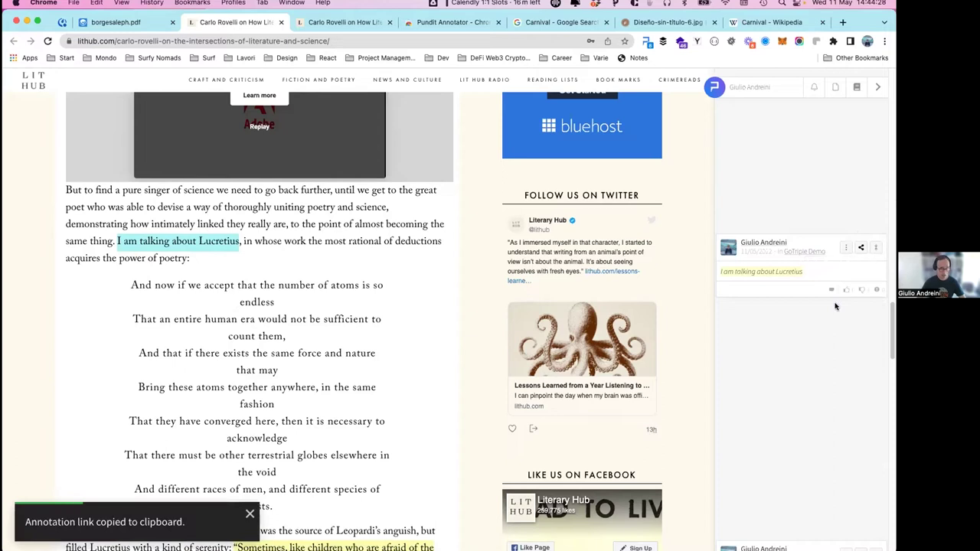
- View the shared annotation through its copied link in an incognito window and close that window
{"action": "key", "text": "super+shift+n"}
{"action": "key", "text": "super+v"}
{"action": "key", "text": "Return"}
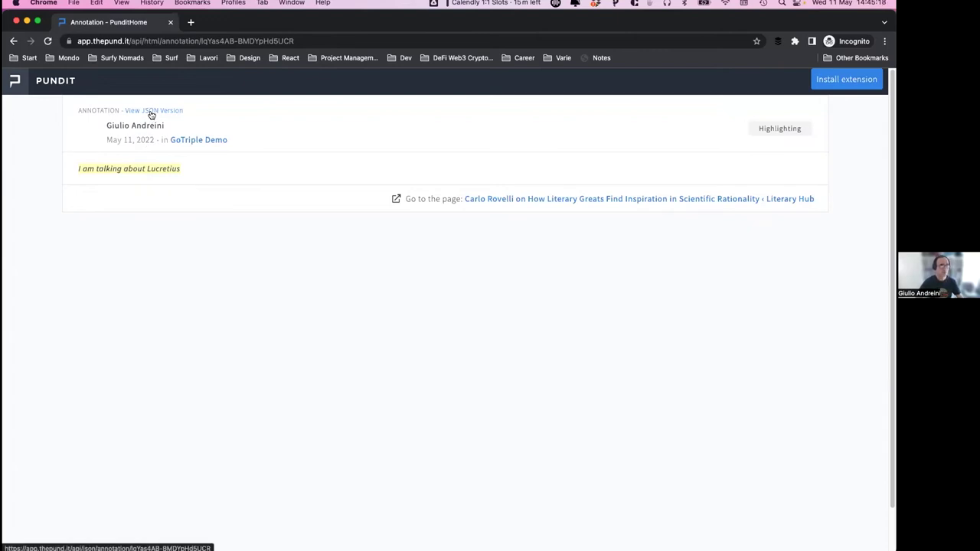
{"action": "left_click", "coordinate": [16, 21]}
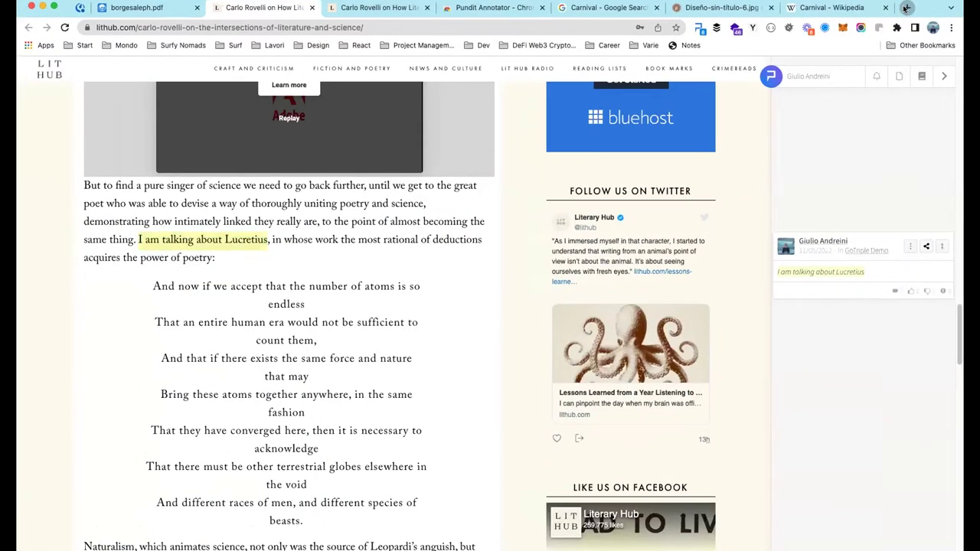
- Open the copied annotation link in a new tab of the regular browser window
{"action": "left_click", "coordinate": [906, 7]}
{"action": "key", "text": "ctrl+v"}
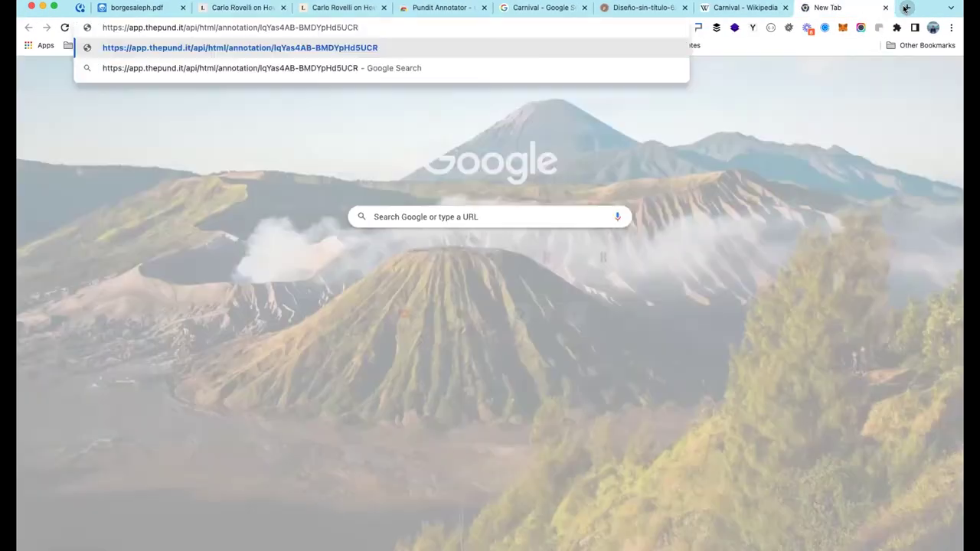
{"action": "key", "text": "Return"}
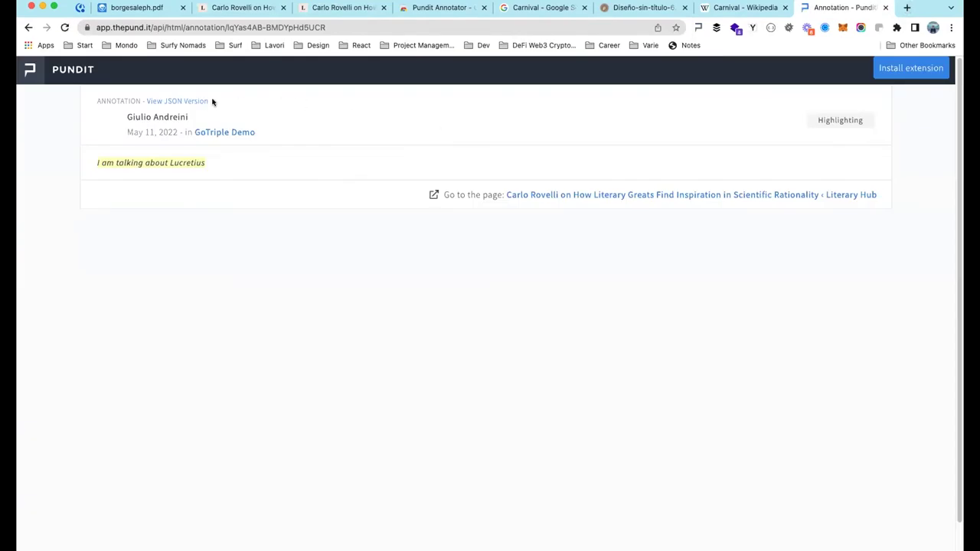
- Examine the JSON version of the shared annotation, close it, and return to the Carlo Rovelli article
{"action": "left_click", "coordinate": [185, 103]}
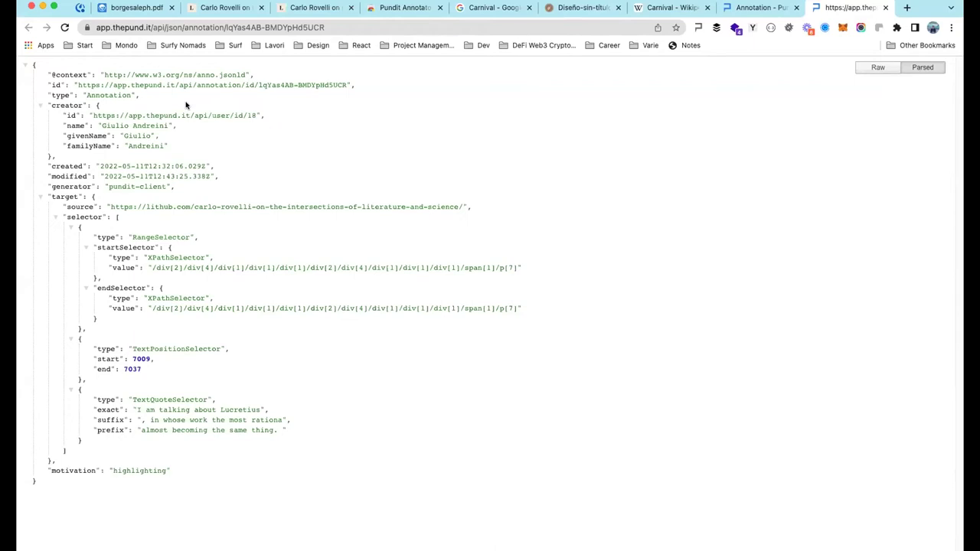
{"action": "left_click", "coordinate": [886, 9]}
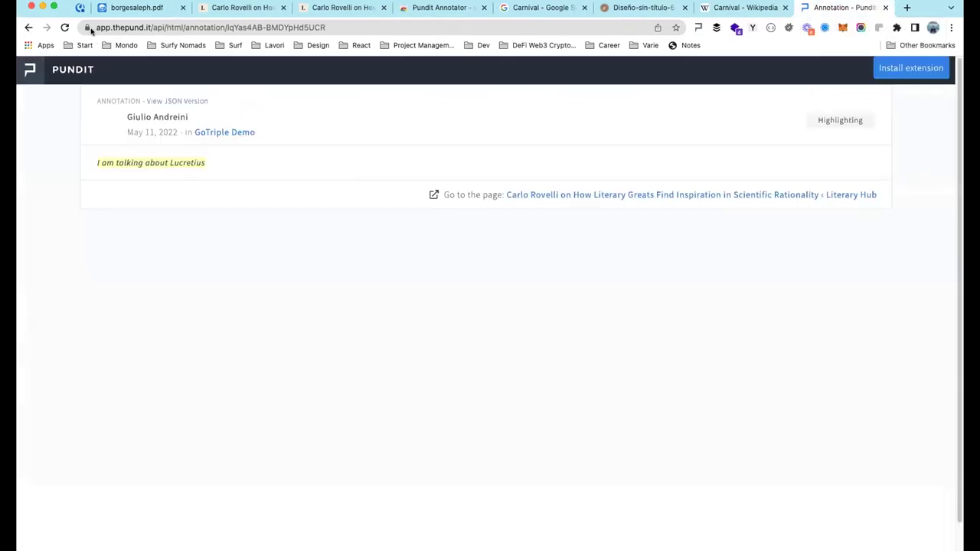
{"action": "left_click", "coordinate": [705, 11]}
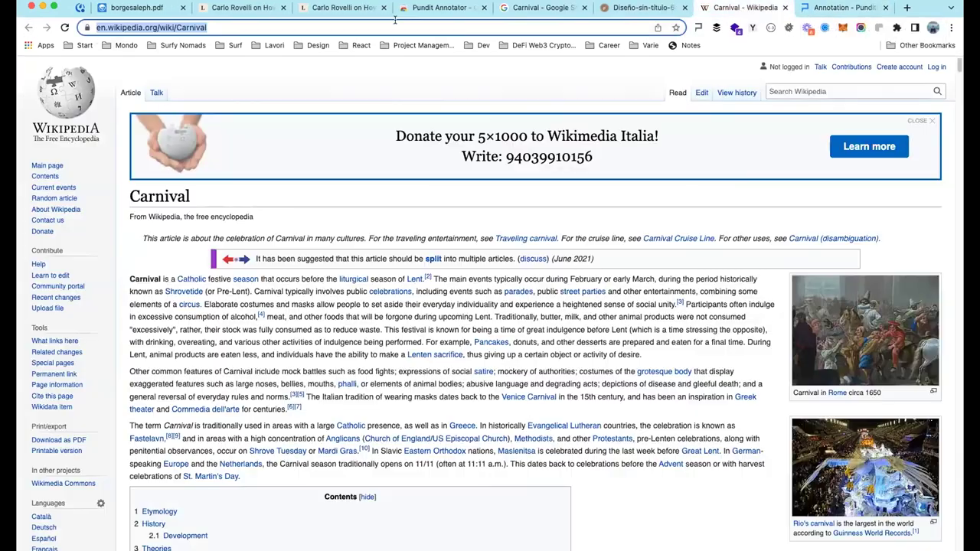
{"action": "left_click", "coordinate": [239, 11]}
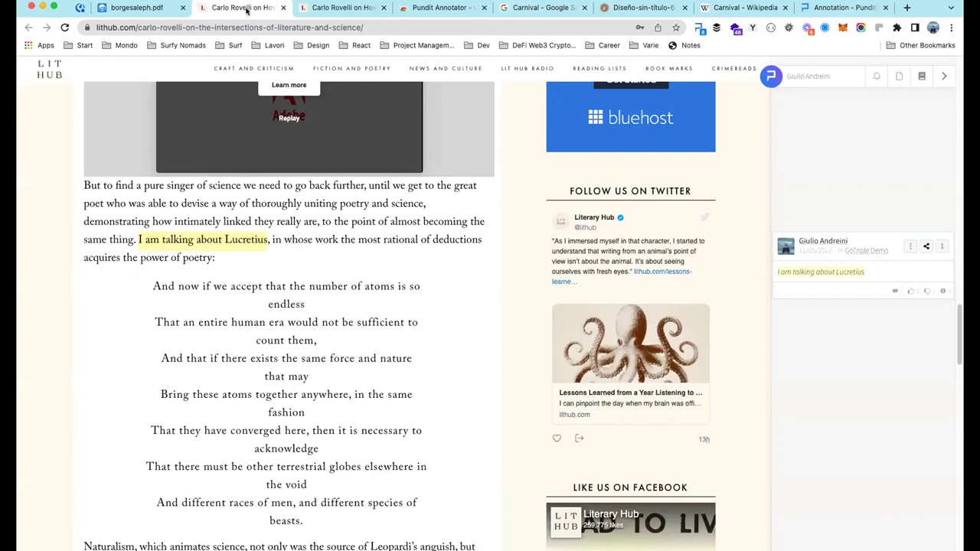
- Move the "Sometimes, like children who are afraid of the dark" annotation to the GoTriple Demo notebook
{"action": "scroll", "coordinate": [741, 303], "scroll_direction": "down", "scroll_amount": 5}
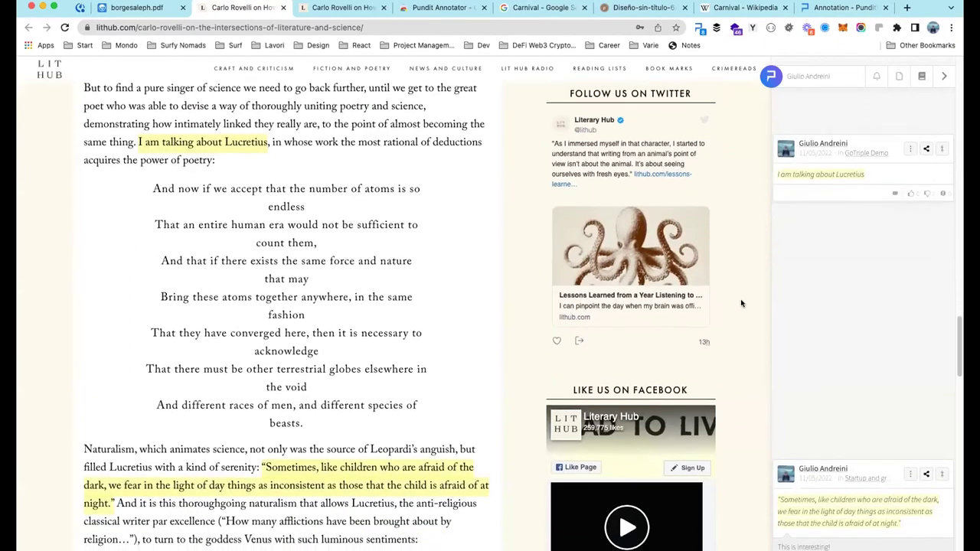
{"action": "scroll", "coordinate": [741, 304], "scroll_direction": "down", "scroll_amount": 2}
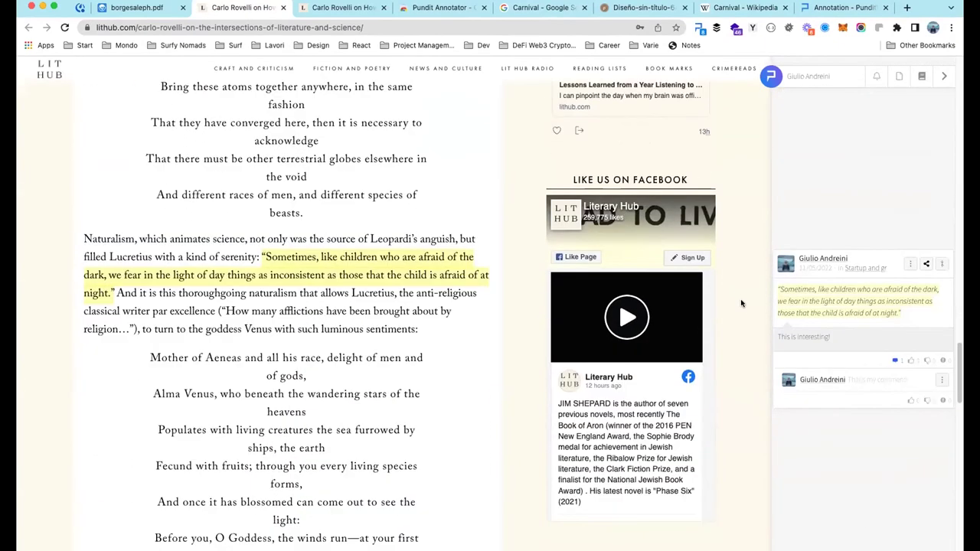
{"action": "scroll", "coordinate": [741, 303], "scroll_direction": "down", "scroll_amount": 2}
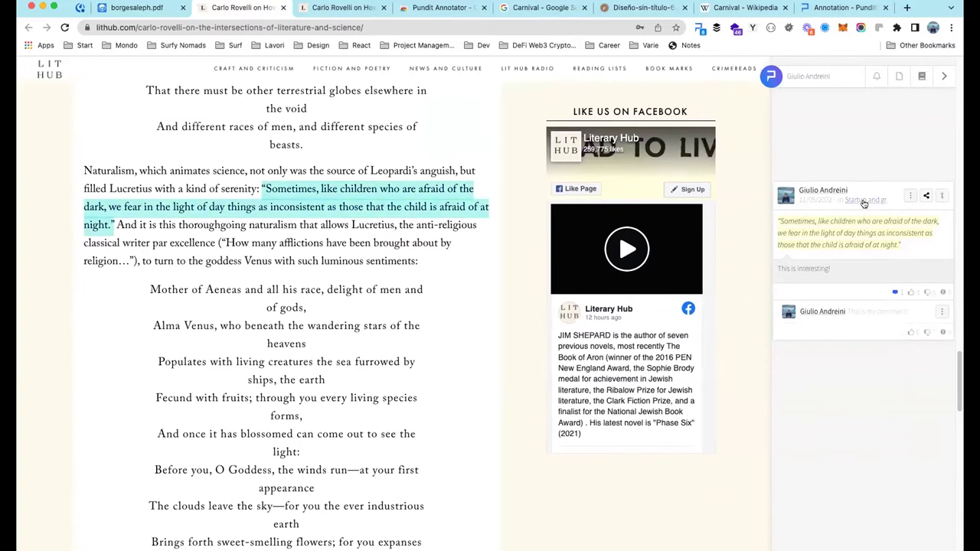
{"action": "left_click", "coordinate": [910, 198]}
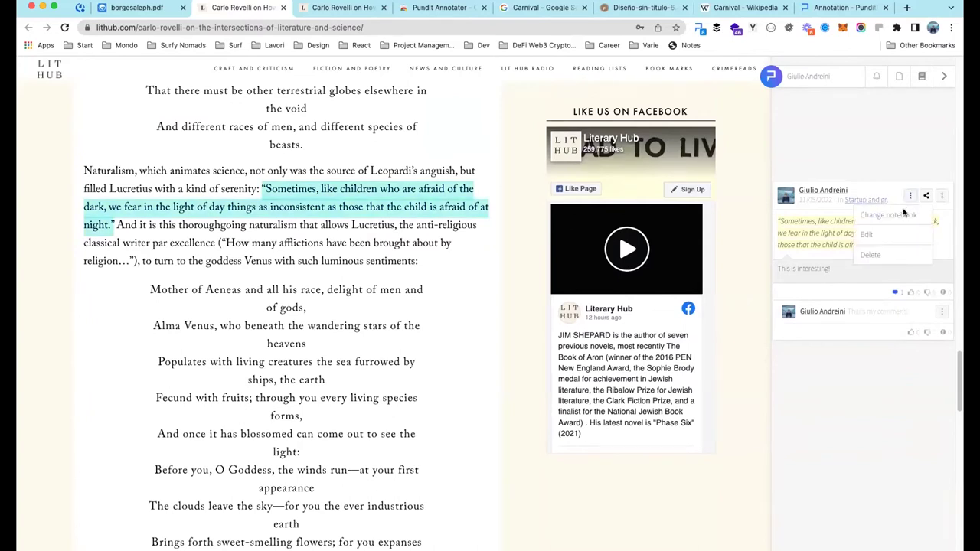
{"action": "left_click", "coordinate": [906, 214]}
{"action": "left_click", "coordinate": [856, 234]}
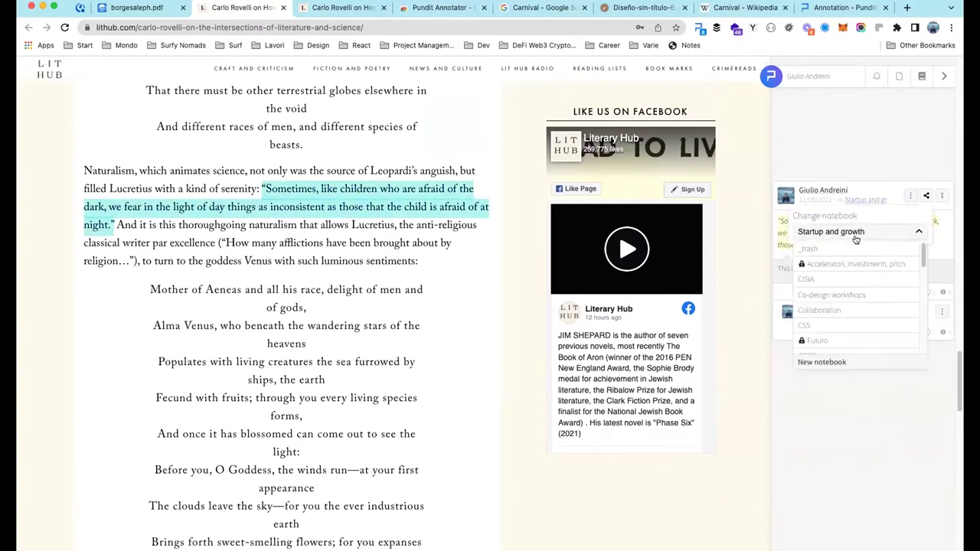
{"action": "left_click", "coordinate": [850, 310]}
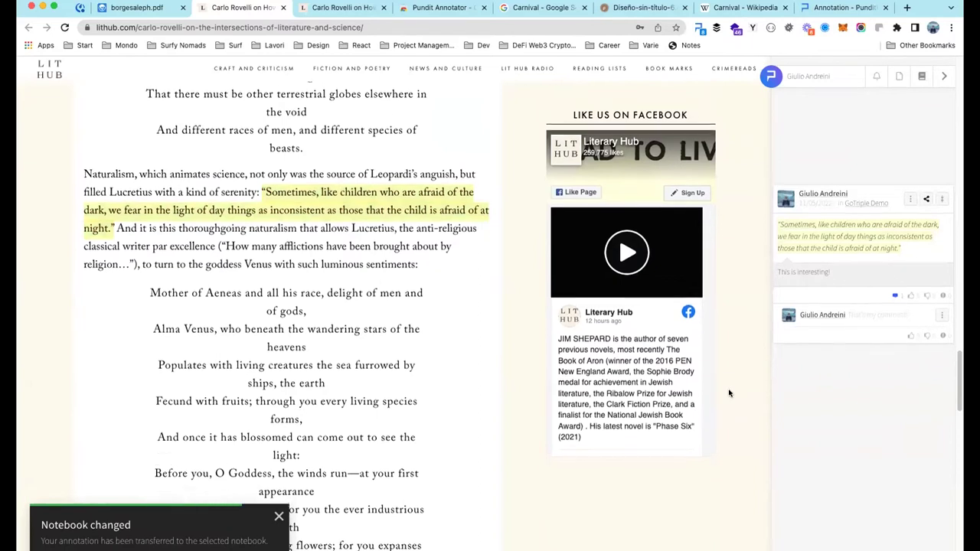
{"action": "scroll", "coordinate": [729, 393], "scroll_direction": "up", "scroll_amount": 1}
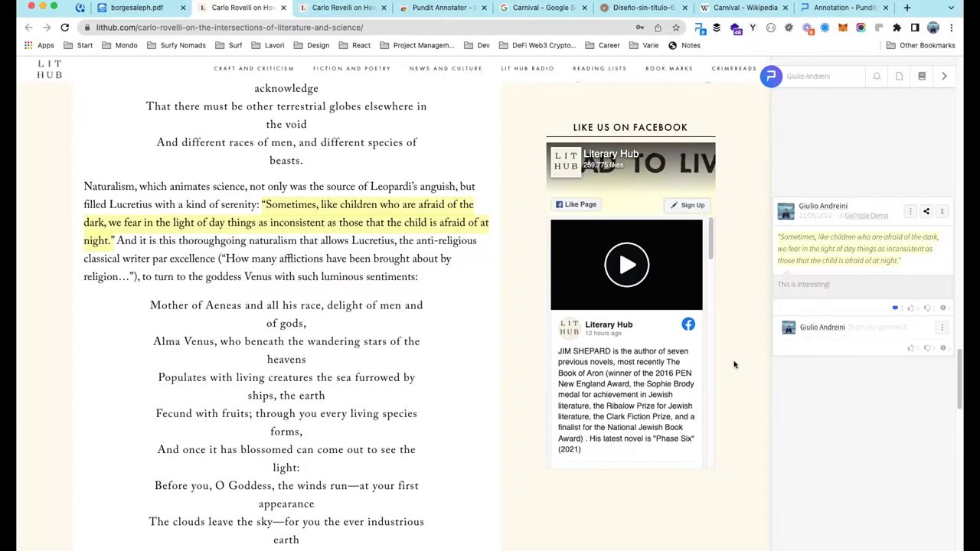
- Go from the annotation sidebar to the Pundit web app and open its list of notebooks
{"action": "left_click", "coordinate": [811, 78]}
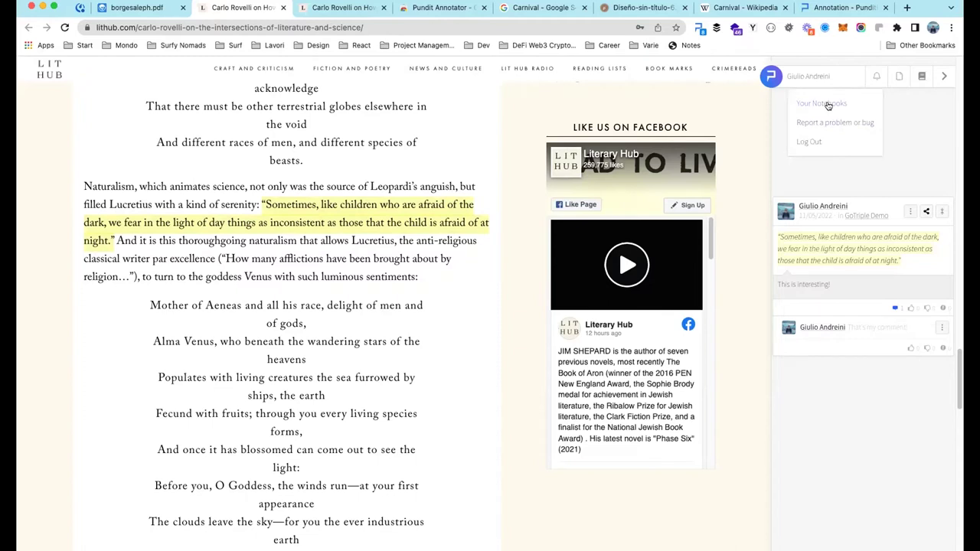
{"action": "left_click", "coordinate": [827, 105]}
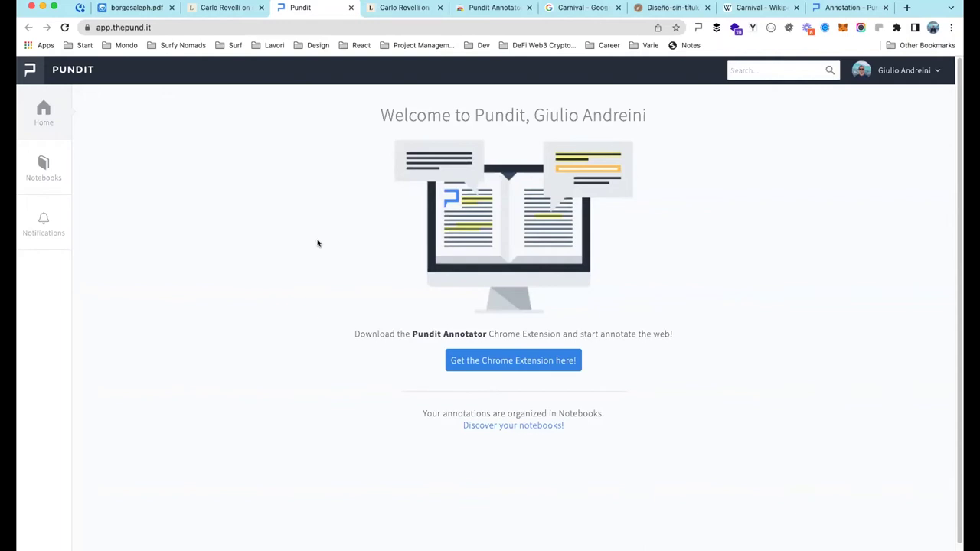
{"action": "left_click", "coordinate": [46, 177]}
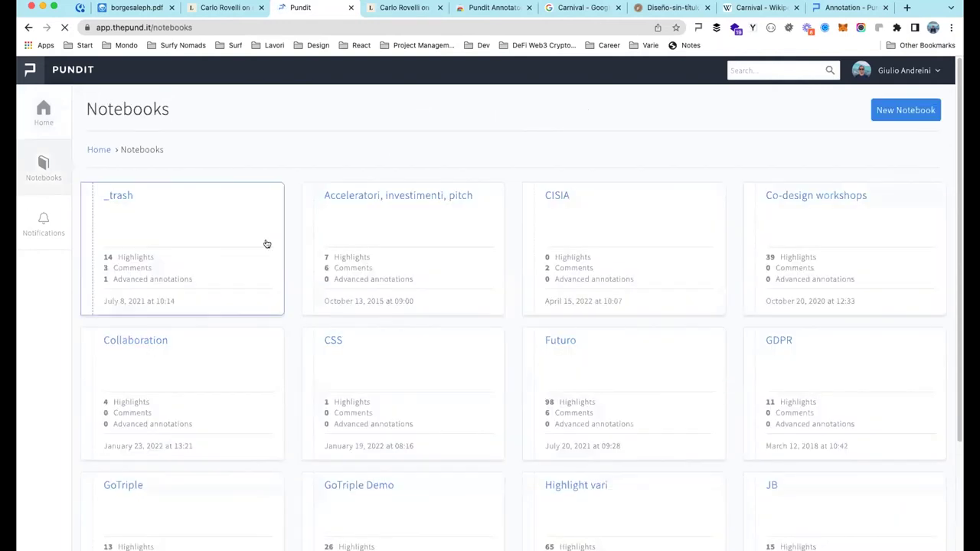
- Browse the notebooks across all three pages of the list and return to the first page
{"action": "scroll", "coordinate": [294, 263], "scroll_direction": "down", "scroll_amount": 5}
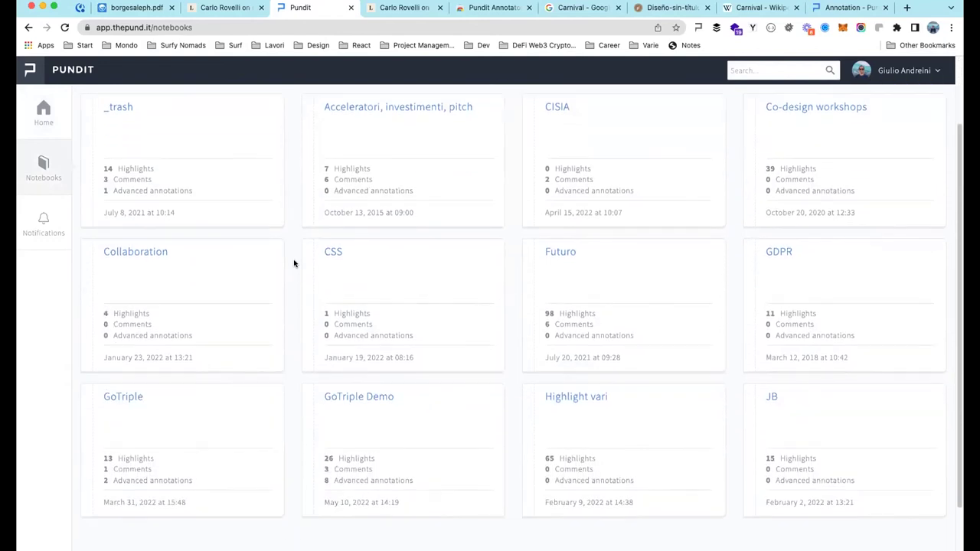
{"action": "scroll", "coordinate": [293, 264], "scroll_direction": "up", "scroll_amount": 5}
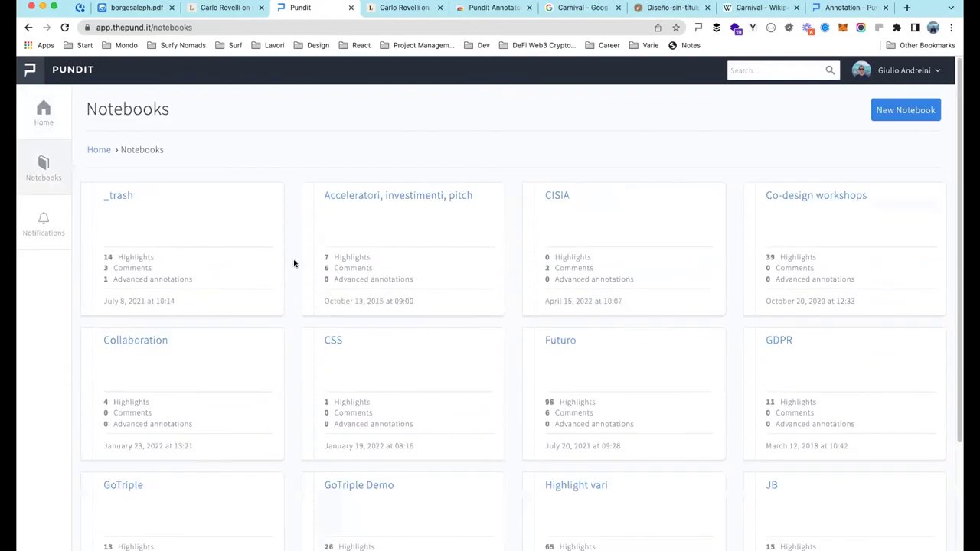
{"action": "scroll", "coordinate": [293, 263], "scroll_direction": "down", "scroll_amount": 4}
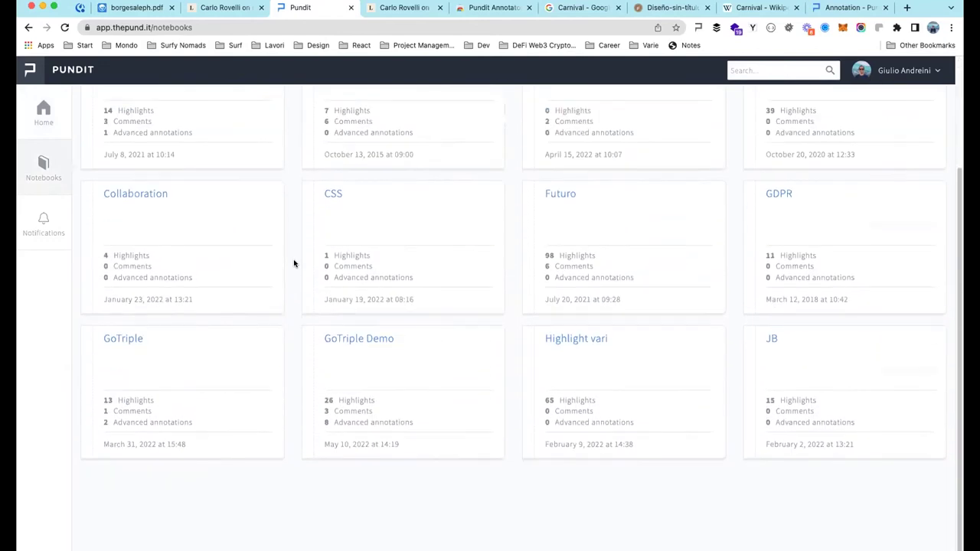
{"action": "scroll", "coordinate": [293, 263], "scroll_direction": "down", "scroll_amount": 1}
{"action": "left_click", "coordinate": [484, 548]}
{"action": "scroll", "coordinate": [490, 449], "scroll_direction": "down", "scroll_amount": 5}
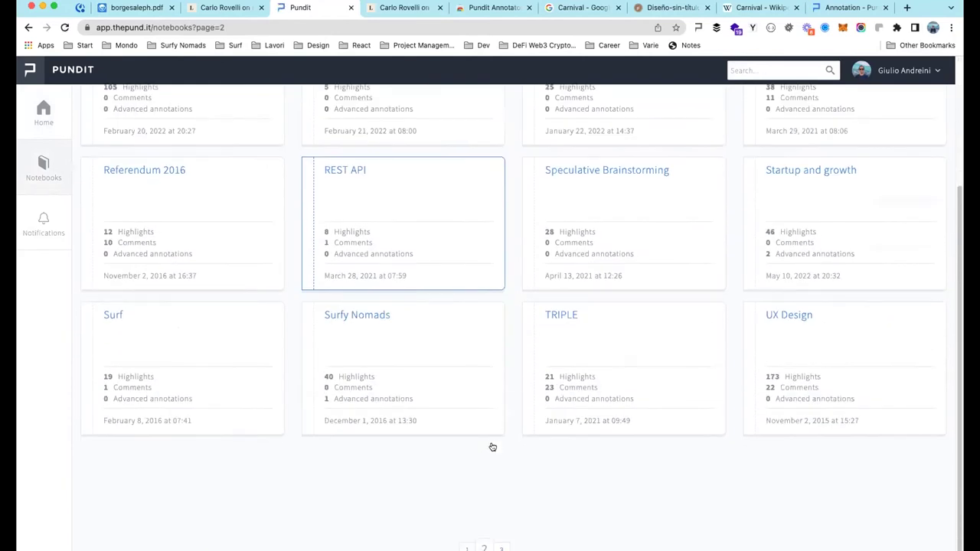
{"action": "left_click", "coordinate": [502, 549]}
{"action": "scroll", "coordinate": [505, 529], "scroll_direction": "down", "scroll_amount": 2}
{"action": "scroll", "coordinate": [505, 528], "scroll_direction": "down", "scroll_amount": 2}
{"action": "left_click", "coordinate": [467, 547]}
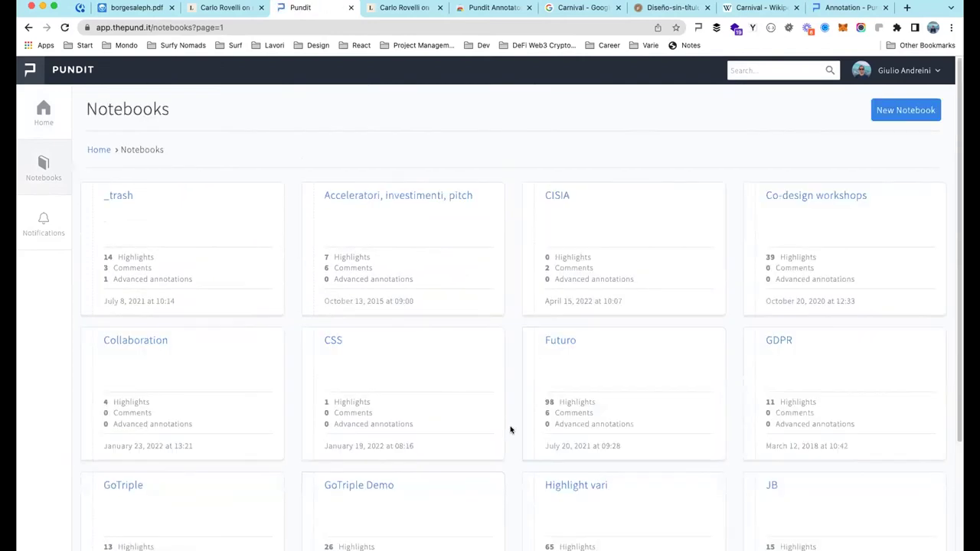
- Open the GoTriple Demo notebook and look through its annotations, replies and linked original pages
{"action": "scroll", "coordinate": [511, 430], "scroll_direction": "down", "scroll_amount": 1}
{"action": "scroll", "coordinate": [511, 430], "scroll_direction": "down", "scroll_amount": 3}
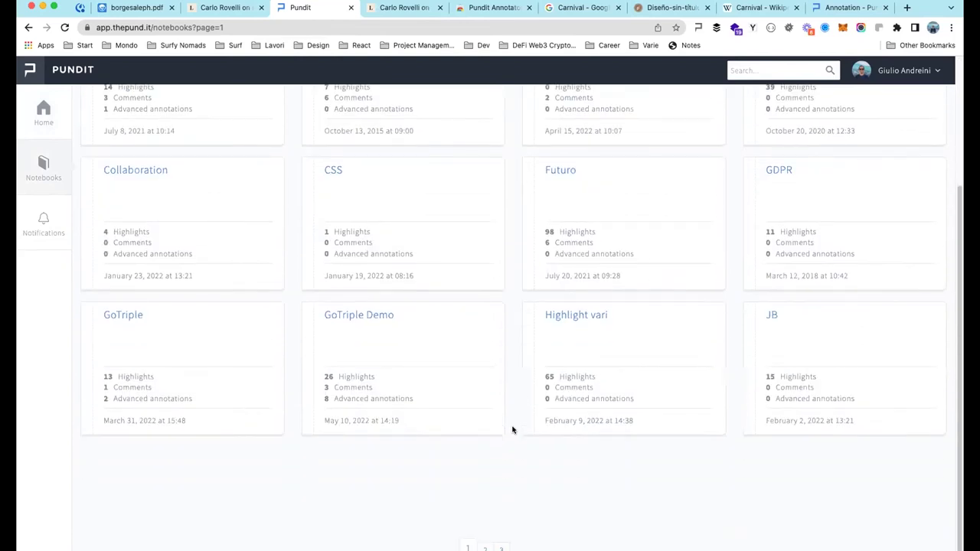
{"action": "left_click", "coordinate": [413, 389]}
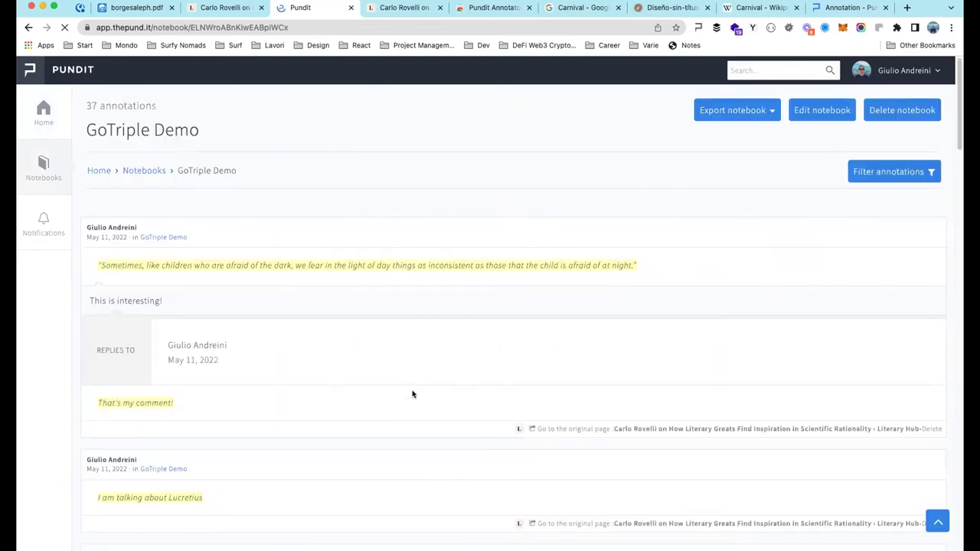
{"action": "scroll", "coordinate": [414, 392], "scroll_direction": "down", "scroll_amount": 10}
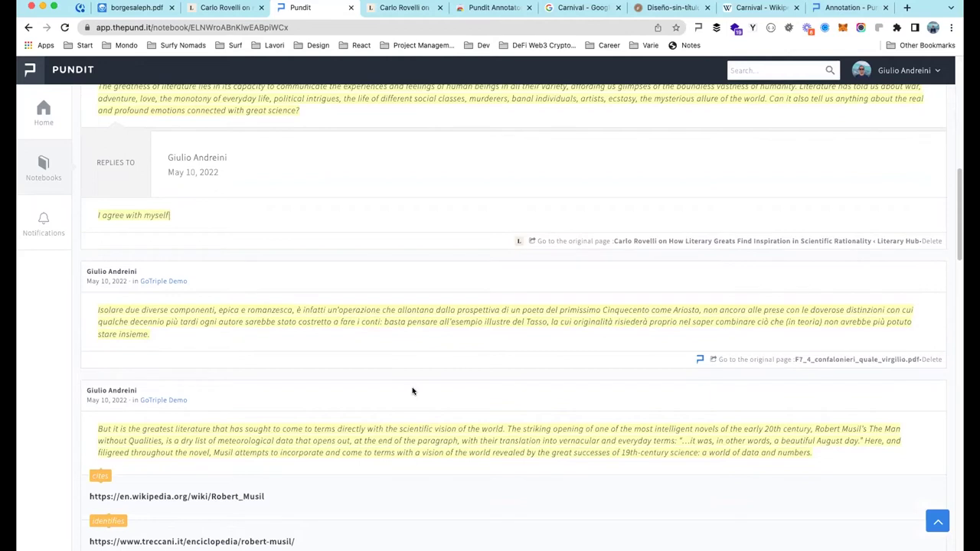
{"action": "scroll", "coordinate": [414, 393], "scroll_direction": "down", "scroll_amount": 5}
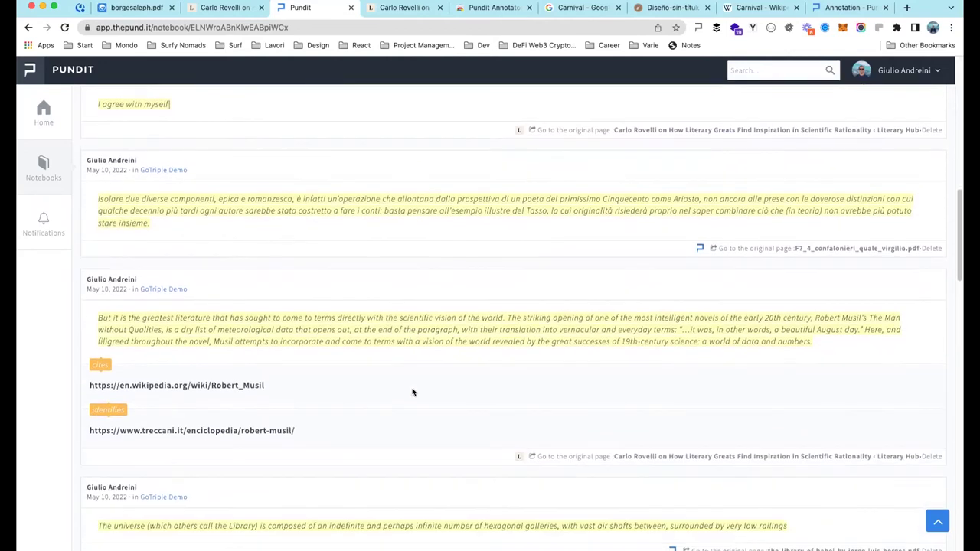
{"action": "scroll", "coordinate": [415, 392], "scroll_direction": "down", "scroll_amount": 18}
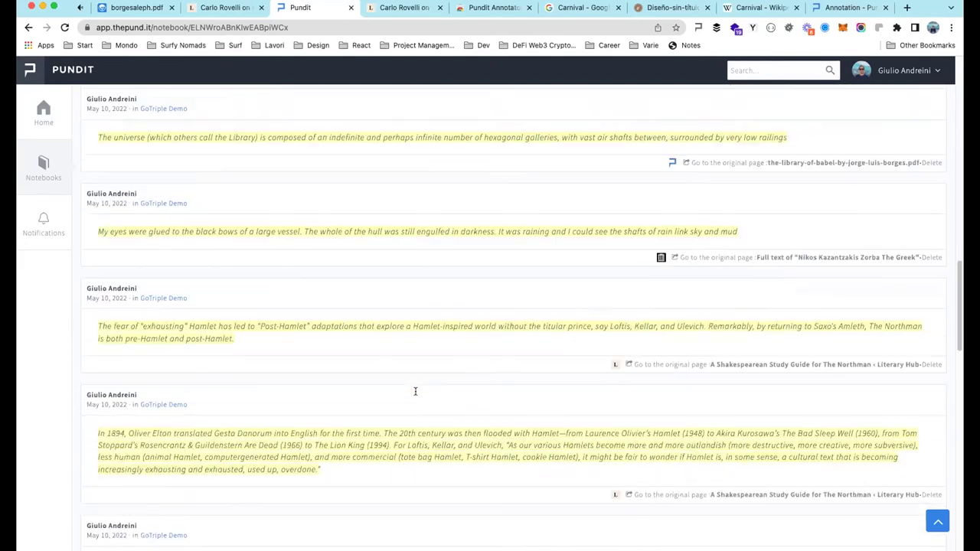
{"action": "scroll", "coordinate": [415, 395], "scroll_direction": "down", "scroll_amount": 10}
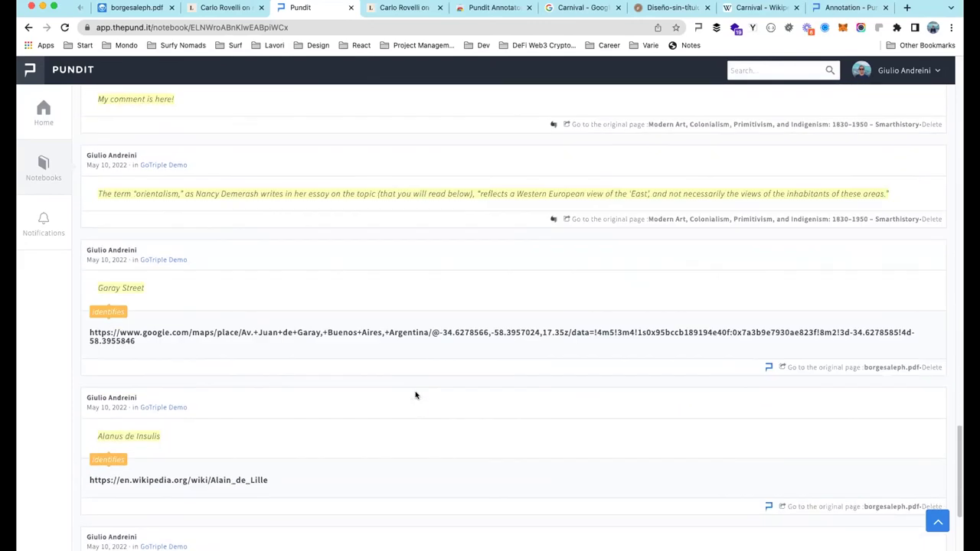
{"action": "scroll", "coordinate": [416, 395], "scroll_direction": "up", "scroll_amount": 20}
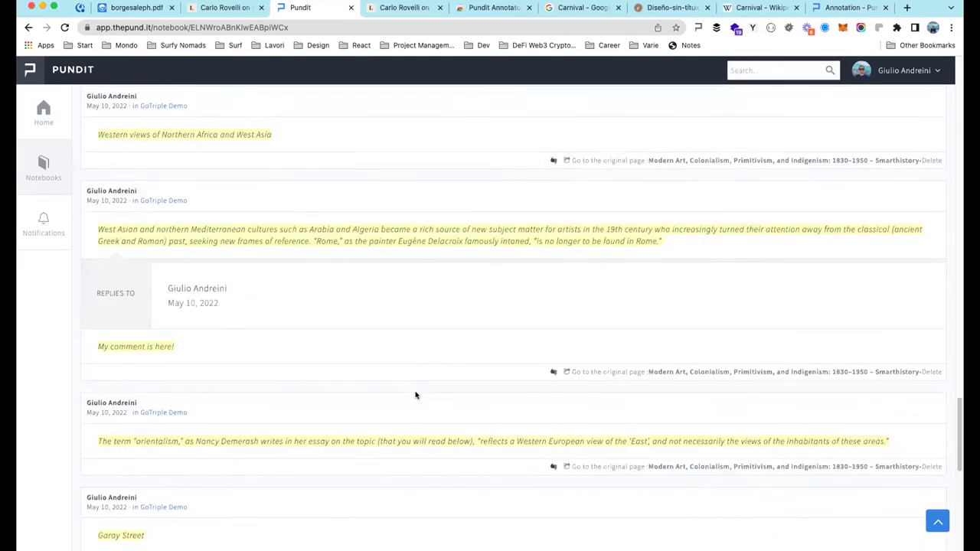
- Open the UX Design notebook from the second page of notebooks and look through its tagged annotations
{"action": "left_click", "coordinate": [42, 166]}
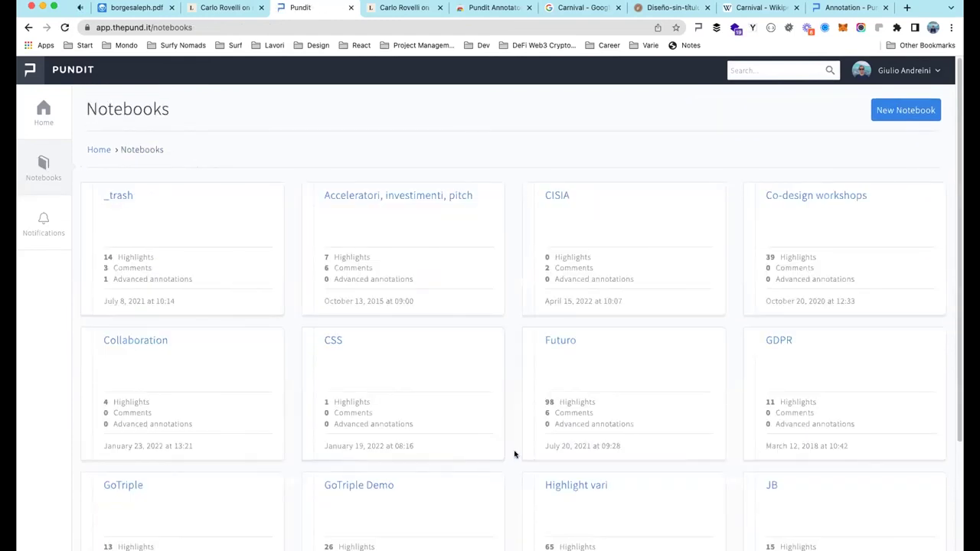
{"action": "scroll", "coordinate": [514, 453], "scroll_direction": "down", "scroll_amount": 5}
{"action": "left_click", "coordinate": [484, 548]}
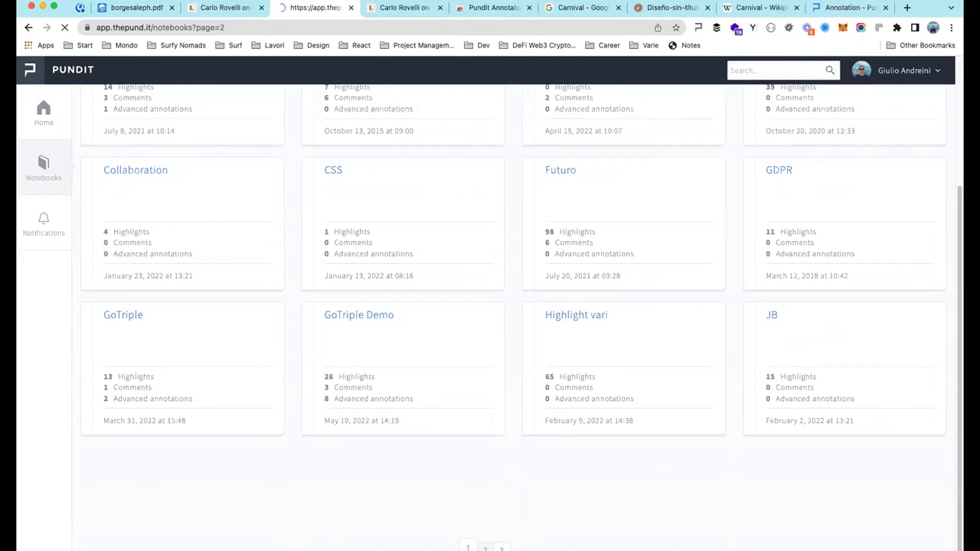
{"action": "scroll", "coordinate": [506, 513], "scroll_direction": "down", "scroll_amount": 3}
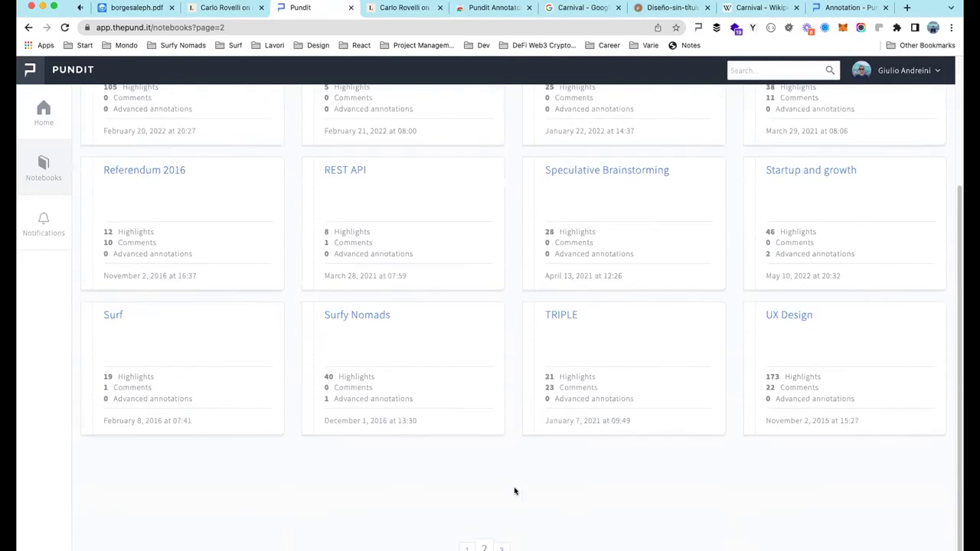
{"action": "left_click", "coordinate": [815, 349]}
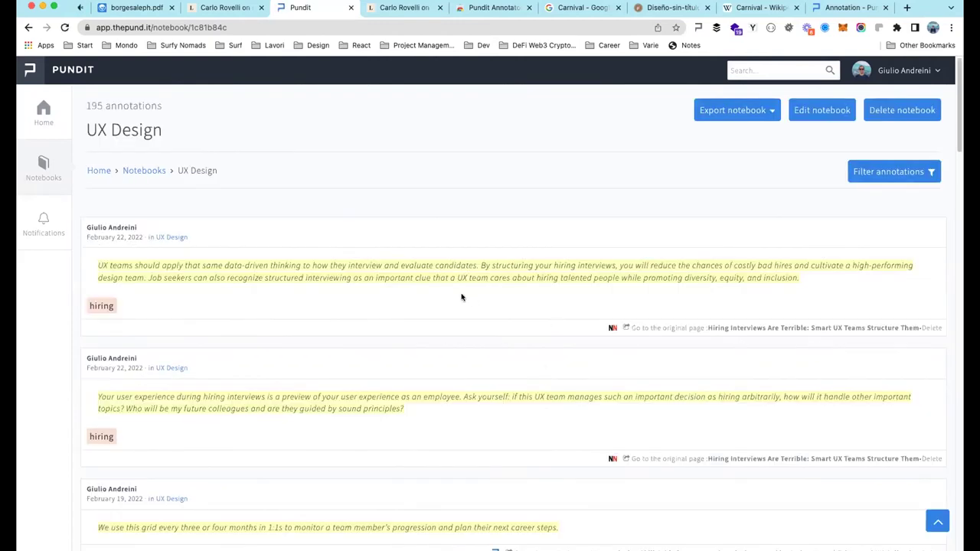
{"action": "scroll", "coordinate": [461, 296], "scroll_direction": "down", "scroll_amount": 15}
{"action": "scroll", "coordinate": [461, 296], "scroll_direction": "down", "scroll_amount": 15}
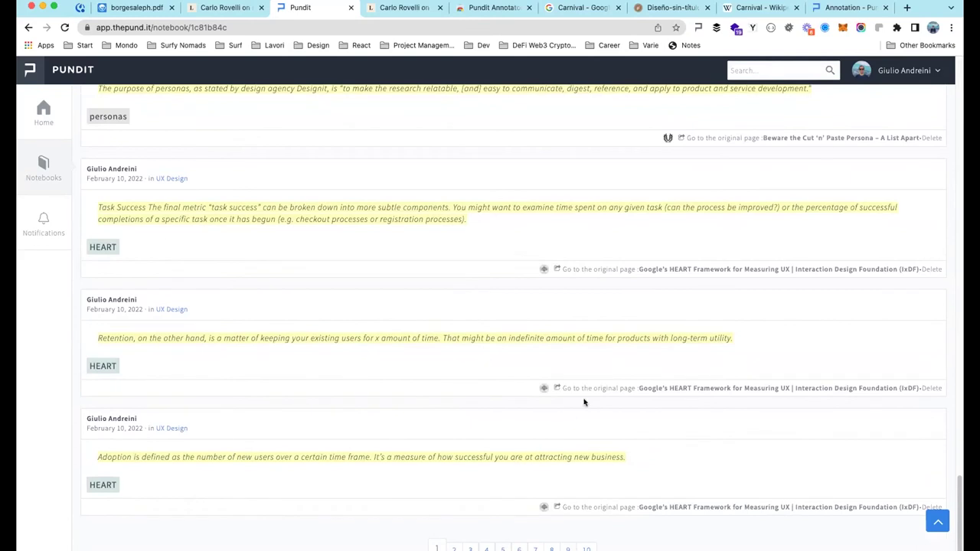
{"action": "scroll", "coordinate": [571, 310], "scroll_direction": "up", "scroll_amount": 4}
{"action": "scroll", "coordinate": [571, 310], "scroll_direction": "up", "scroll_amount": 15}
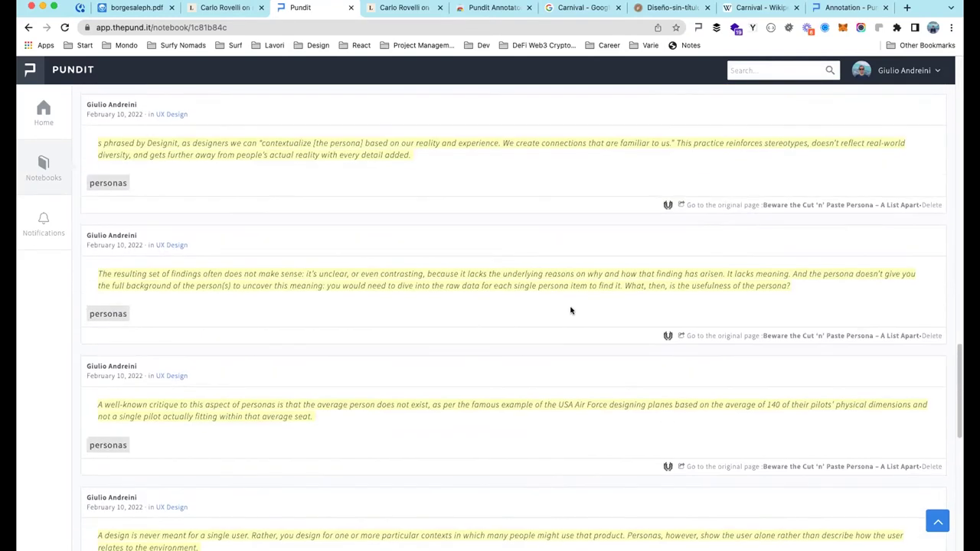
{"action": "scroll", "coordinate": [571, 310], "scroll_direction": "up", "scroll_amount": 10}
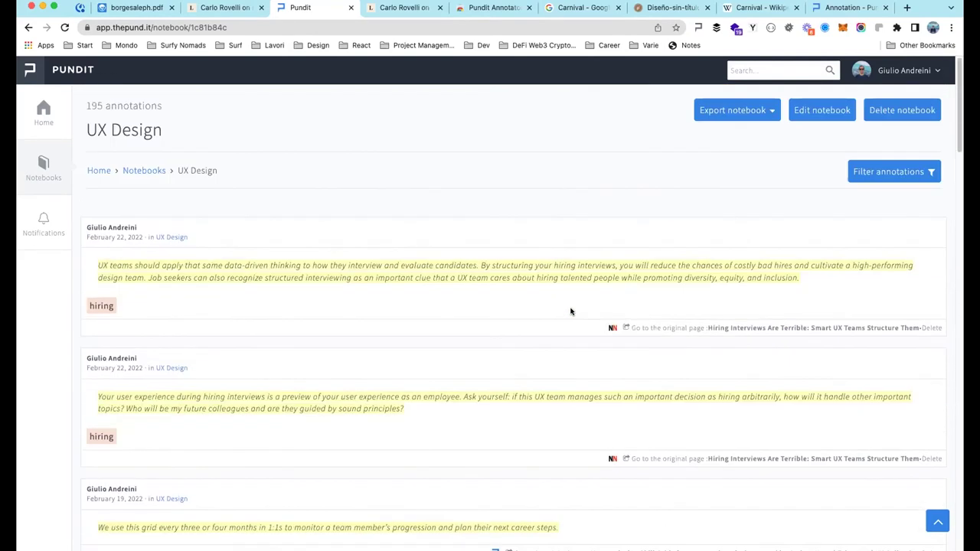
- Filter the UX Design notebook's annotations by the text "interview" and look through the matches
{"action": "left_click", "coordinate": [919, 173]}
{"action": "left_click", "coordinate": [846, 202]}
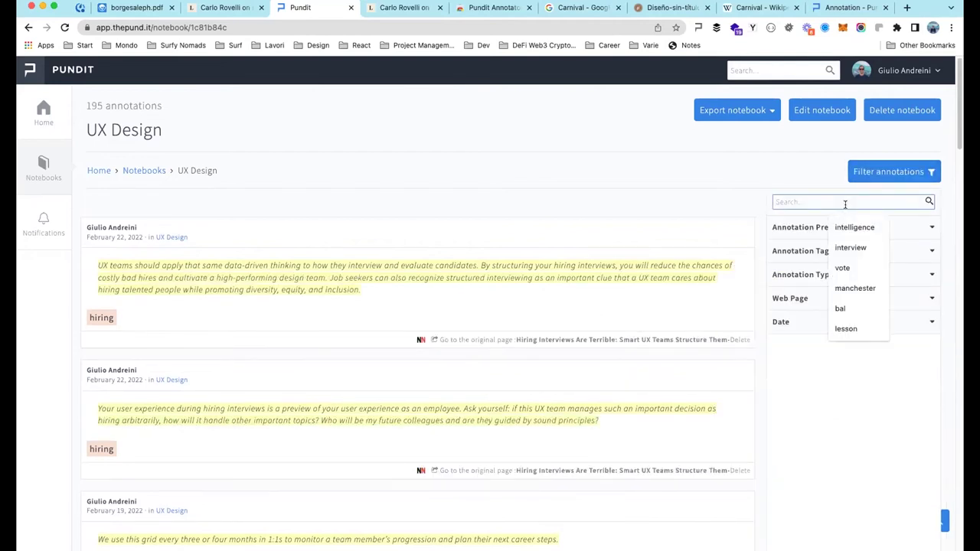
{"action": "type", "text": "interview"}
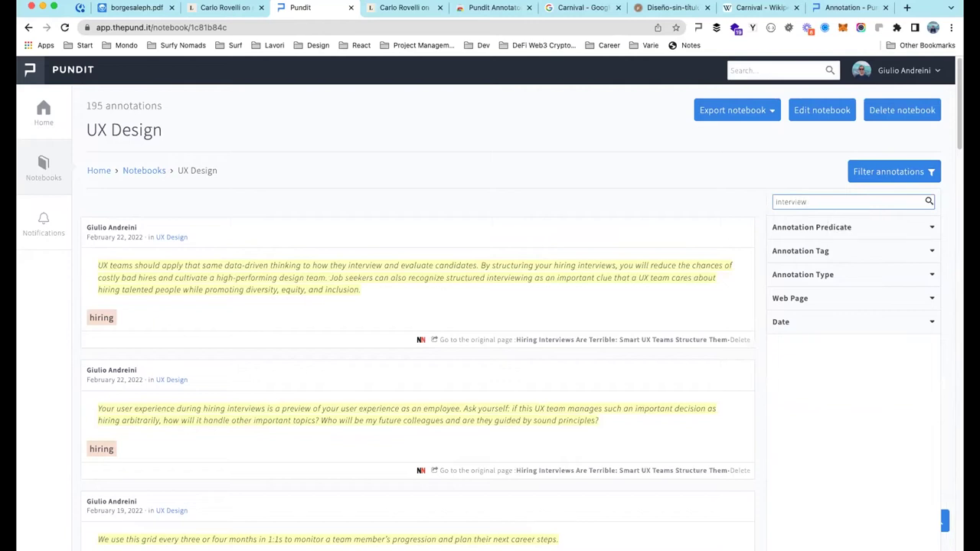
{"action": "key", "text": "Return"}
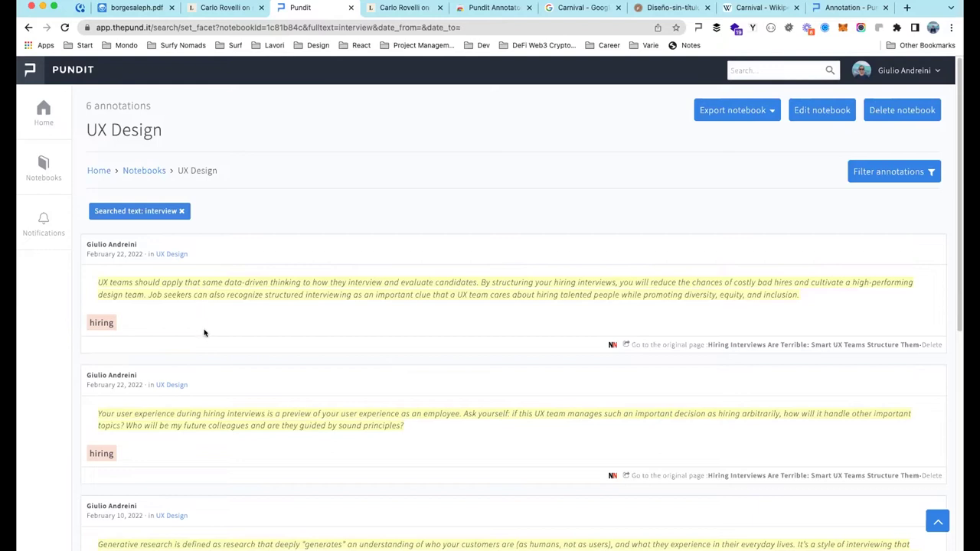
{"action": "scroll", "coordinate": [205, 337], "scroll_direction": "down", "scroll_amount": 5}
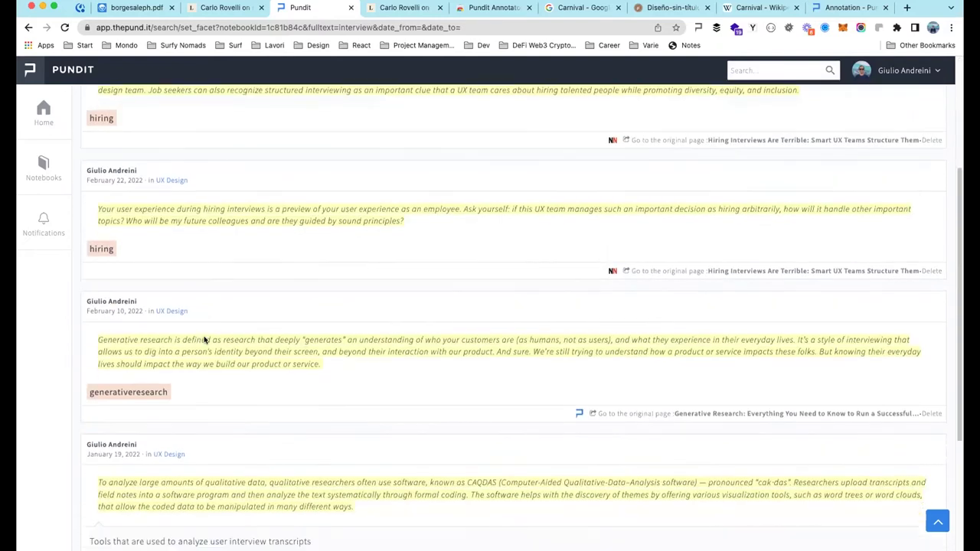
{"action": "scroll", "coordinate": [204, 339], "scroll_direction": "up", "scroll_amount": 3}
{"action": "scroll", "coordinate": [205, 338], "scroll_direction": "down", "scroll_amount": 8}
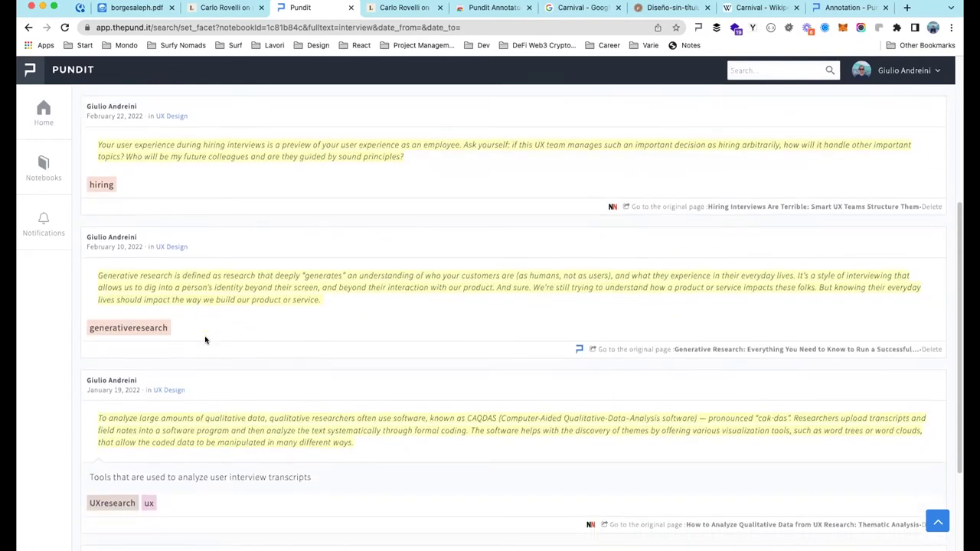
{"action": "scroll", "coordinate": [338, 349], "scroll_direction": "down", "scroll_amount": 2}
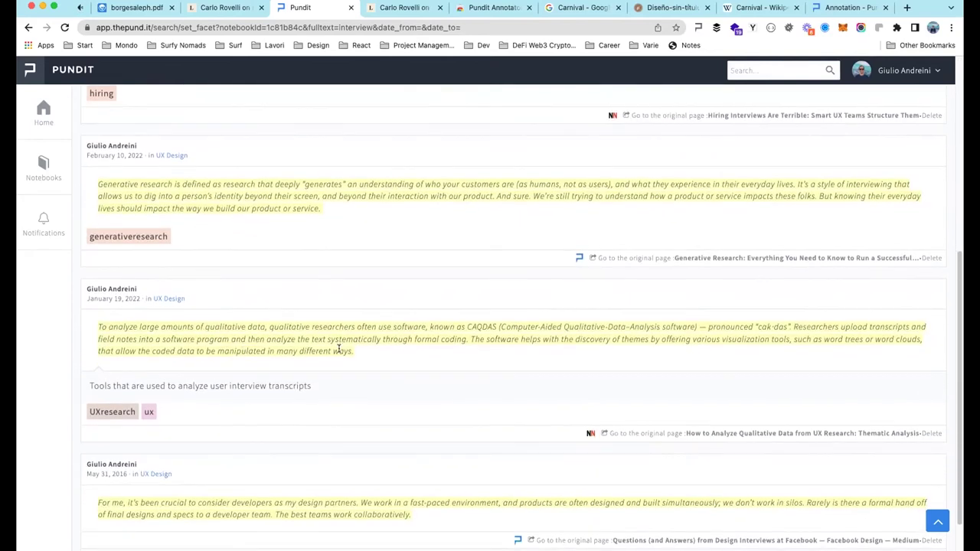
- Narrow the UX Design notebook's "interview" matches to annotations tagged UXresearch
{"action": "scroll", "coordinate": [338, 348], "scroll_direction": "up", "scroll_amount": 10}
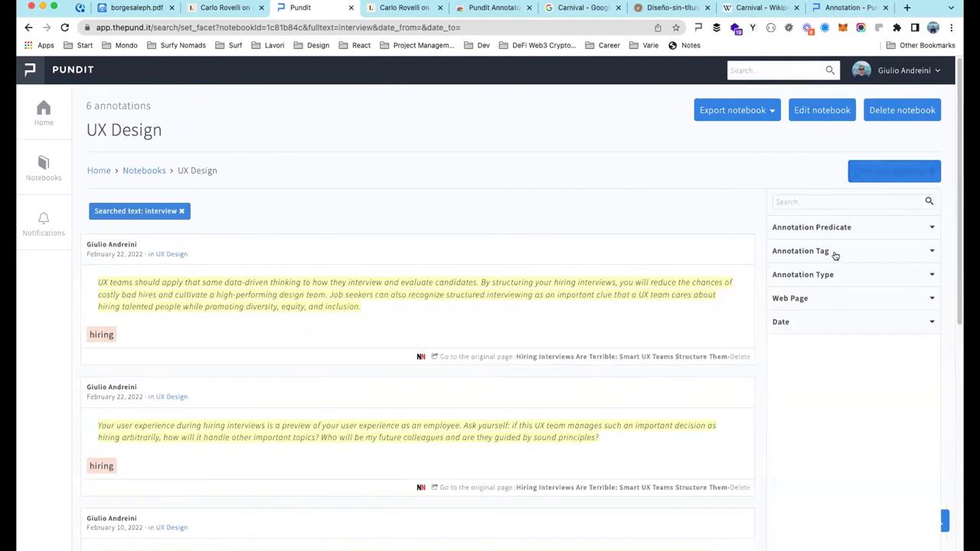
{"action": "left_click", "coordinate": [830, 254]}
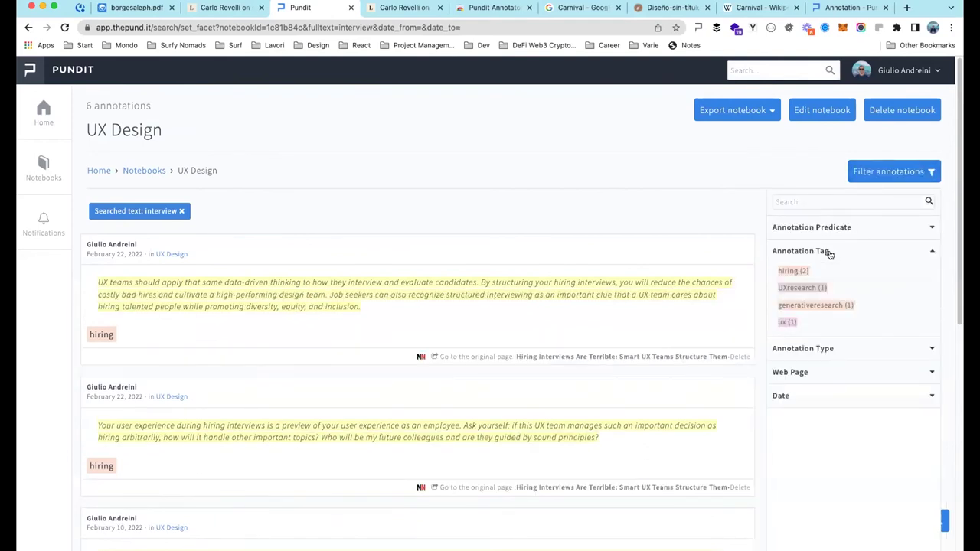
{"action": "left_click", "coordinate": [810, 290]}
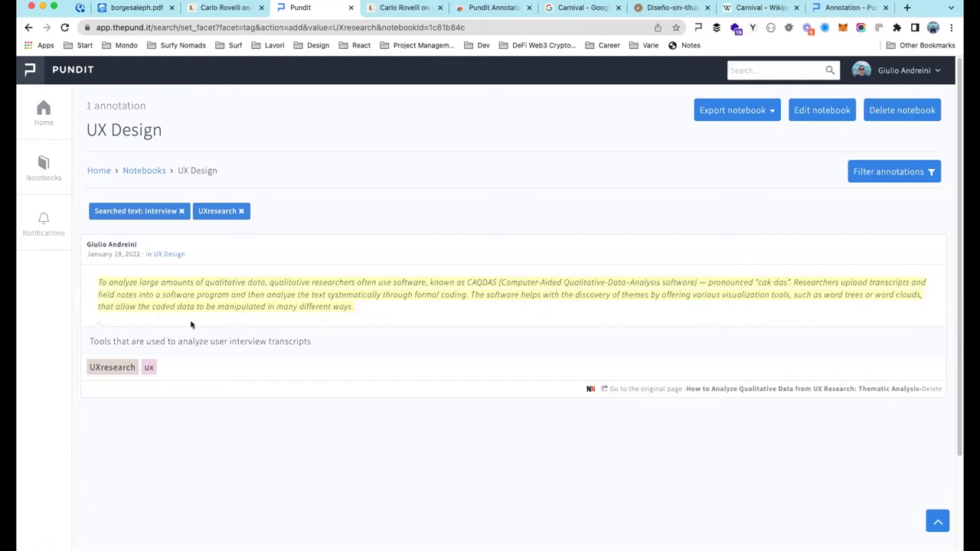
- Open the matching annotation's original Nielsen Norman Group article, activate Pundit there, and expand the annotation on the "Using Software" paragraph
{"action": "left_click", "coordinate": [699, 389]}
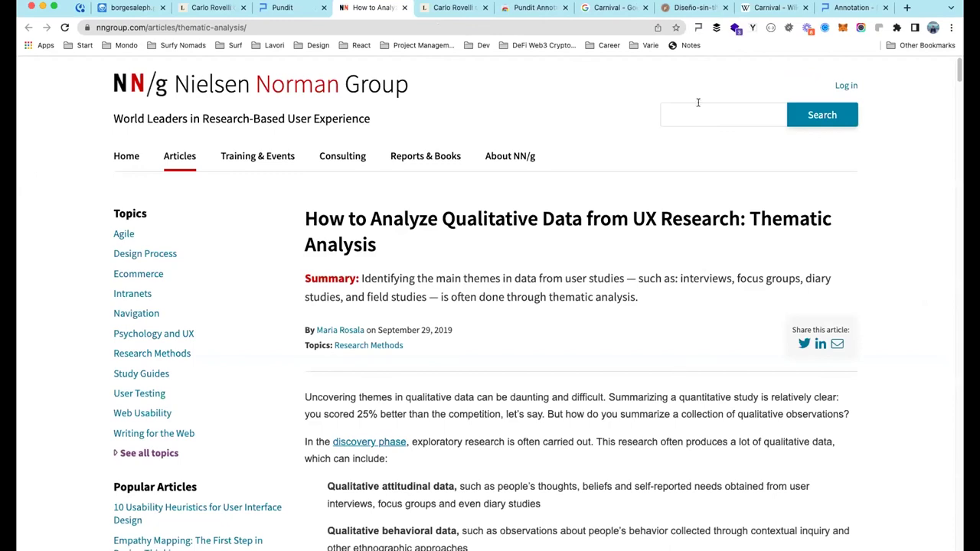
{"action": "left_click", "coordinate": [698, 28]}
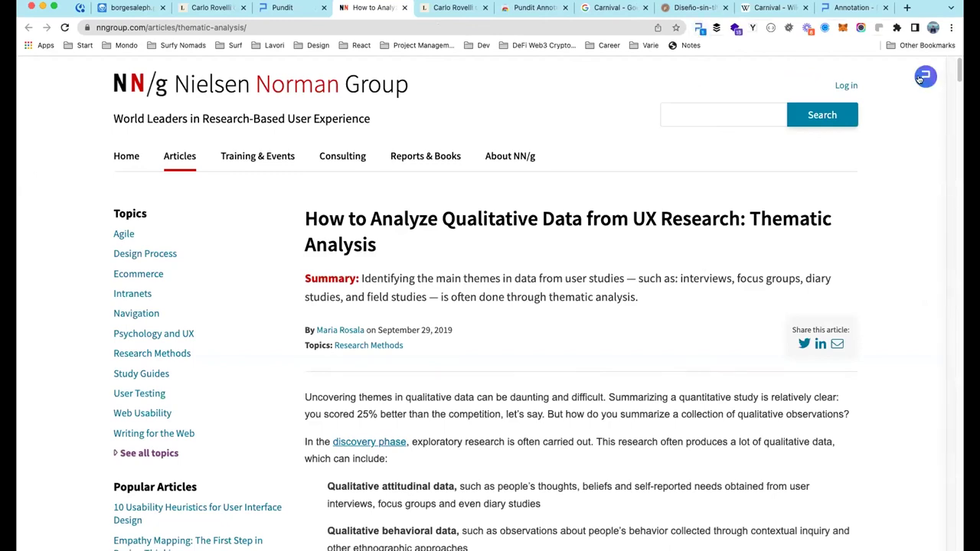
{"action": "left_click", "coordinate": [920, 77]}
{"action": "scroll", "coordinate": [660, 177], "scroll_direction": "down", "scroll_amount": 20}
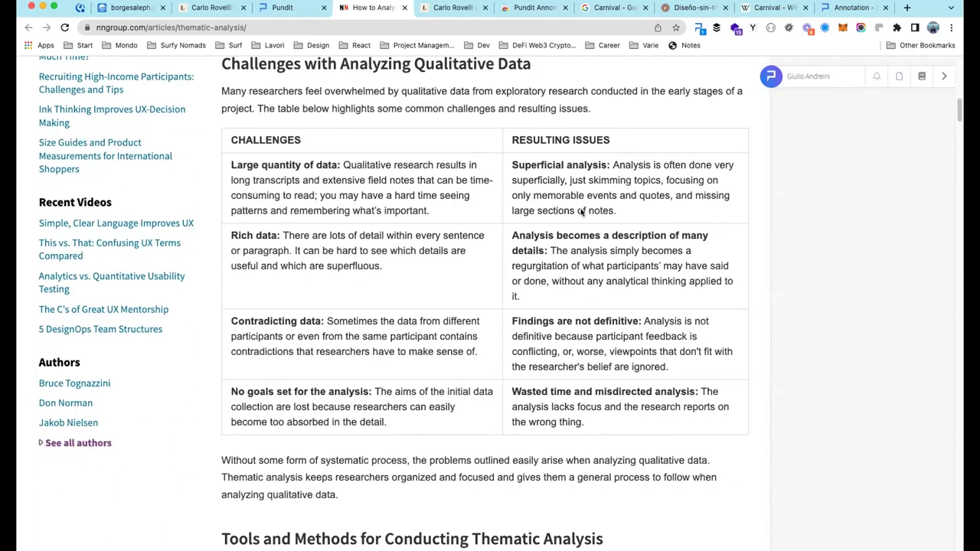
{"action": "scroll", "coordinate": [581, 213], "scroll_direction": "down", "scroll_amount": 3}
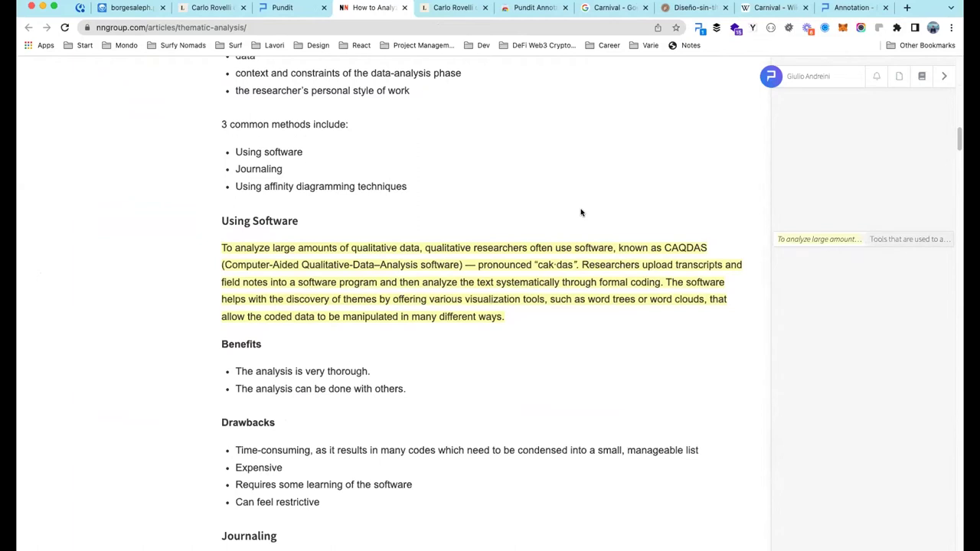
{"action": "left_click", "coordinate": [832, 242]}
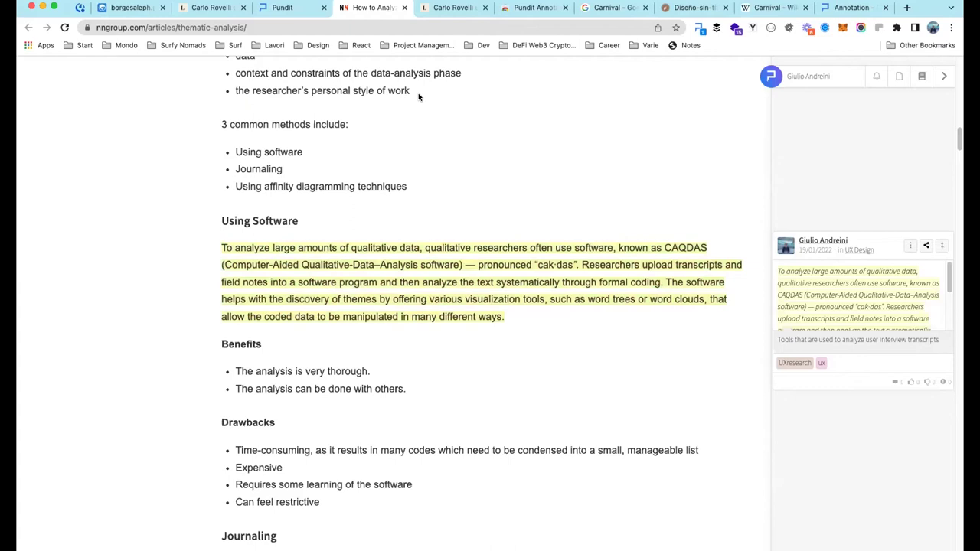
- Return to the Pundit web app and open the GoTriple Demo notebook from the notebooks list
{"action": "left_click", "coordinate": [282, 10]}
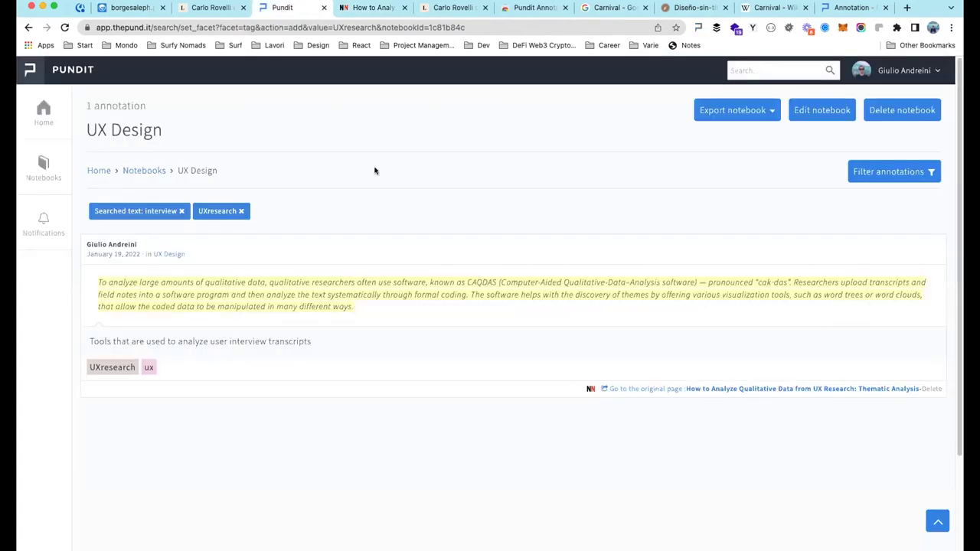
{"action": "left_click", "coordinate": [66, 173]}
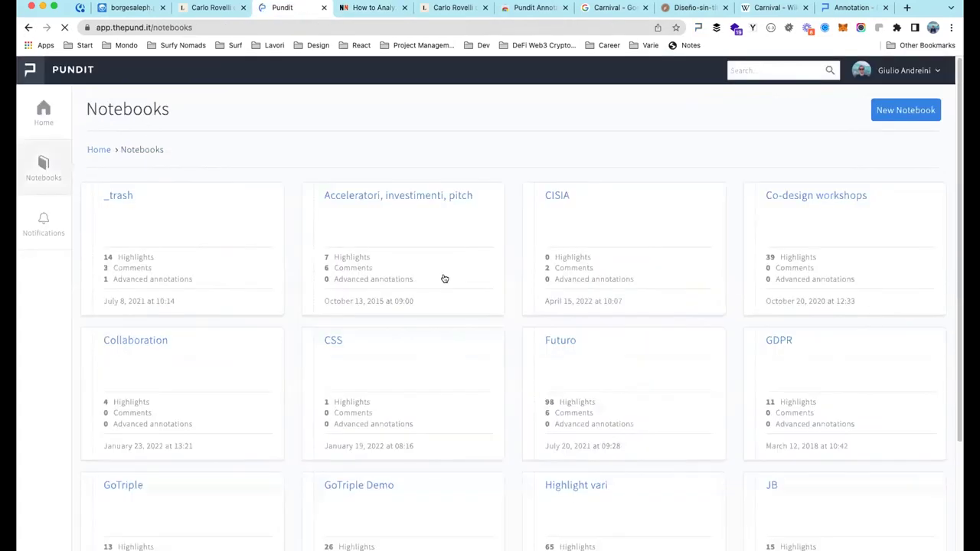
{"action": "scroll", "coordinate": [509, 279], "scroll_direction": "down", "scroll_amount": 5}
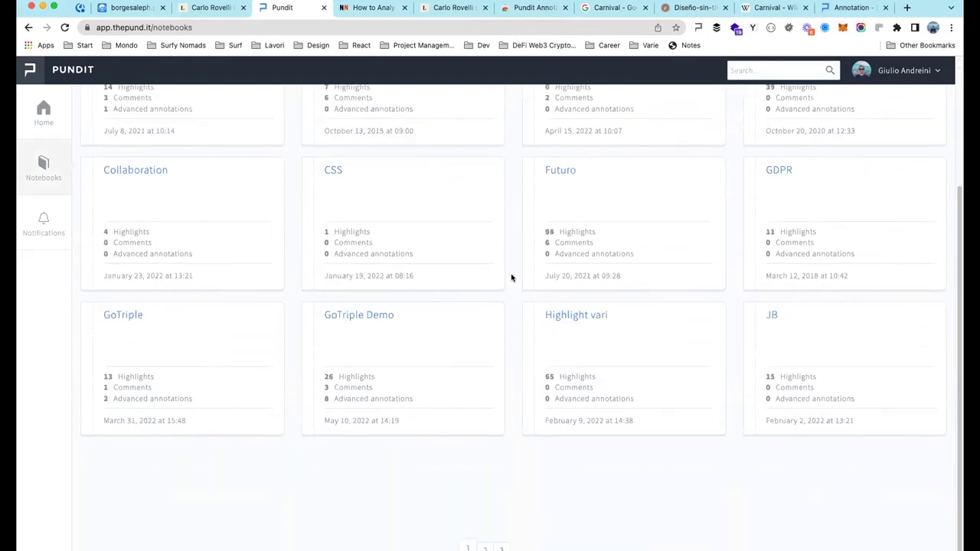
{"action": "left_click", "coordinate": [425, 373]}
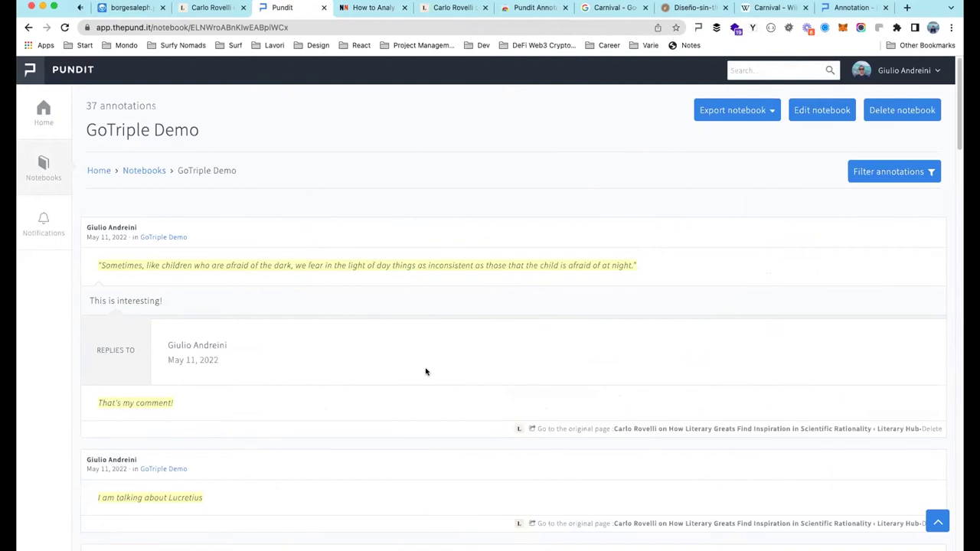
- Export the GoTriple Demo notebook as JSON-LD
{"action": "left_click", "coordinate": [766, 111]}
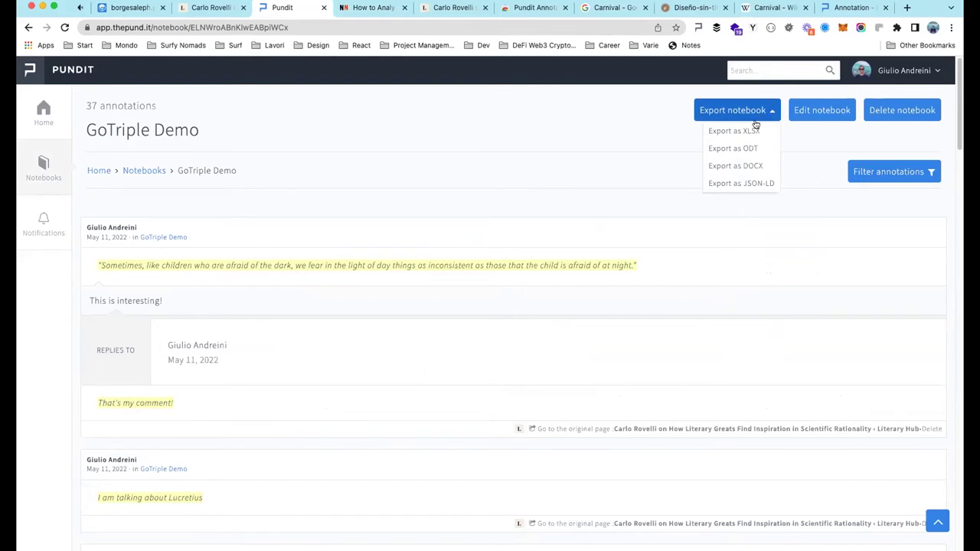
{"action": "left_click", "coordinate": [754, 130]}
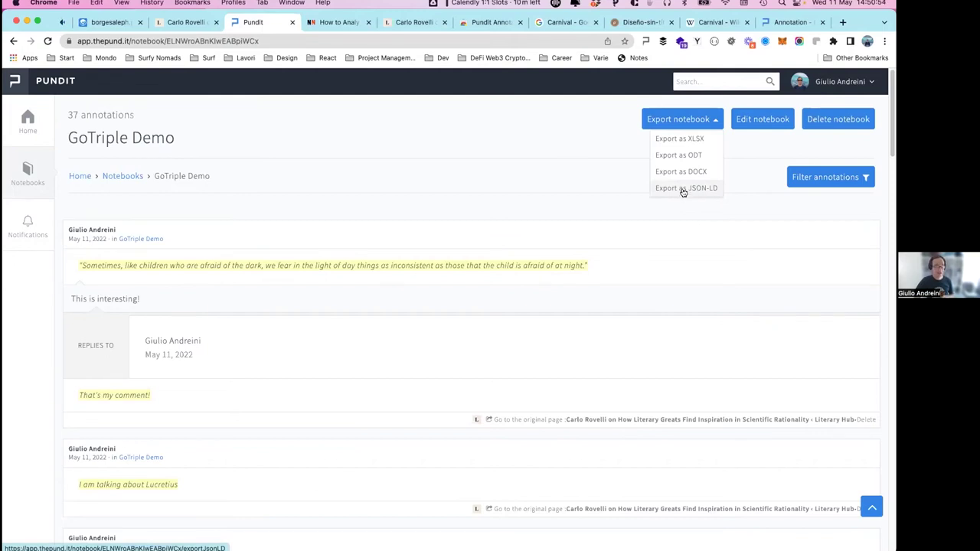
{"action": "left_click", "coordinate": [683, 190]}
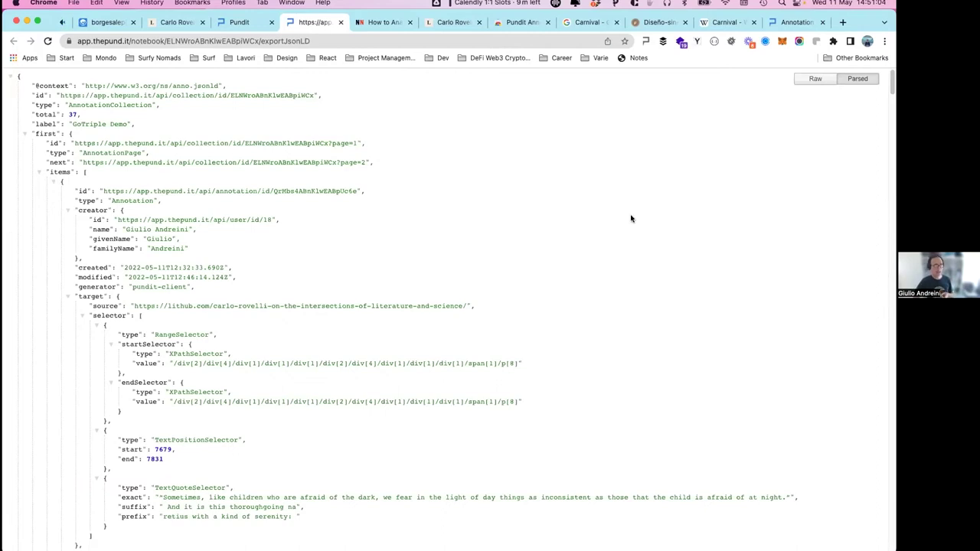
- Examine the creators, sources, selectors and motivations of the annotations in the JSON-LD export, and return to the GoTriple Demo notebook
{"action": "scroll", "coordinate": [631, 219], "scroll_direction": "down", "scroll_amount": 5}
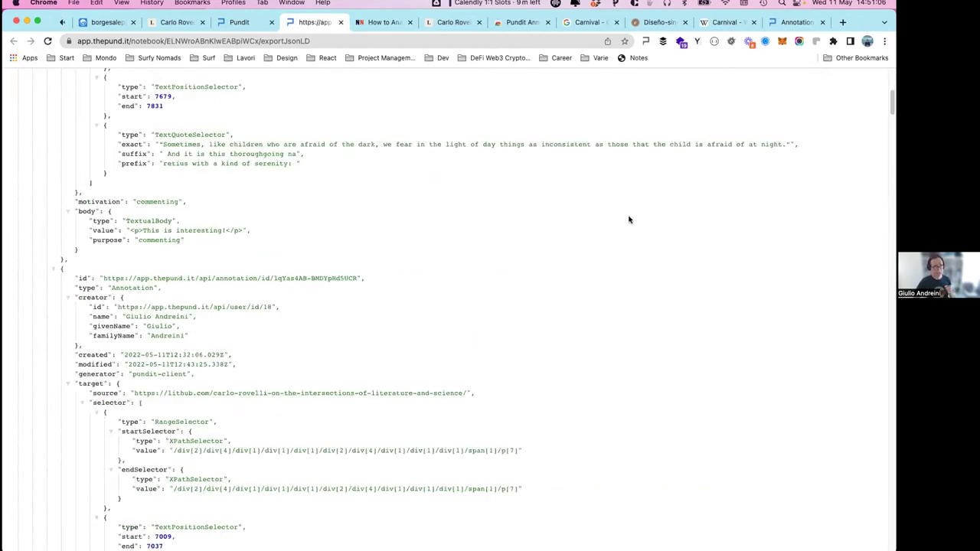
{"action": "scroll", "coordinate": [629, 219], "scroll_direction": "down", "scroll_amount": 1}
{"action": "scroll", "coordinate": [629, 220], "scroll_direction": "down", "scroll_amount": 4}
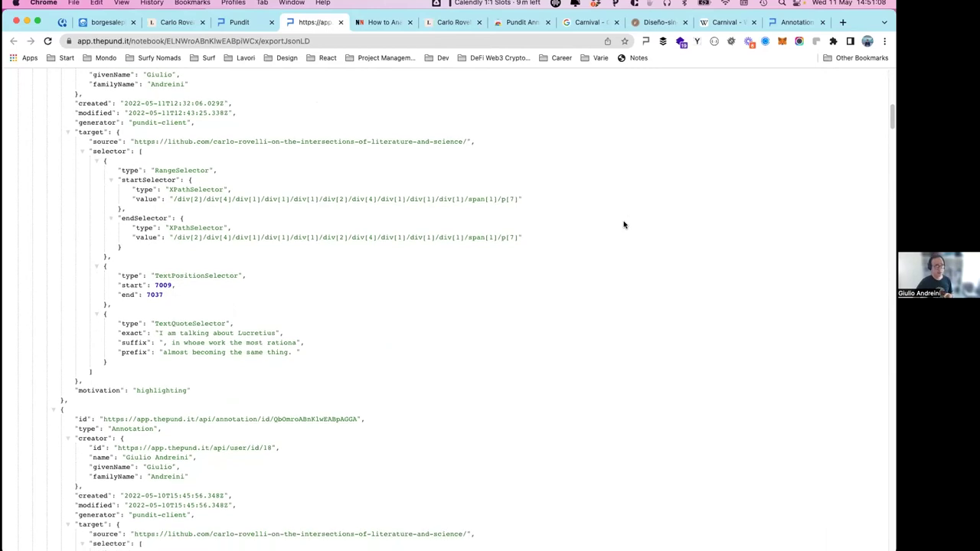
{"action": "scroll", "coordinate": [622, 225], "scroll_direction": "down", "scroll_amount": 2}
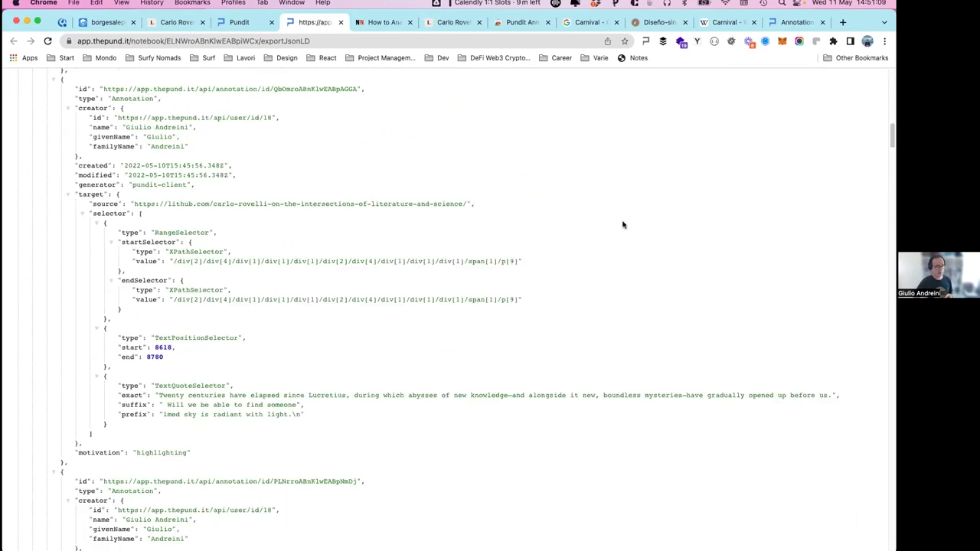
{"action": "scroll", "coordinate": [623, 225], "scroll_direction": "down", "scroll_amount": 6}
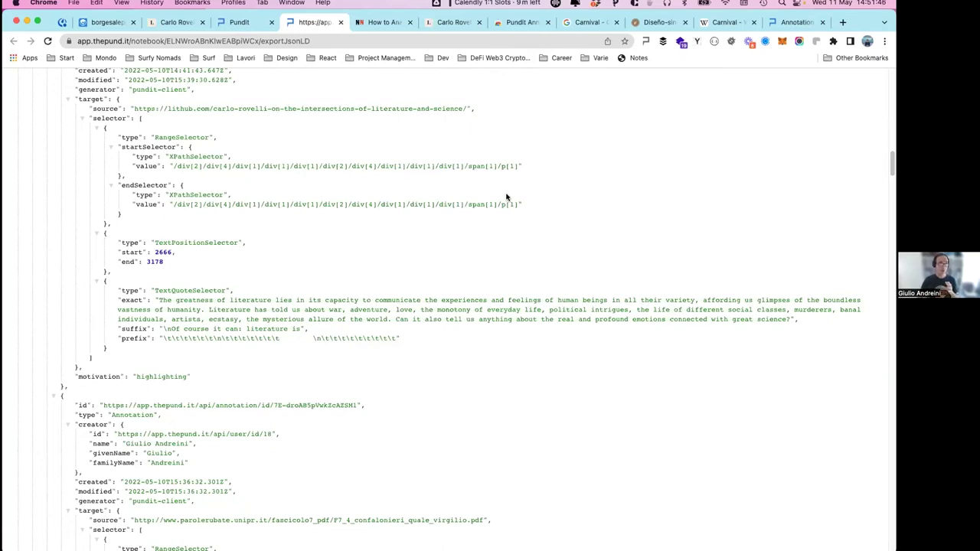
{"action": "left_click", "coordinate": [244, 22]}
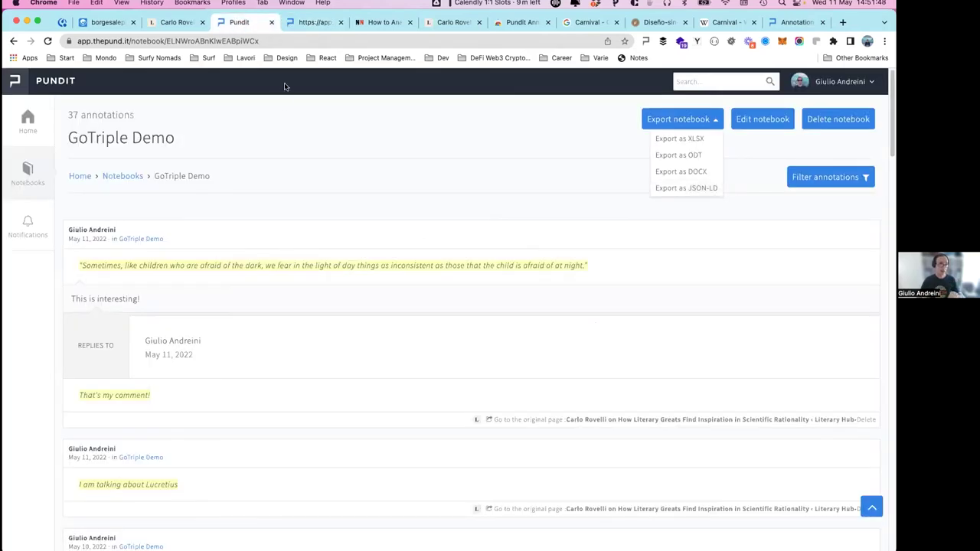
{"action": "left_click", "coordinate": [310, 21]}
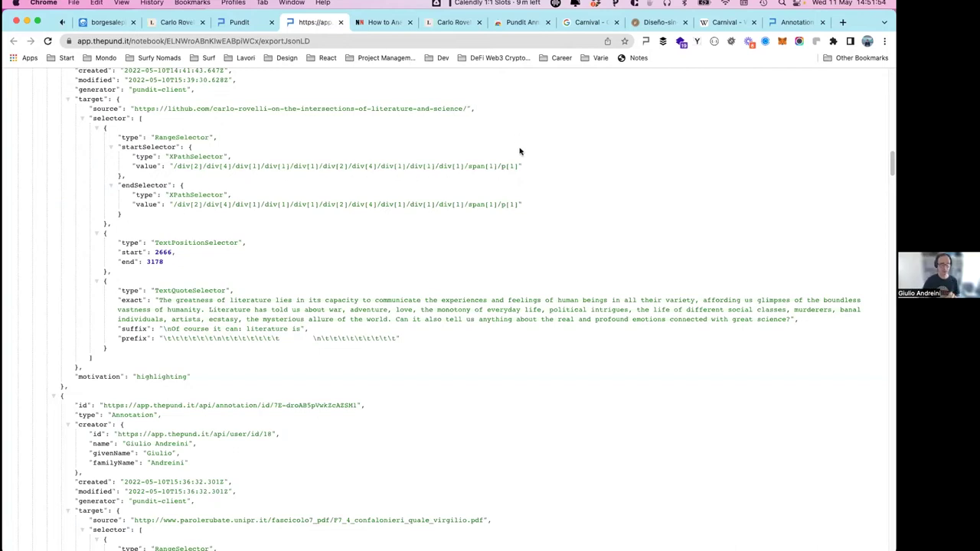
{"action": "scroll", "coordinate": [451, 284], "scroll_direction": "down", "scroll_amount": 5}
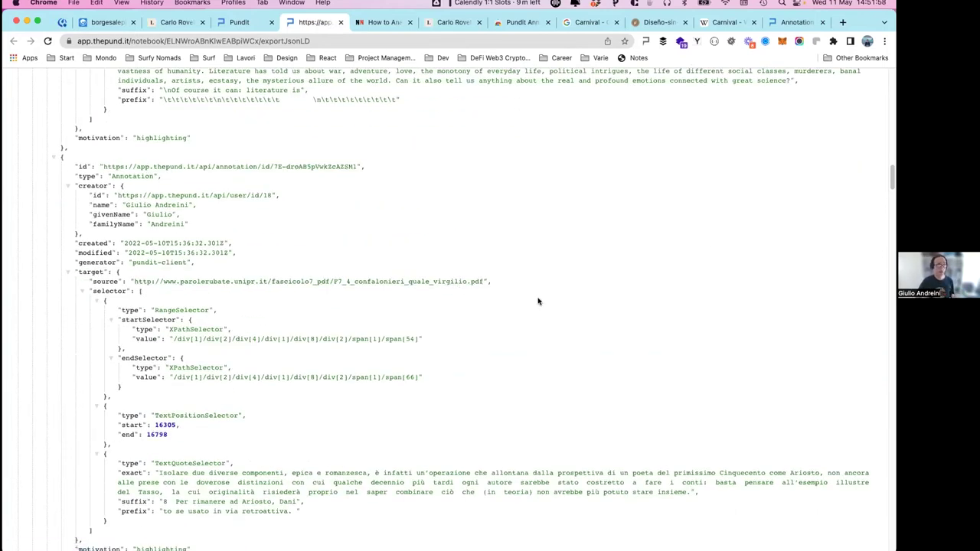
{"action": "scroll", "coordinate": [539, 301], "scroll_direction": "down", "scroll_amount": 2}
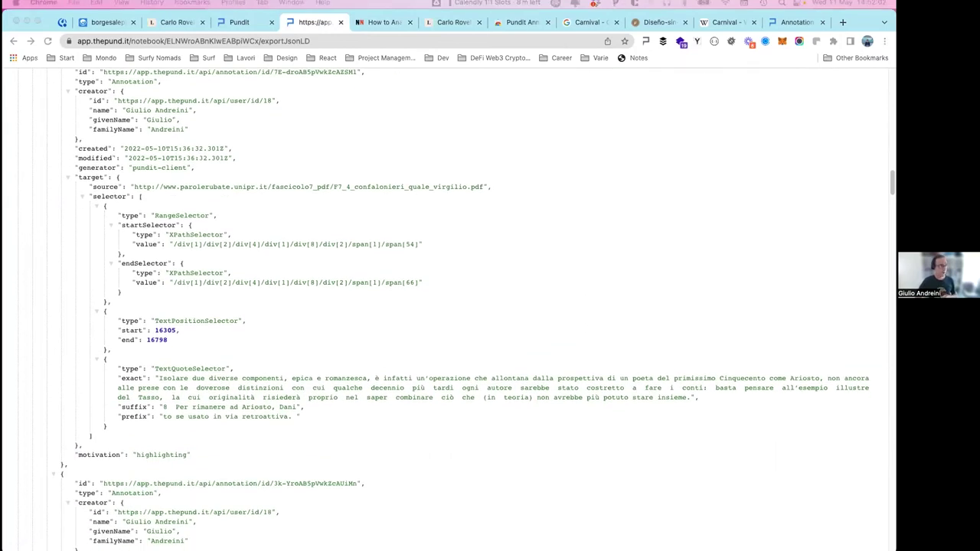
{"action": "left_click", "coordinate": [332, 153]}
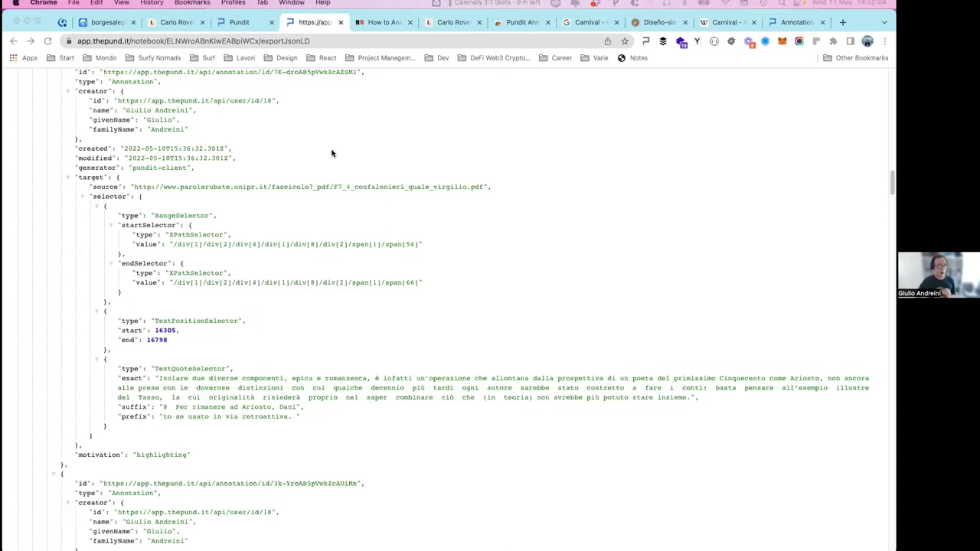
{"action": "left_click", "coordinate": [239, 22]}
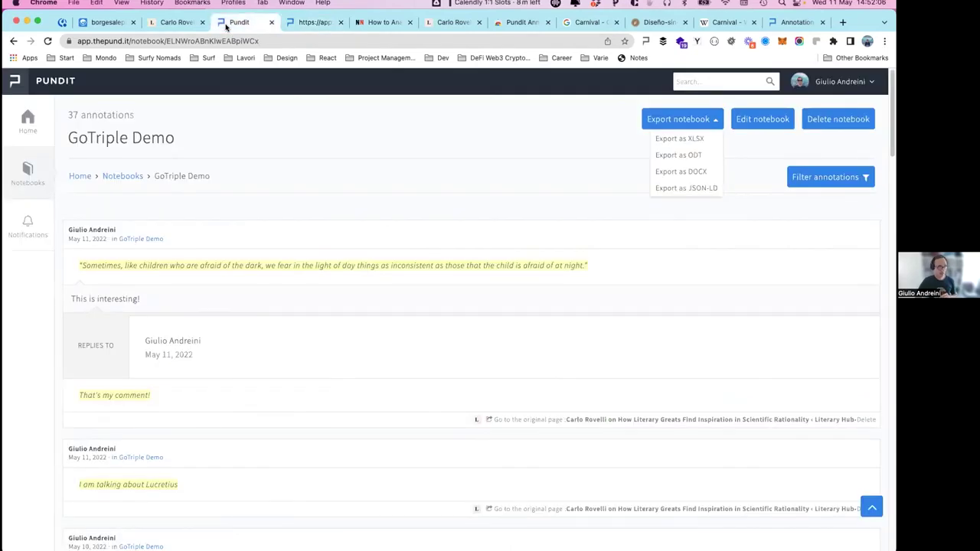